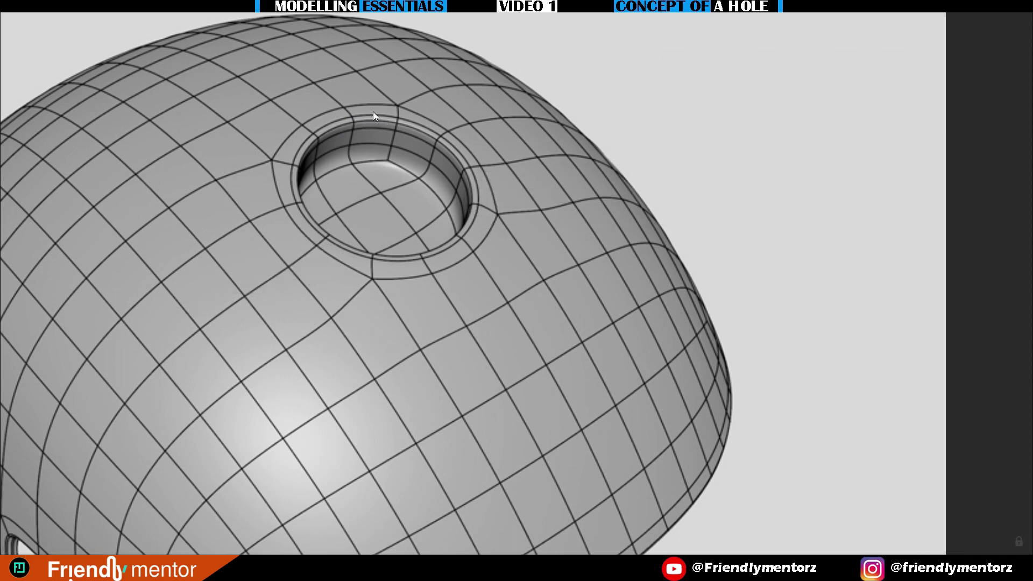
Examine the edge flow around the holes in the reference images, comparing the helmet mesh, green cubes, flat plate and panel
{"action": "scroll", "coordinate": [387, 109], "scroll_direction": "down", "scroll_amount": 7}
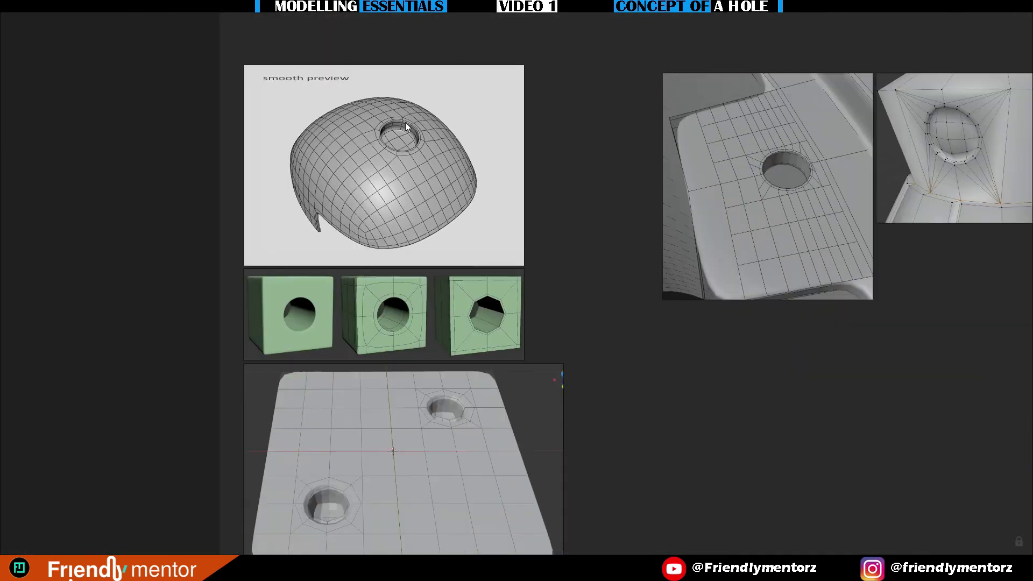
{"action": "middle_click_drag", "start_coordinate": [447, 288], "coordinate": [428, 178]}
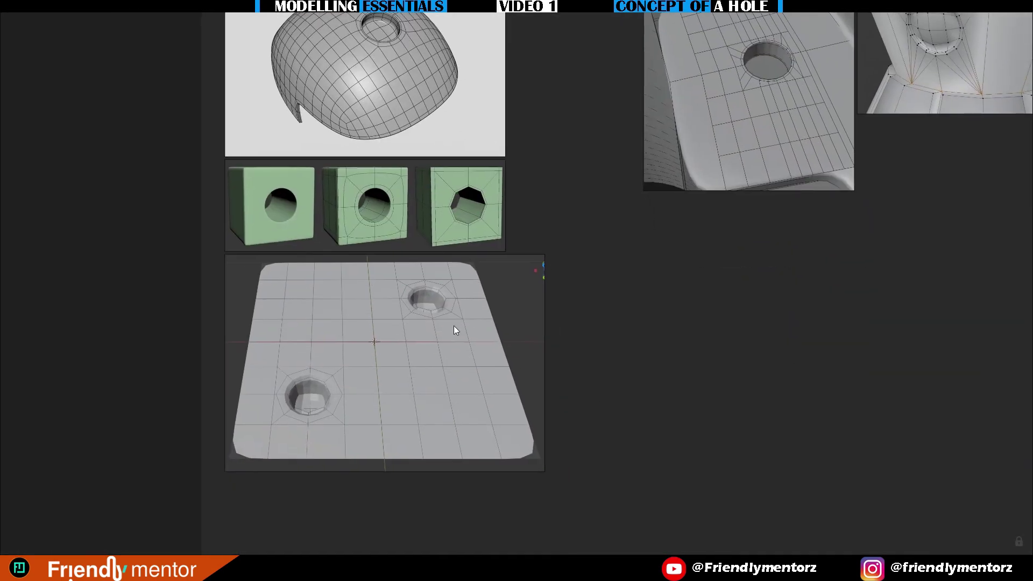
{"action": "middle_click_drag", "start_coordinate": [560, 292], "coordinate": [355, 405]}
{"action": "scroll", "coordinate": [220, 185], "scroll_direction": "up", "scroll_amount": 5}
{"action": "middle_click_drag", "start_coordinate": [219, 185], "coordinate": [366, 233]}
{"action": "scroll", "coordinate": [296, 146], "scroll_direction": "down", "scroll_amount": 2}
{"action": "middle_click_drag", "start_coordinate": [472, 222], "coordinate": [74, 237]}
{"action": "scroll", "coordinate": [495, 211], "scroll_direction": "up", "scroll_amount": 5}
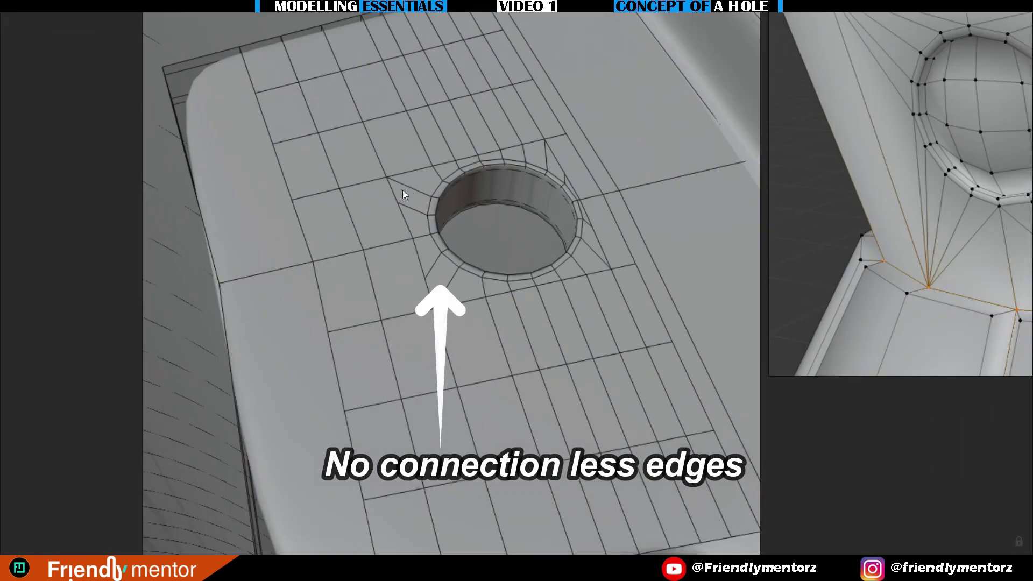
{"action": "scroll", "coordinate": [470, 175], "scroll_direction": "down", "scroll_amount": 2}
{"action": "scroll", "coordinate": [827, 138], "scroll_direction": "down", "scroll_amount": 2}
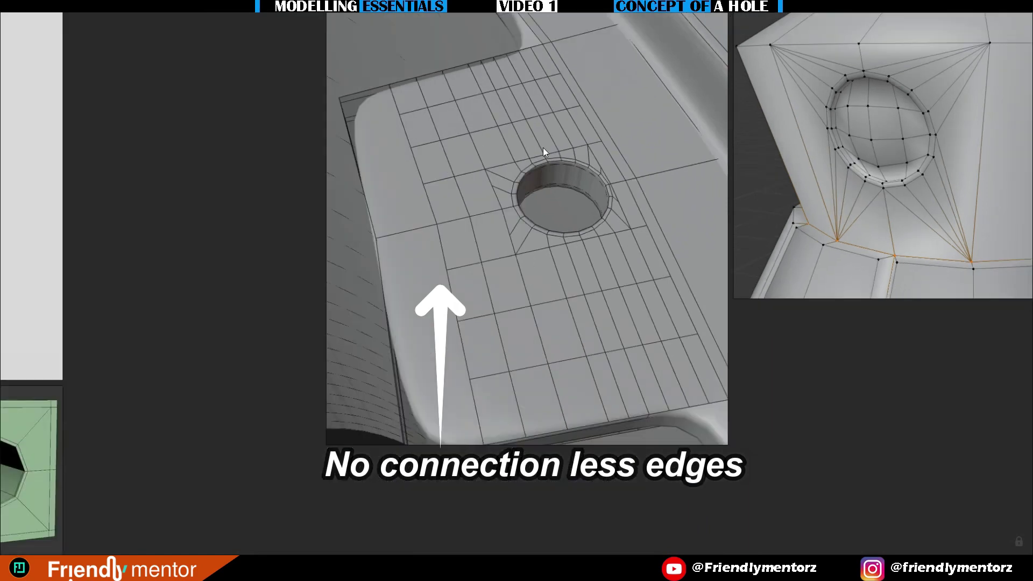
{"action": "scroll", "coordinate": [608, 189], "scroll_direction": "up", "scroll_amount": 2}
{"action": "scroll", "coordinate": [530, 195], "scroll_direction": "down", "scroll_amount": 3}
{"action": "middle_click_drag", "start_coordinate": [461, 246], "coordinate": [624, 138]}
{"action": "scroll", "coordinate": [102, 327], "scroll_direction": "up", "scroll_amount": 1}
{"action": "middle_click_drag", "start_coordinate": [291, 118], "coordinate": [324, 102]}
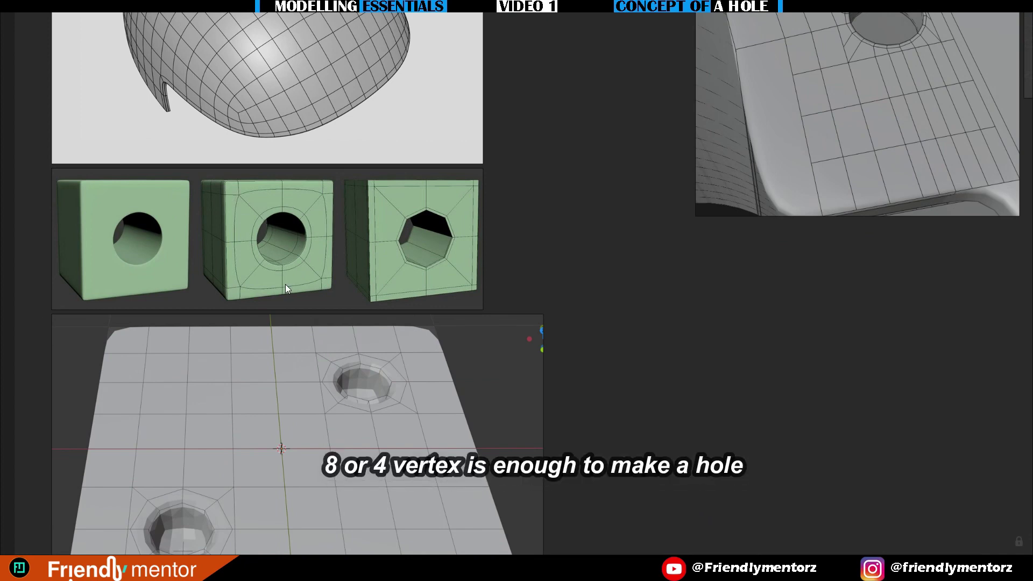
{"action": "scroll", "coordinate": [321, 270], "scroll_direction": "down", "scroll_amount": 1}
{"action": "scroll", "coordinate": [654, 269], "scroll_direction": "down", "scroll_amount": 1}
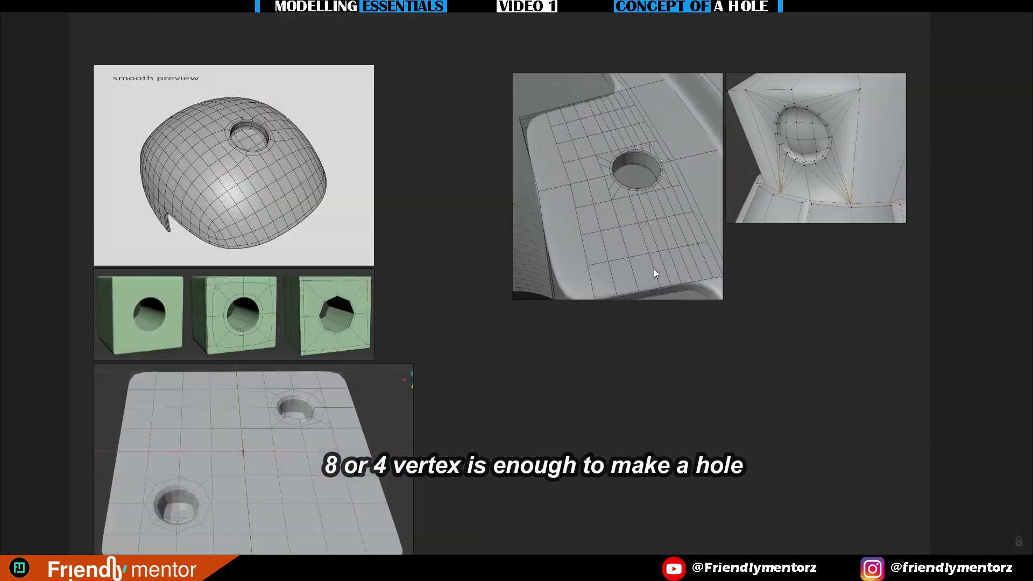
Examine the two wrong hole examples, checking the unconnected edges on the panel and the converging edges on the neighbouring mesh
{"action": "middle_click_drag", "start_coordinate": [654, 269], "coordinate": [536, 325]}
{"action": "scroll", "coordinate": [725, 222], "scroll_direction": "up", "scroll_amount": 2}
{"action": "middle_click_drag", "start_coordinate": [725, 221], "coordinate": [876, 207]}
{"action": "scroll", "coordinate": [490, 220], "scroll_direction": "up", "scroll_amount": 2}
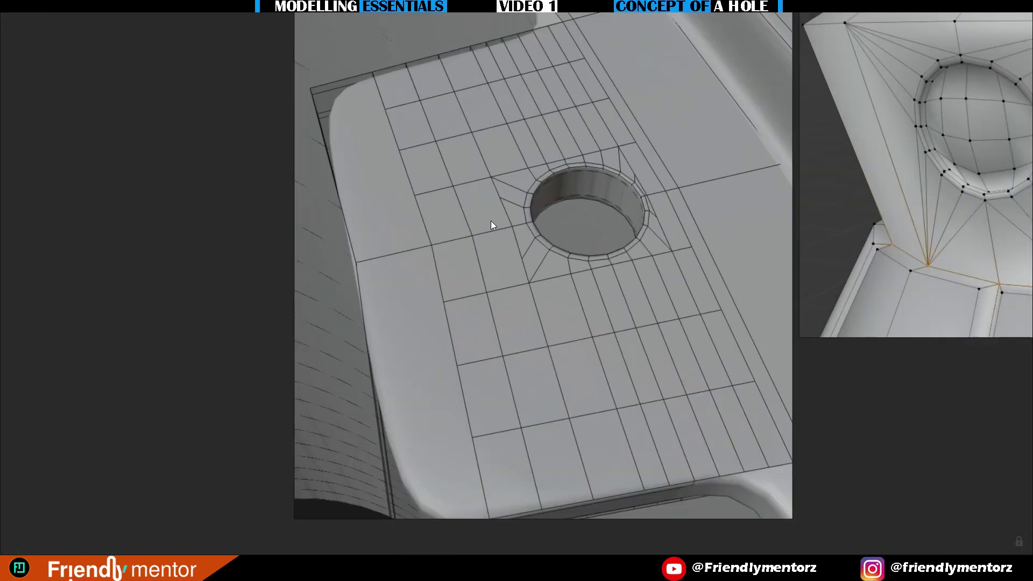
{"action": "scroll", "coordinate": [490, 221], "scroll_direction": "up", "scroll_amount": 1}
{"action": "scroll", "coordinate": [461, 206], "scroll_direction": "down", "scroll_amount": 2}
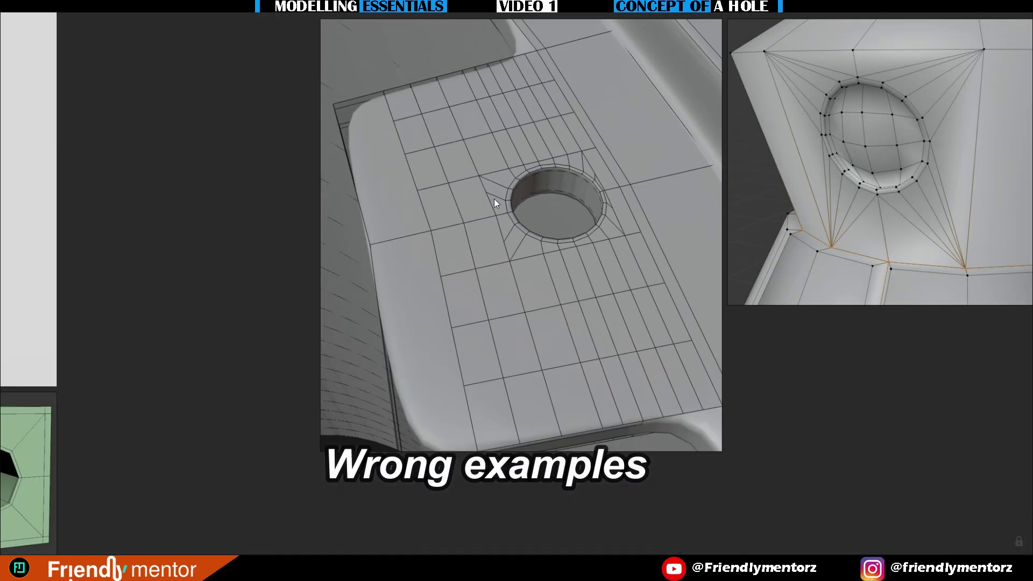
{"action": "middle_click_drag", "start_coordinate": [890, 140], "coordinate": [709, 171]}
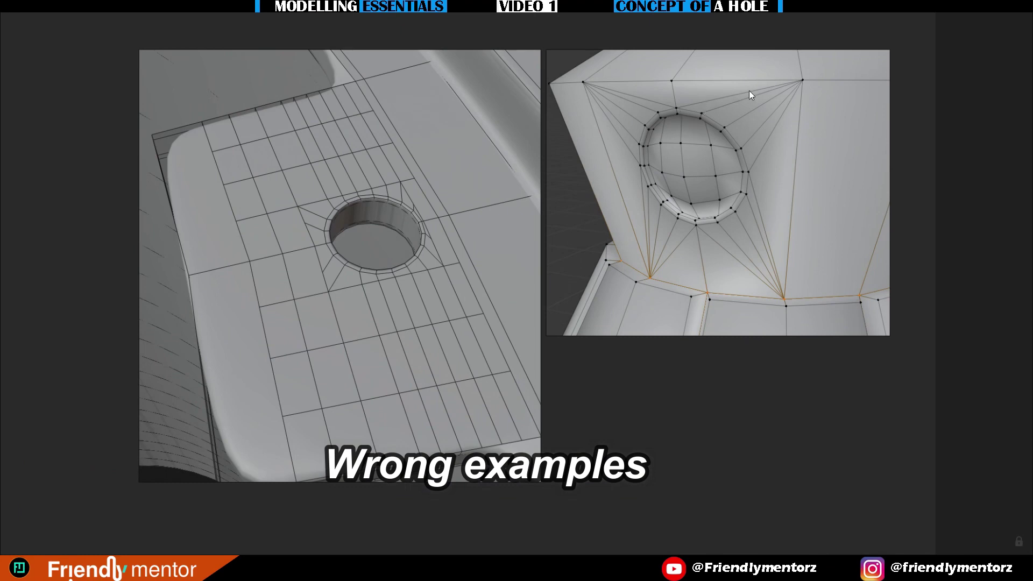
{"action": "scroll", "coordinate": [784, 173], "scroll_direction": "down", "scroll_amount": 4}
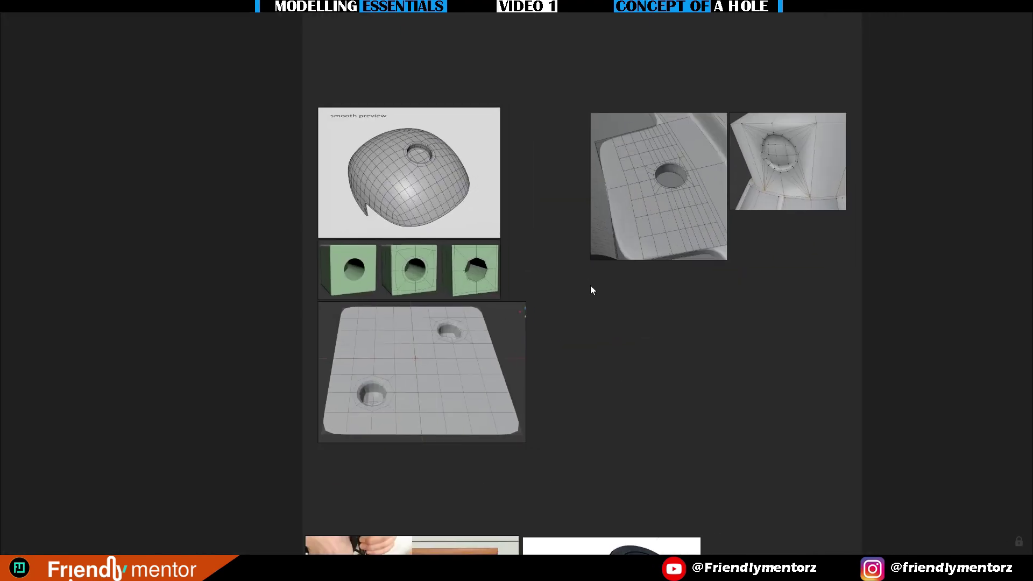
{"action": "scroll", "coordinate": [590, 286], "scroll_direction": "up", "scroll_amount": 2}
{"action": "scroll", "coordinate": [383, 285], "scroll_direction": "down", "scroll_amount": 1}
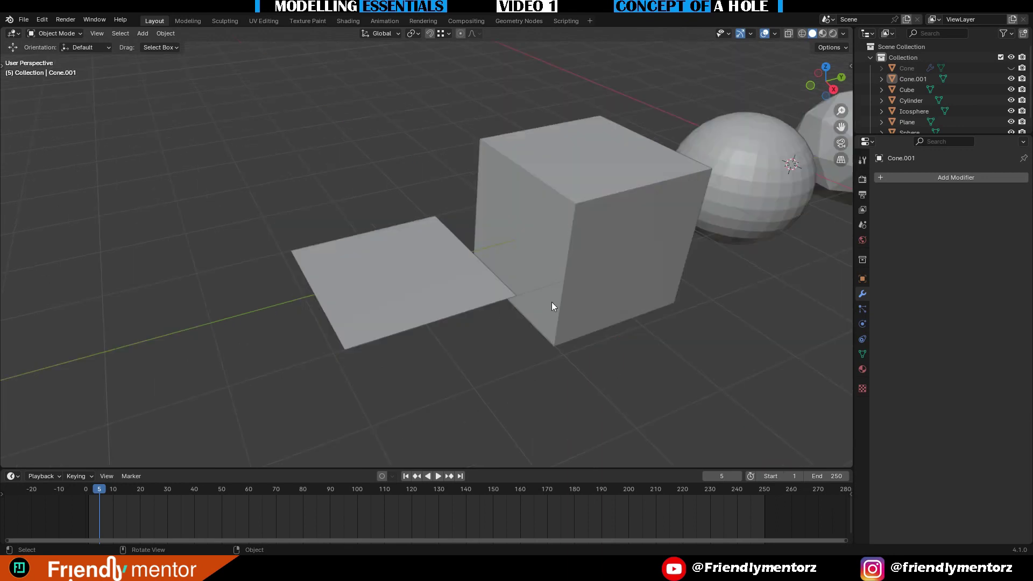
Switch to Blender and open the flat plane beside the cube in Edit Mode with vertex selection and nothing selected
{"action": "scroll", "coordinate": [585, 307], "scroll_direction": "down", "scroll_amount": 1}
{"action": "scroll", "coordinate": [584, 302], "scroll_direction": "up", "scroll_amount": 2}
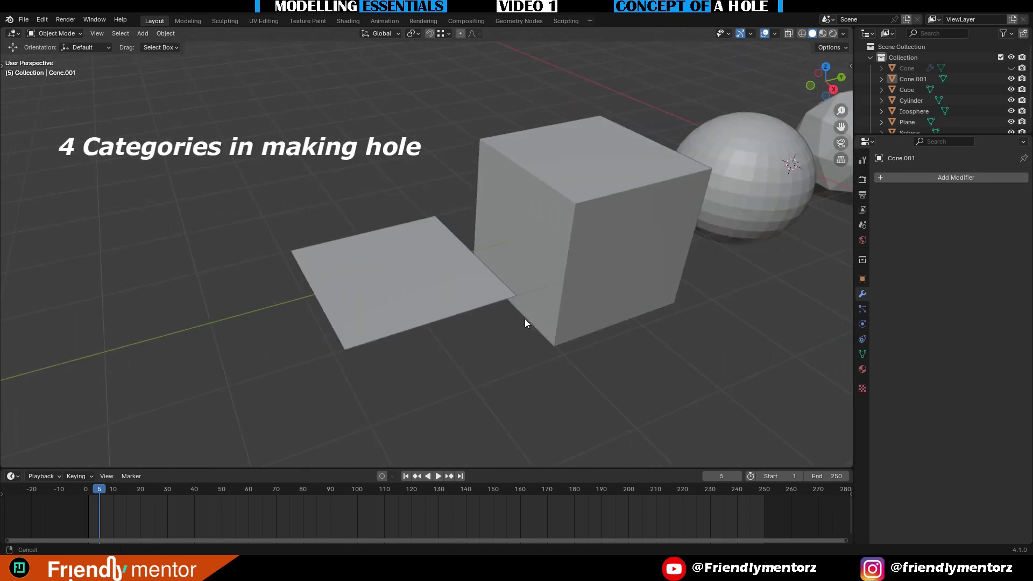
{"action": "middle_click_drag", "start_coordinate": [528, 322], "coordinate": [421, 303]}
{"action": "scroll", "coordinate": [418, 302], "scroll_direction": "up", "scroll_amount": 3}
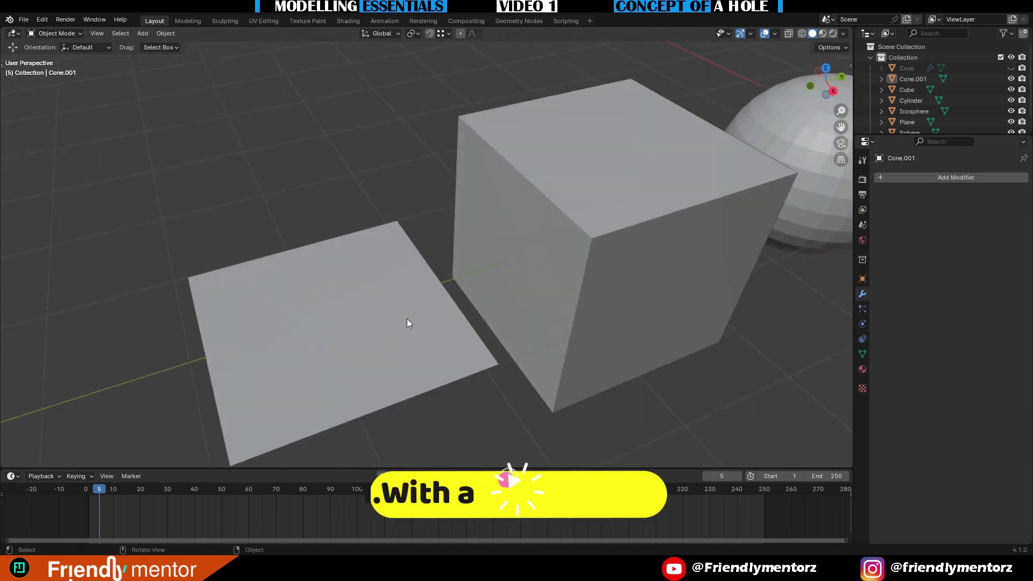
{"action": "left_click", "coordinate": [435, 289]}
{"action": "key", "text": "Tab"}
{"action": "key", "text": "1"}
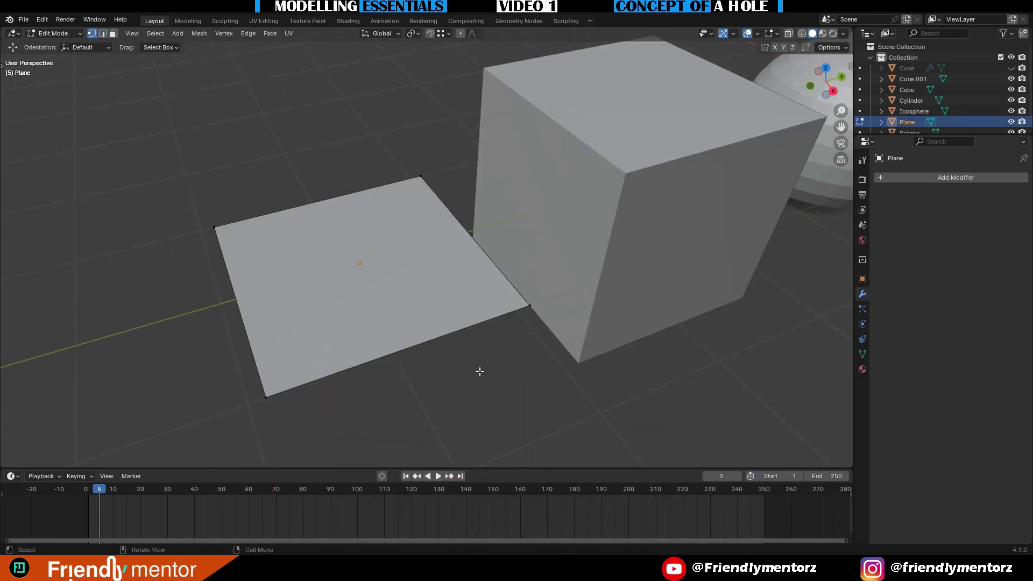
{"action": "middle_click_drag", "start_coordinate": [480, 372], "coordinate": [529, 251]}
{"action": "key", "text": "Tab"}
{"action": "key", "text": "Tab"}
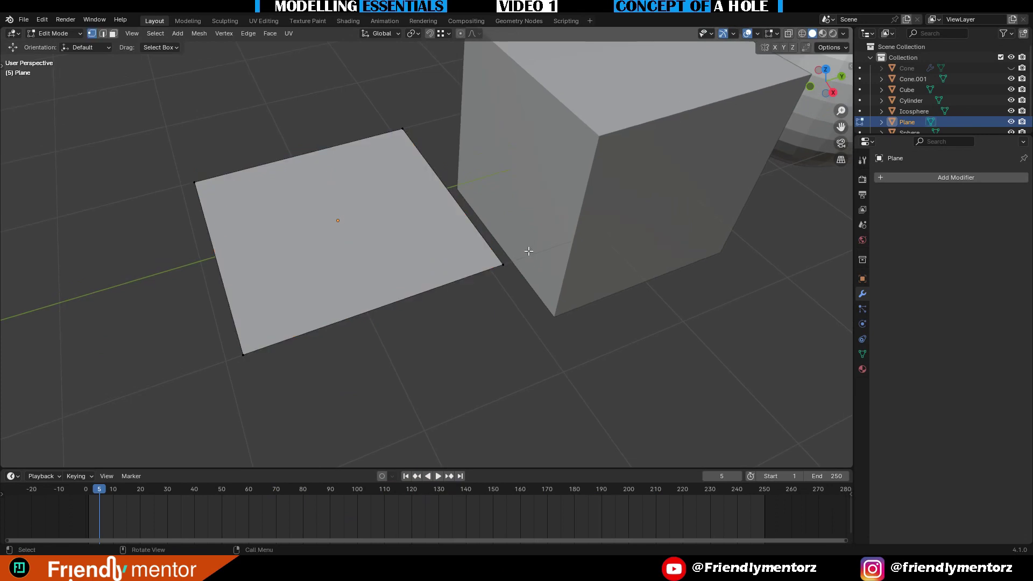
{"action": "key", "text": "a"}
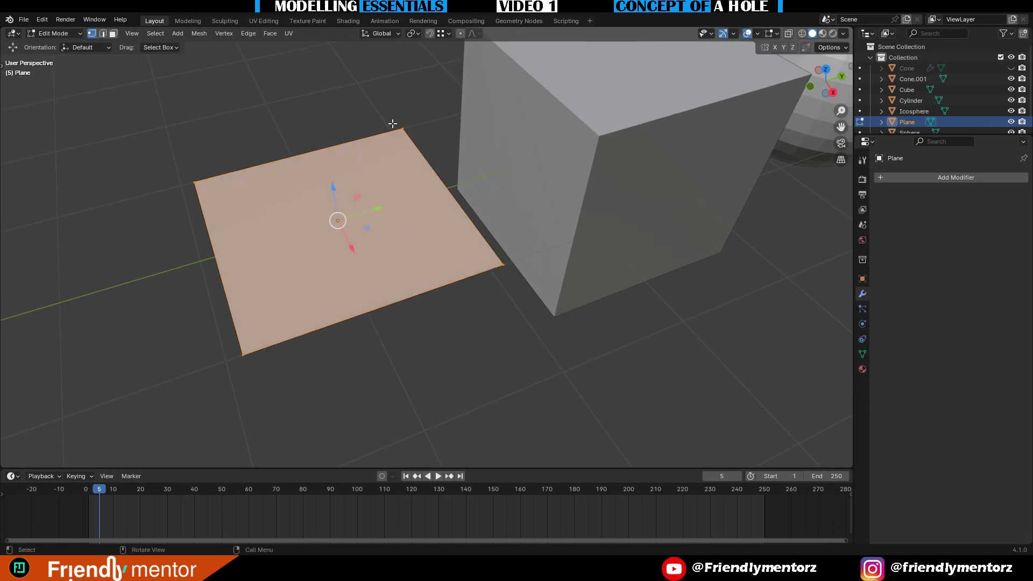
{"action": "key", "text": "alt+a"}
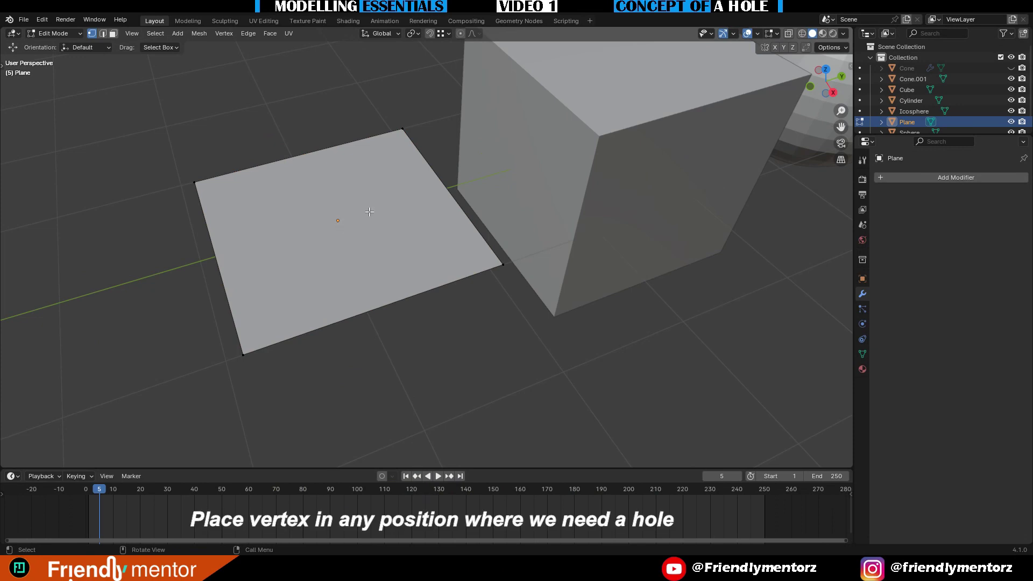
Add two centred loop cuts crossing each other on the plane and select the vertex where they intersect
{"action": "key", "text": "ctrl+r"}
{"action": "left_click", "coordinate": [300, 162]}
{"action": "right_click", "coordinate": [300, 163]}
{"action": "key", "text": "ctrl+r"}
{"action": "left_click", "coordinate": [429, 187]}
{"action": "right_click", "coordinate": [429, 186]}
{"action": "right_click", "coordinate": [430, 186]}
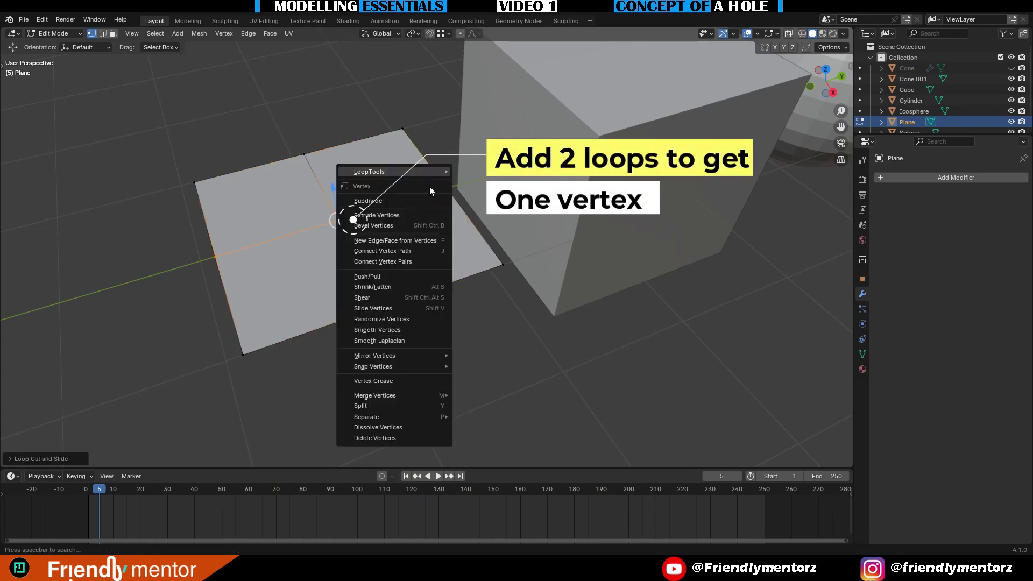
{"action": "left_click", "coordinate": [548, 395]}
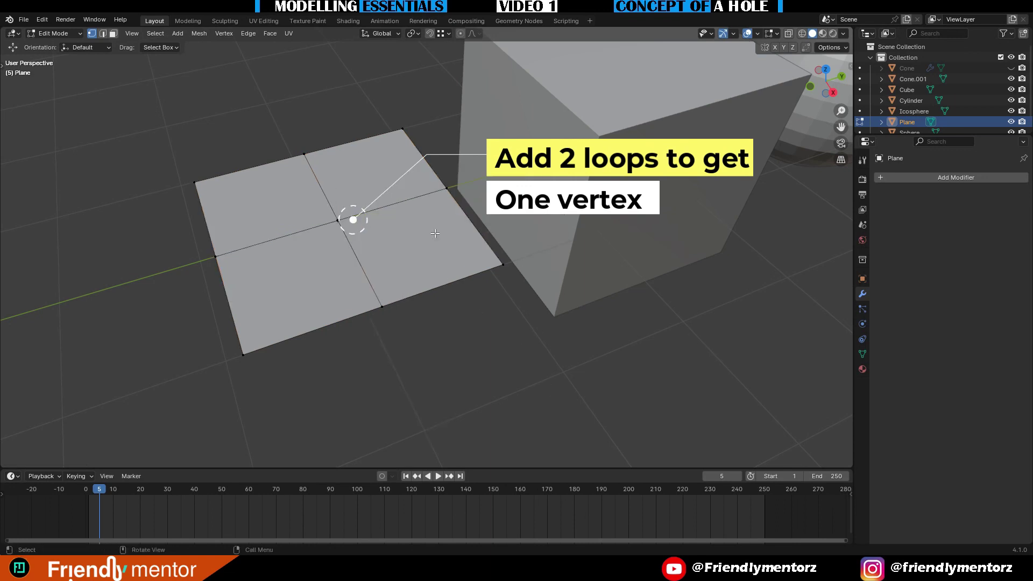
{"action": "left_click", "coordinate": [338, 223]}
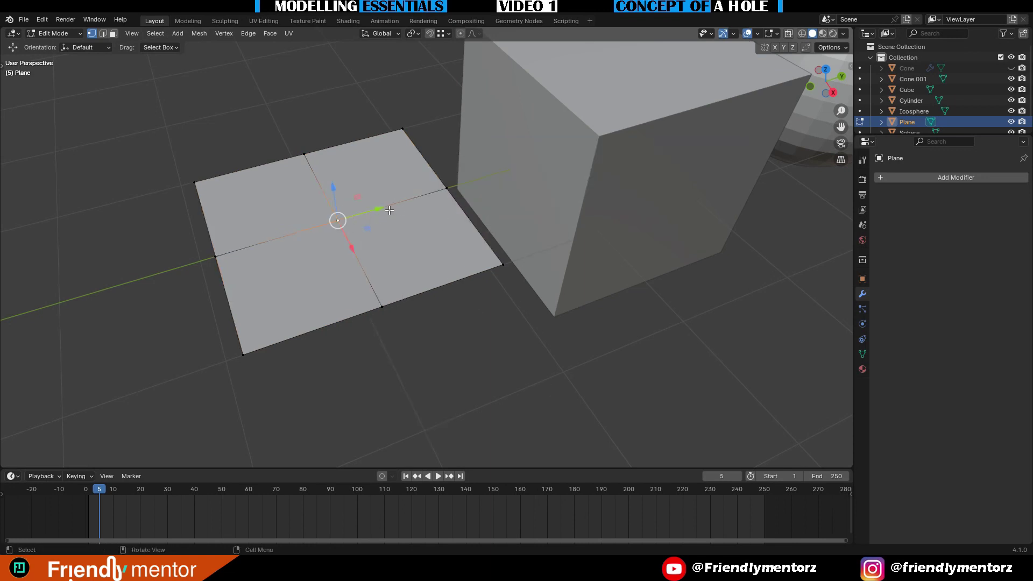
Move both edge loops off centre toward the plane's far corner and select the vertex at their intersection
{"action": "key", "text": "2"}
{"action": "left_click", "coordinate": [358, 258]}
{"action": "left_click", "coordinate": [358, 261]}
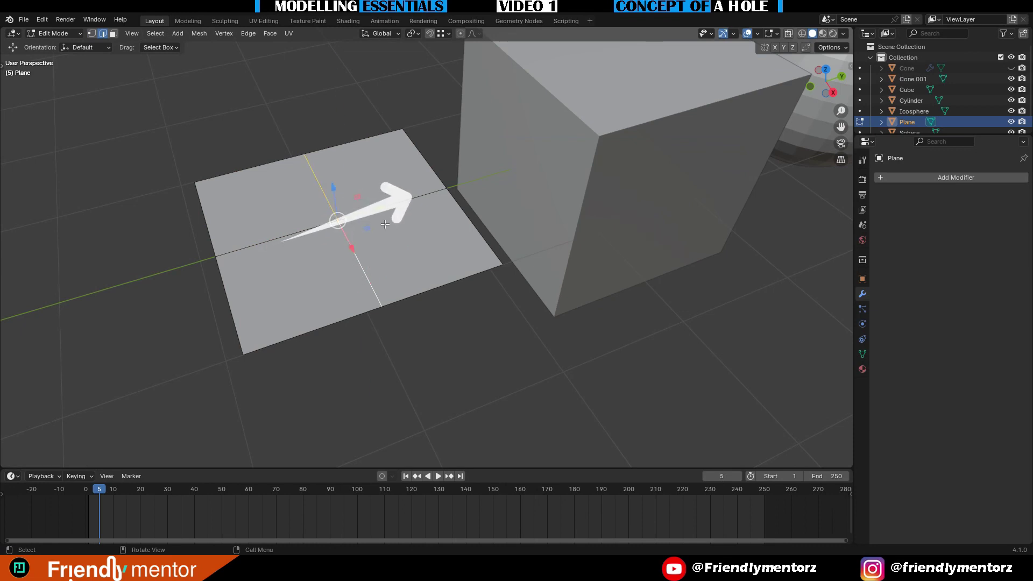
{"action": "mouse_move", "coordinate": [393, 250]}
{"action": "left_mouse_down"}
{"action": "mouse_move", "coordinate": [439, 201]}
{"action": "mouse_move", "coordinate": [404, 204]}
{"action": "mouse_move", "coordinate": [453, 186]}
{"action": "left_mouse_up"}
{"action": "left_click", "coordinate": [372, 251], "text": "alt"}
{"action": "left_click", "coordinate": [379, 209], "text": "alt"}
{"action": "left_click_drag", "start_coordinate": [380, 241], "coordinate": [363, 210]}
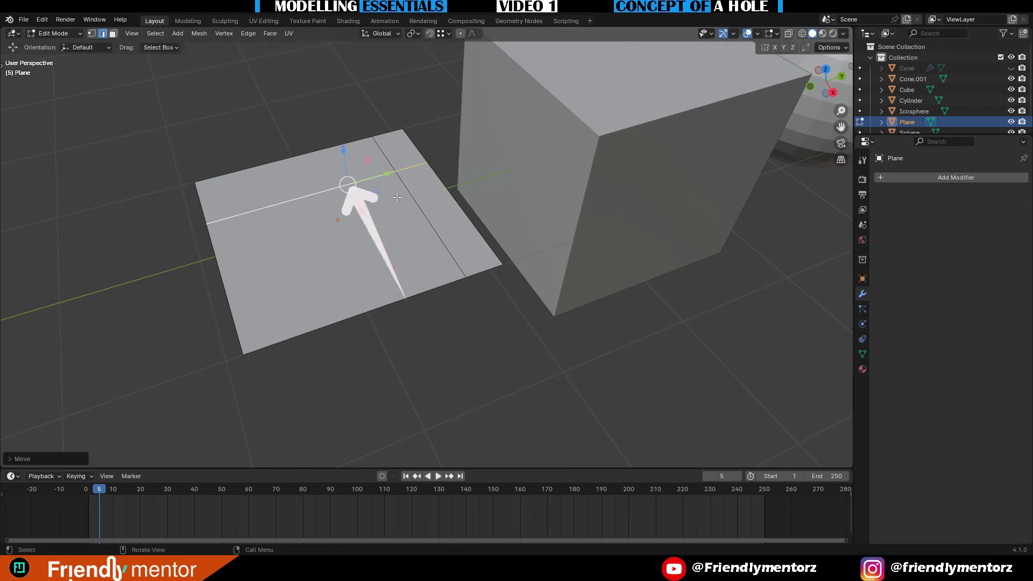
{"action": "middle_click_drag", "start_coordinate": [424, 234], "coordinate": [431, 258]}
{"action": "key", "text": "1"}
{"action": "left_click", "coordinate": [416, 320]}
{"action": "middle_click_drag", "start_coordinate": [444, 356], "coordinate": [490, 185], "text": "shift"}
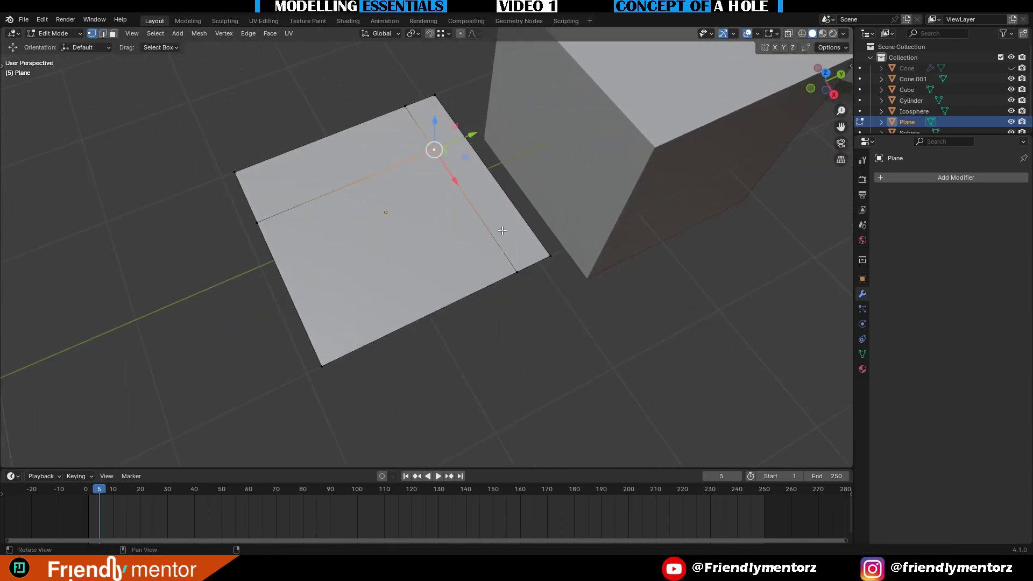
Undo the edge loop moves, going back to the centred loops with the centre vertex selected
{"action": "key", "text": "ctrl+z"}
{"action": "key", "text": "ctrl+z"}
{"action": "key", "text": "ctrl+z"}
{"action": "key", "text": "ctrl+z"}
{"action": "key", "text": "ctrl+z"}
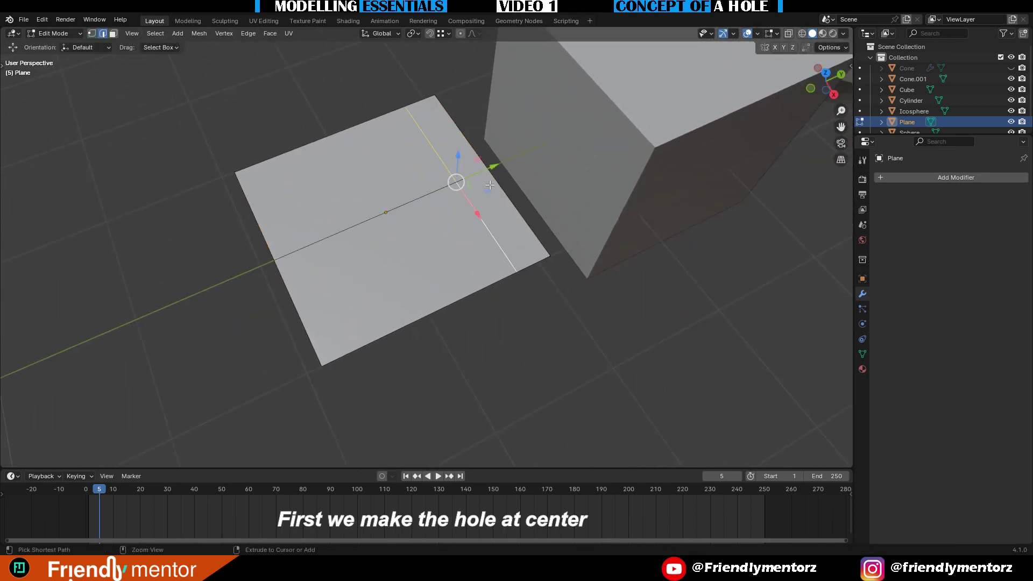
Bevel the plane's centre vertex with 2 segments and a width of about 0.31 m
{"action": "scroll", "coordinate": [449, 231], "scroll_direction": "up", "scroll_amount": 2}
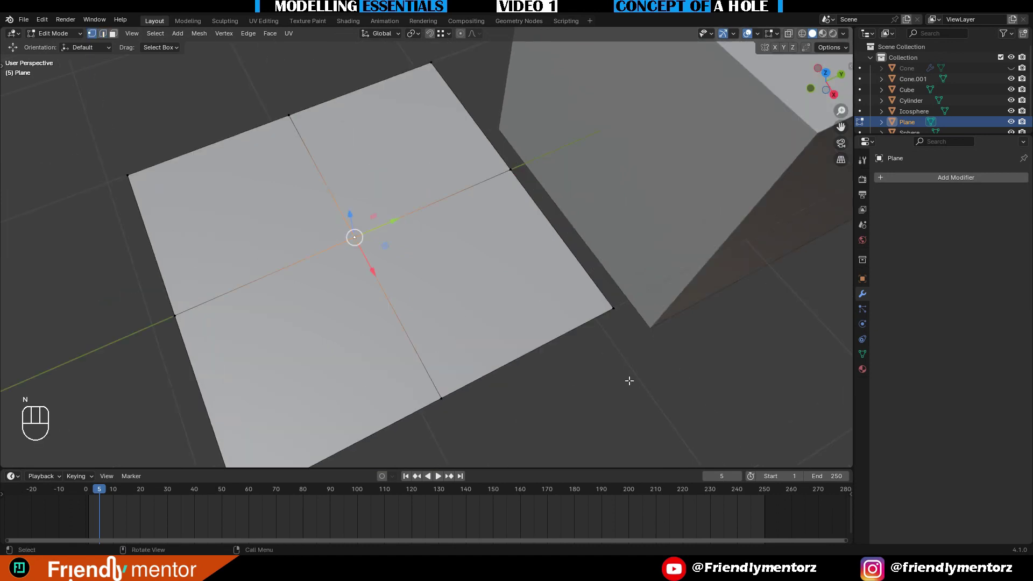
{"action": "middle_click_drag", "start_coordinate": [629, 380], "coordinate": [635, 366], "text": "shift"}
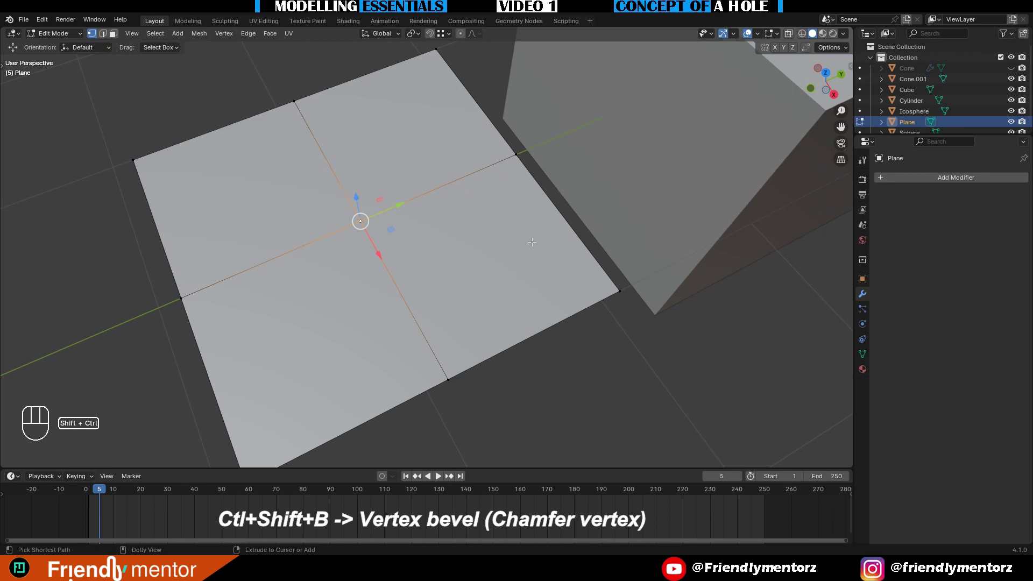
{"action": "key", "text": "ctrl+shift+b"}
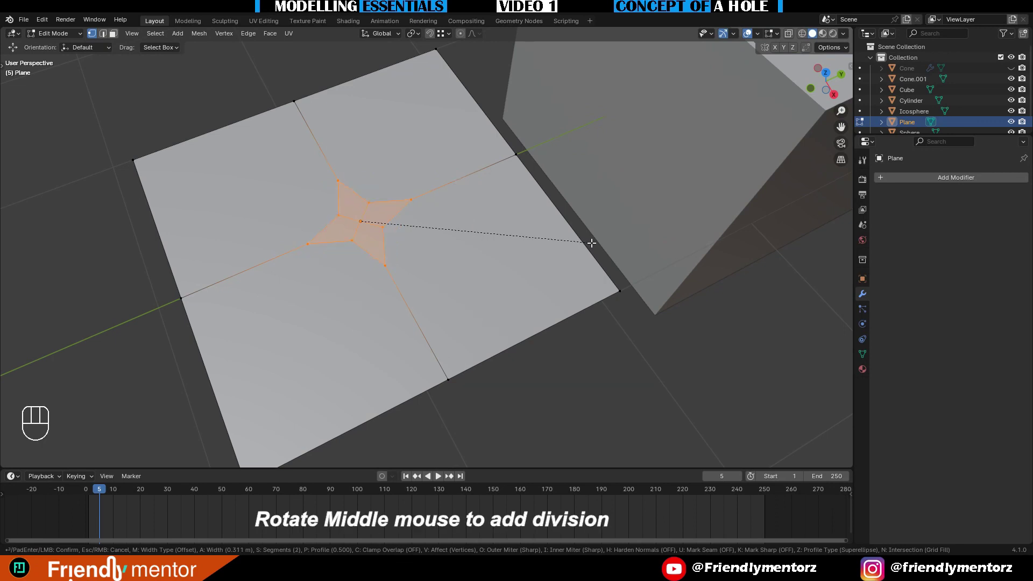
{"action": "left_click", "coordinate": [594, 243]}
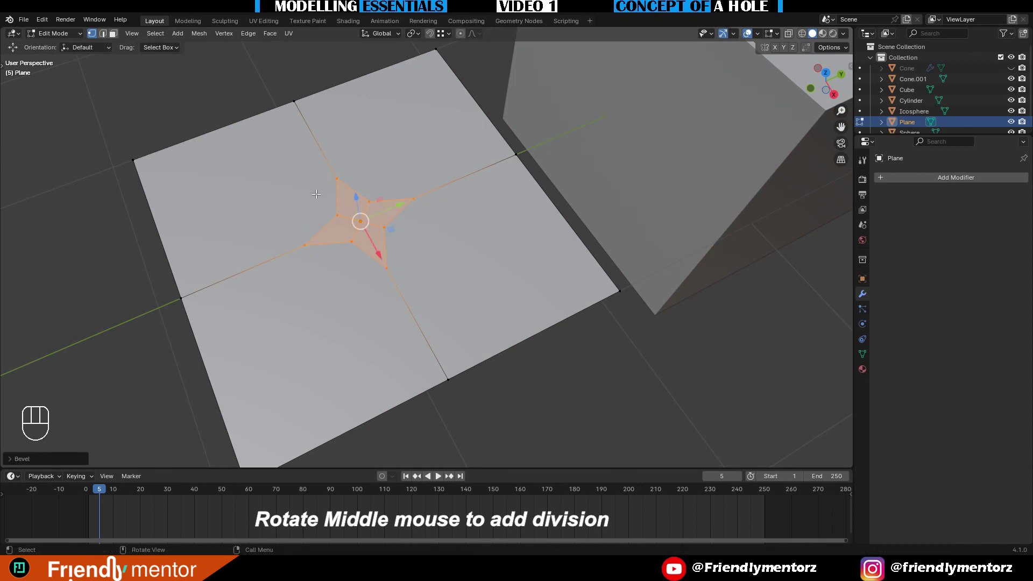
Scale up the four inner corner vertices of the star-shaped bevel together until its outline forms a regular octagon
{"action": "left_click", "coordinate": [336, 216]}
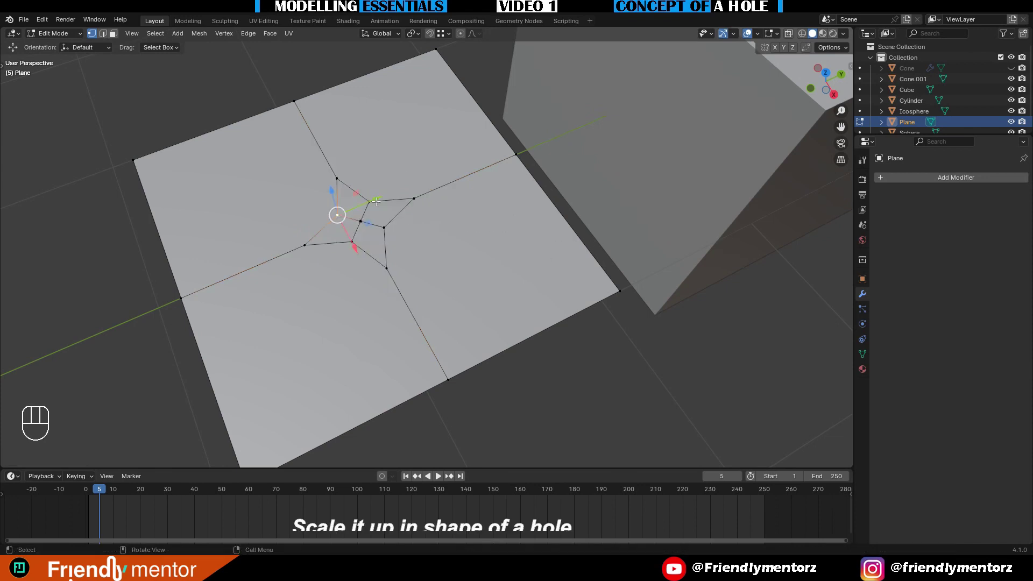
{"action": "left_click", "coordinate": [369, 202], "text": "shift"}
{"action": "left_click", "coordinate": [351, 250], "text": "shift"}
{"action": "left_click", "coordinate": [388, 235], "text": "shift"}
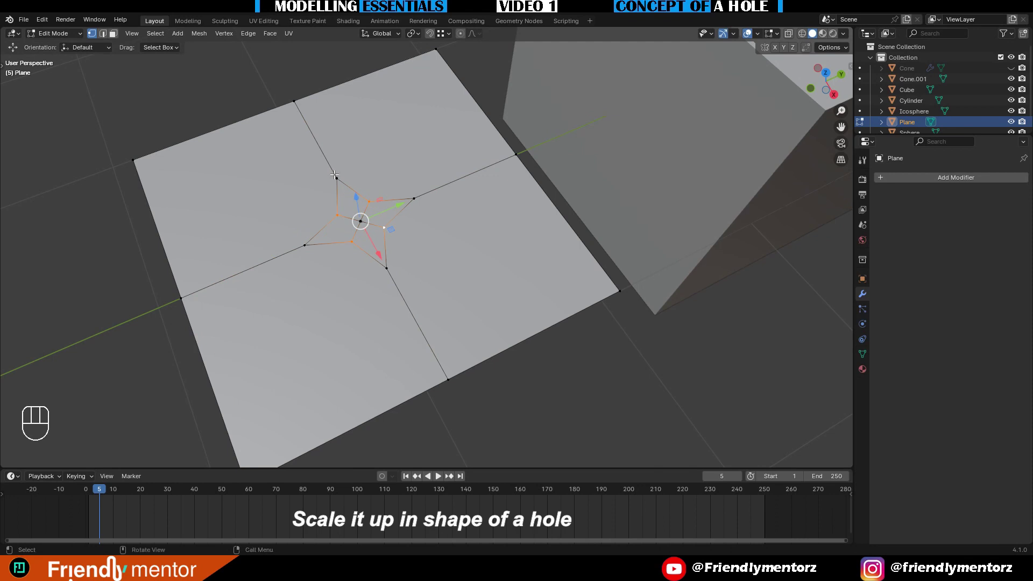
{"action": "key", "text": "s"}
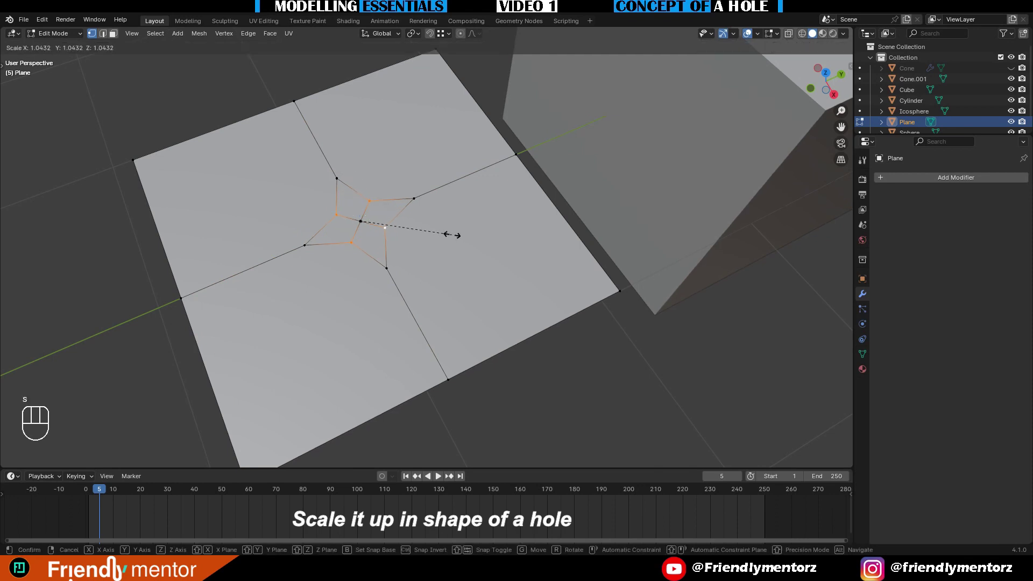
{"action": "left_click", "coordinate": [565, 235]}
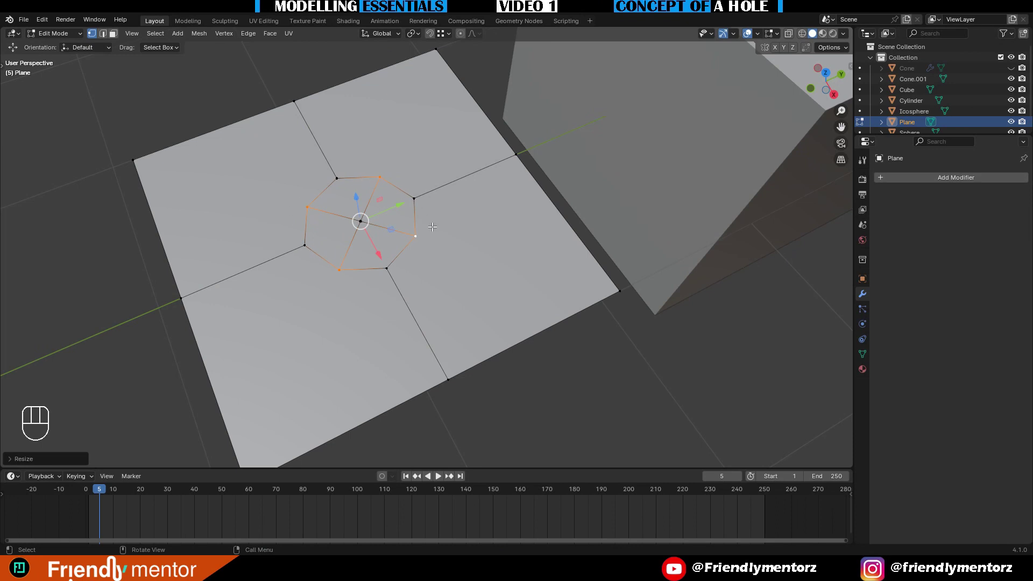
Select the octagon's centre vertex and expand the selection to all faces connected to it
{"action": "left_click", "coordinate": [360, 225]}
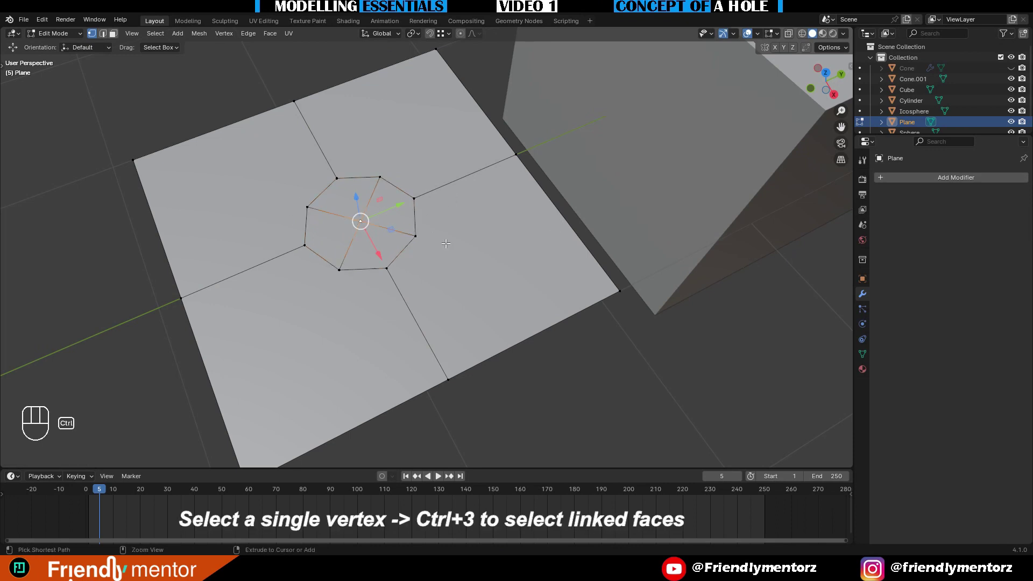
{"action": "key", "text": "ctrl+3"}
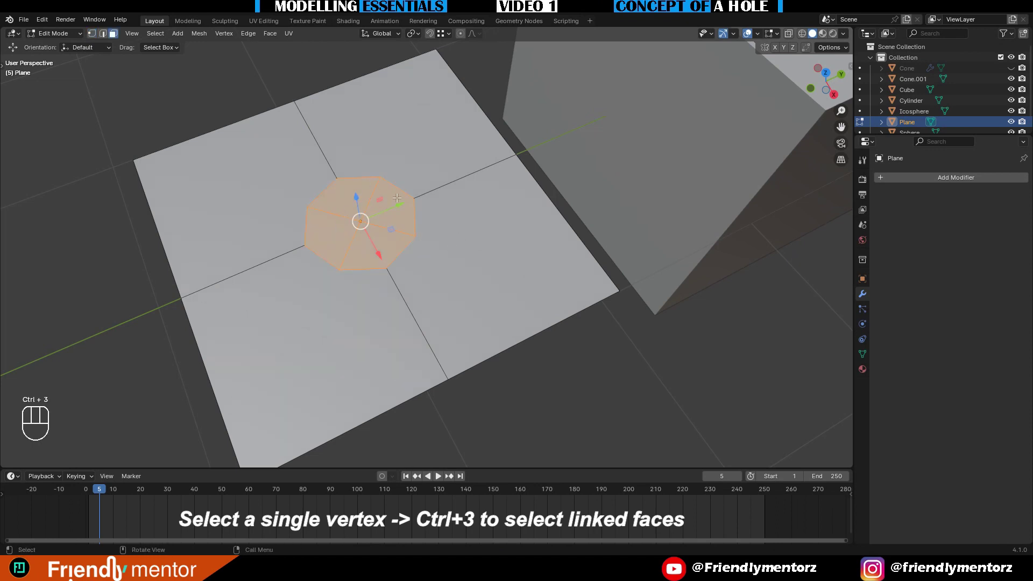
{"action": "mouse_move", "coordinate": [431, 162]}
{"action": "middle_mouse_down", "text": "shift"}
{"action": "mouse_move", "coordinate": [440, 33]}
{"action": "mouse_move", "coordinate": [447, 172]}
{"action": "middle_mouse_up", "text": "shift"}
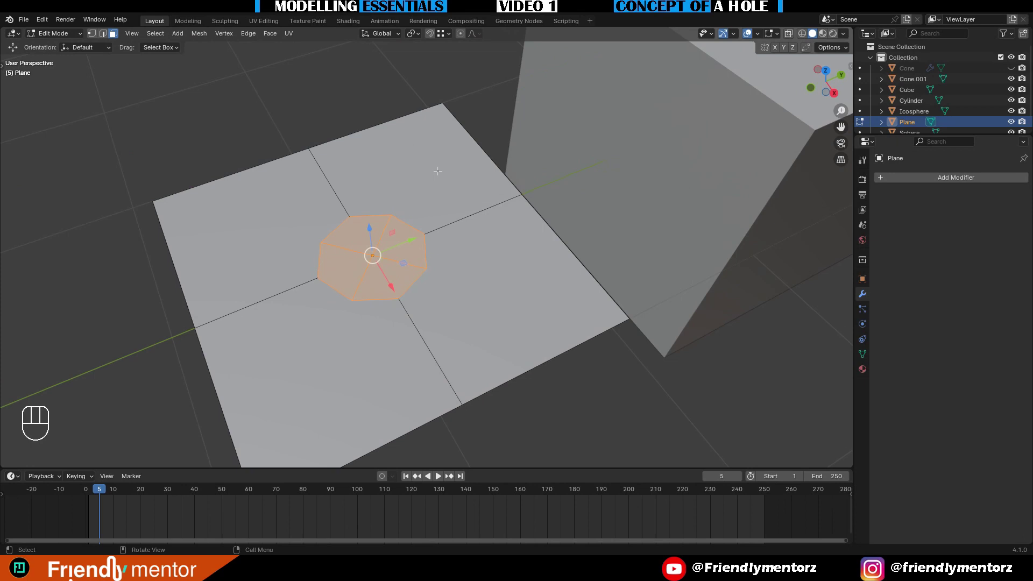
Extrude the selected octagon faces downward to form a recess in the plane
{"action": "key", "text": "e"}
{"action": "left_click", "coordinate": [439, 209]}
{"action": "key", "text": "1"}
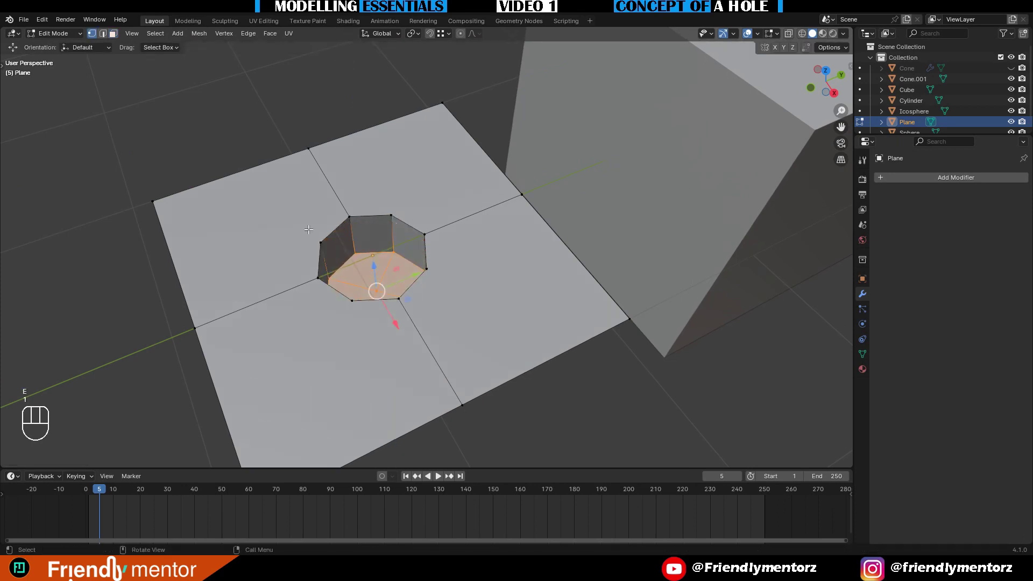
Connect each diagonal vertex of the octagonal rim to the plane's nearest outer corner with a new edge
{"action": "left_click", "coordinate": [318, 241]}
{"action": "left_click", "coordinate": [152, 201], "text": "shift"}
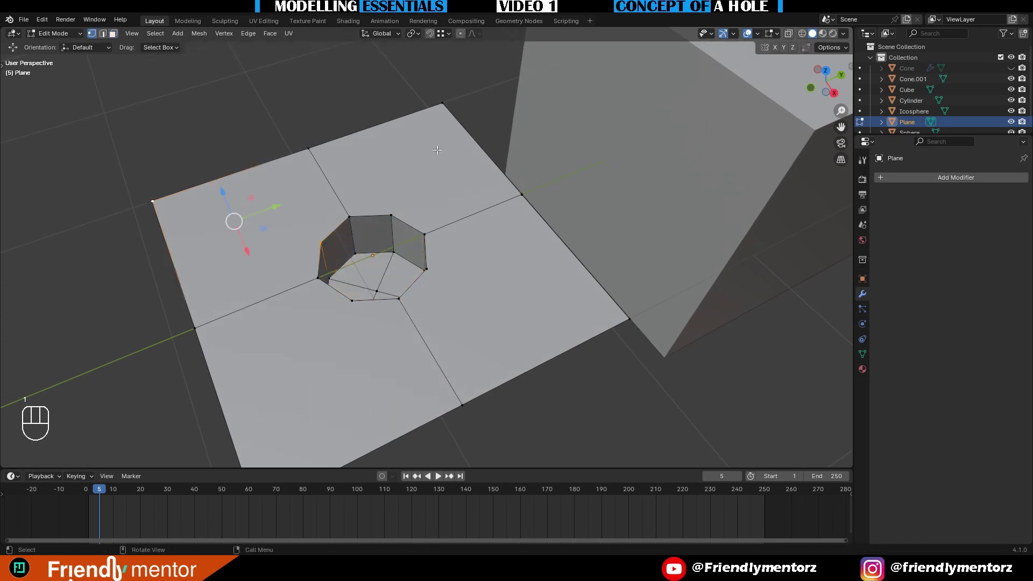
{"action": "left_click", "coordinate": [392, 214]}
{"action": "left_click", "coordinate": [443, 103], "text": "shift"}
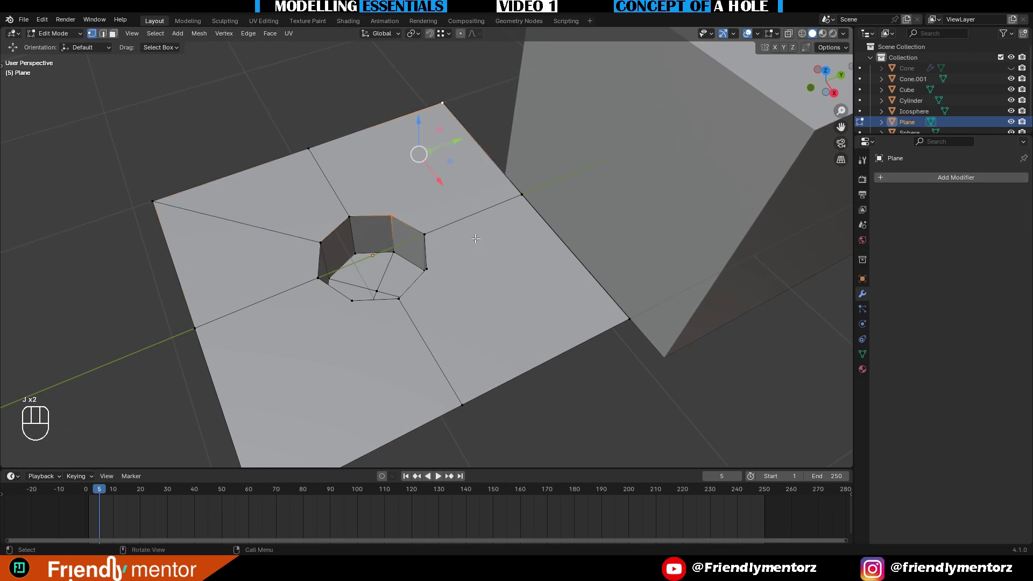
{"action": "key", "text": "j"}
{"action": "middle_click_drag", "start_coordinate": [479, 236], "coordinate": [476, 218], "text": "shift"}
{"action": "left_click", "coordinate": [425, 248]}
{"action": "left_click", "coordinate": [626, 297], "text": "shift"}
{"action": "key", "text": "j"}
{"action": "left_click", "coordinate": [349, 280]}
{"action": "scroll", "coordinate": [356, 323], "scroll_direction": "down", "scroll_amount": 2}
{"action": "left_click", "coordinate": [326, 385], "text": "shift"}
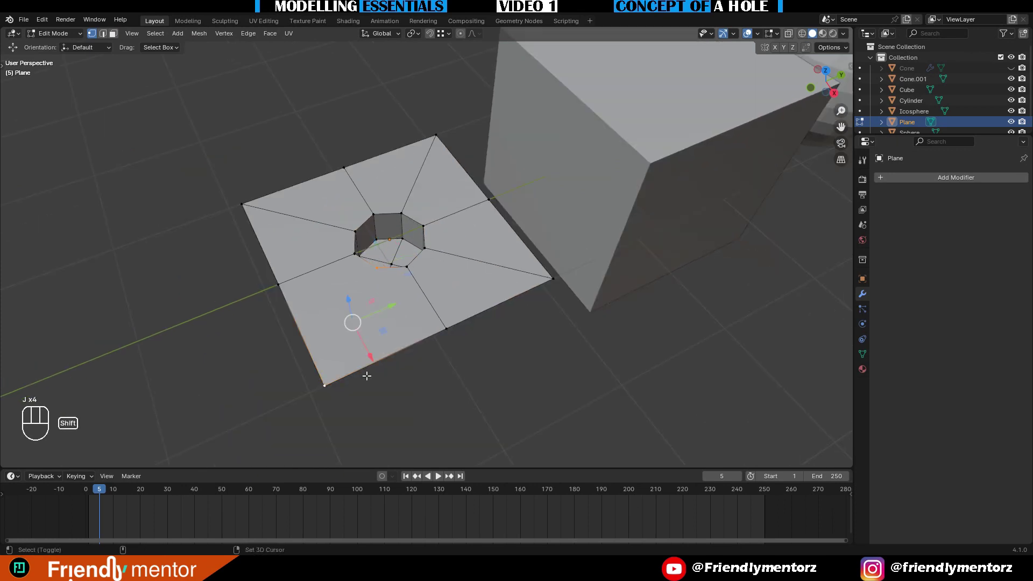
{"action": "key", "text": "j"}
{"action": "scroll", "coordinate": [376, 371], "scroll_direction": "up", "scroll_amount": 2}
{"action": "scroll", "coordinate": [514, 323], "scroll_direction": "up", "scroll_amount": 3}
Add a Subdivision modifier to the plane and set its viewport levels to 4
{"action": "key", "text": "Tab"}
{"action": "scroll", "coordinate": [515, 319], "scroll_direction": "down", "scroll_amount": 3}
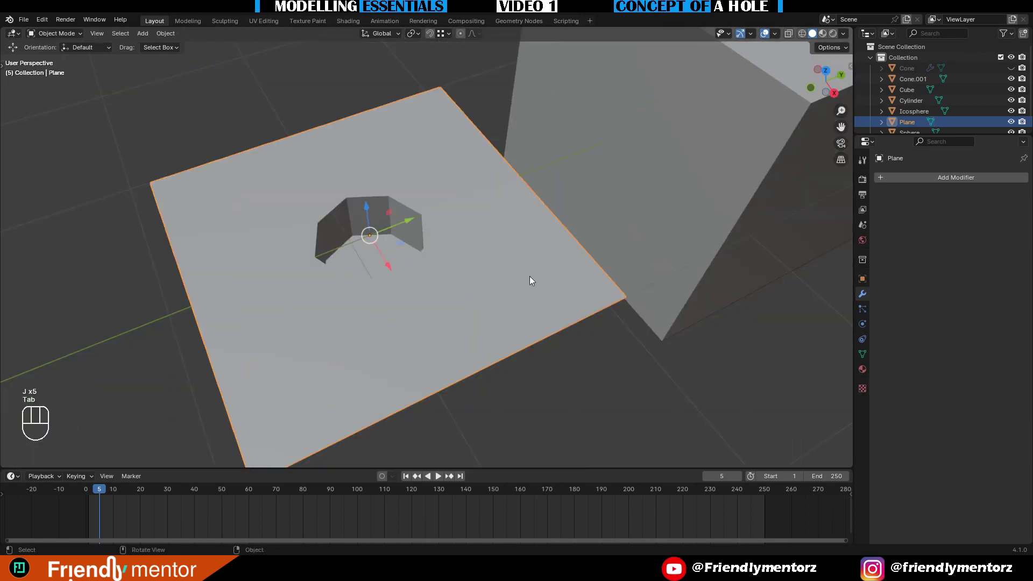
{"action": "scroll", "coordinate": [499, 250], "scroll_direction": "up", "scroll_amount": 1}
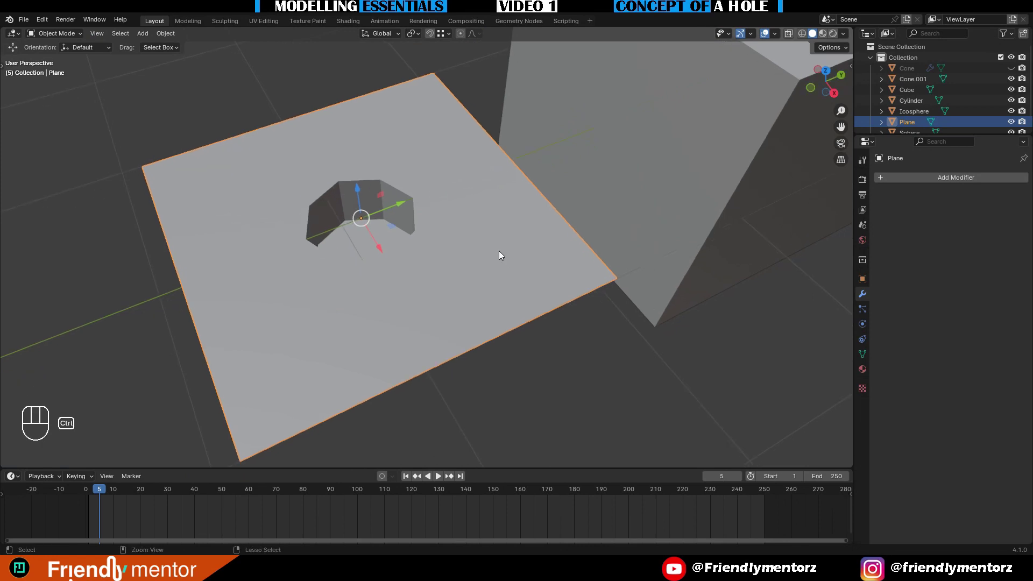
{"action": "key", "text": "ctrl+2"}
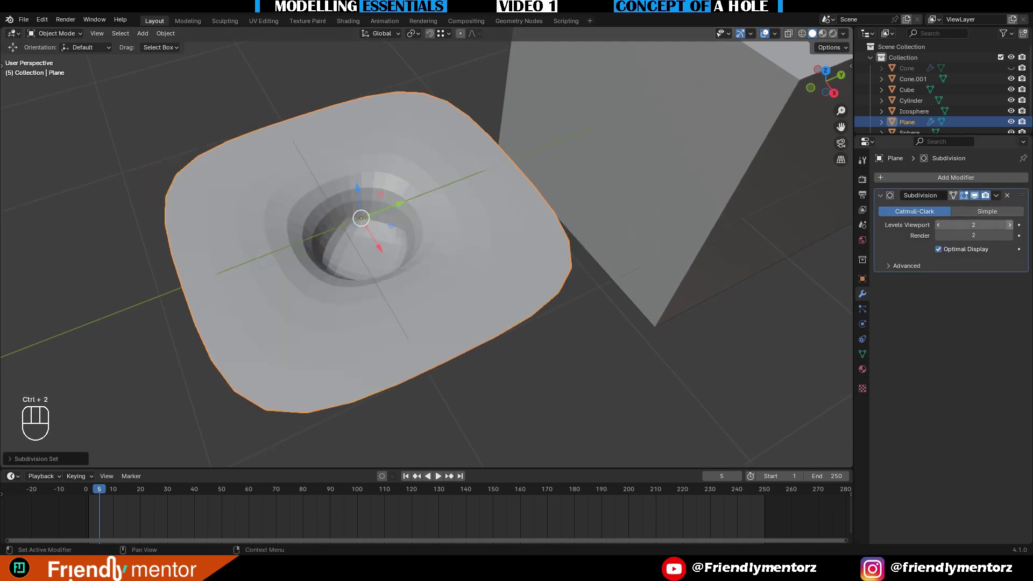
{"action": "left_click_drag", "start_coordinate": [963, 225], "coordinate": [995, 225]}
{"action": "key", "text": "Tab"}
{"action": "key", "text": "Tab"}
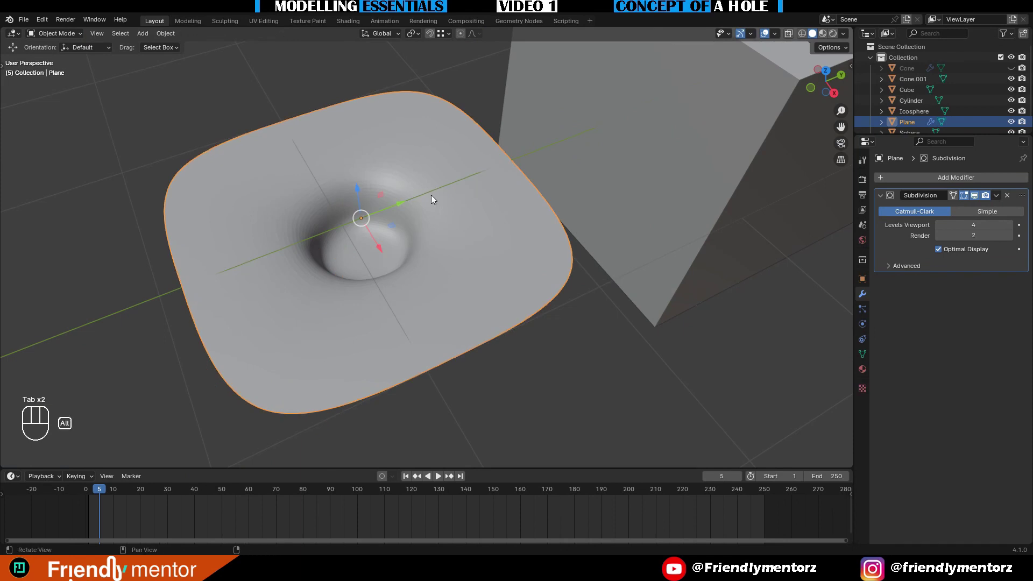
Try tightening the hole with edge loops near the top and bottom of its wall, and undo them
{"action": "scroll", "coordinate": [417, 167], "scroll_direction": "up", "scroll_amount": 5}
{"action": "key", "text": "Tab"}
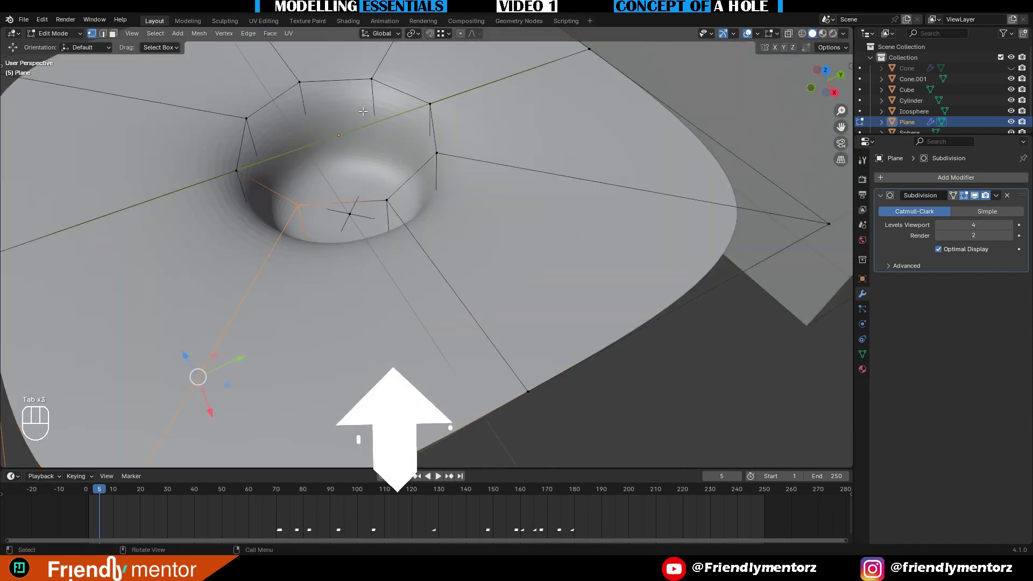
{"action": "key", "text": "ctrl+r"}
{"action": "left_click", "coordinate": [377, 80]}
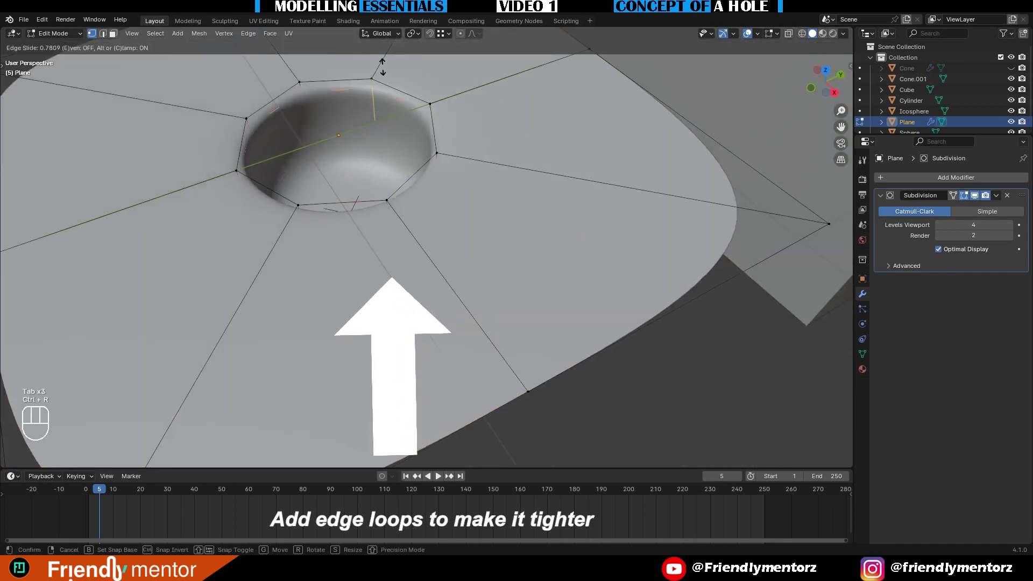
{"action": "left_click", "coordinate": [380, 75]}
{"action": "key", "text": "ctrl+r"}
{"action": "left_click", "coordinate": [371, 132]}
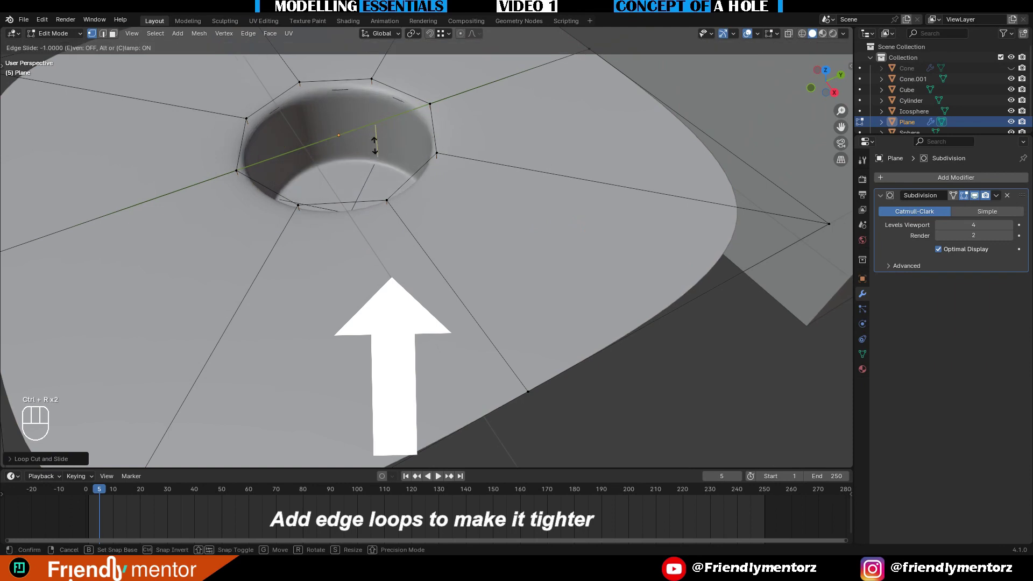
{"action": "left_click", "coordinate": [373, 138]}
{"action": "key", "text": "ctrl+z"}
{"action": "key", "text": "ctrl+z"}
{"action": "key", "text": "ctrl+z"}
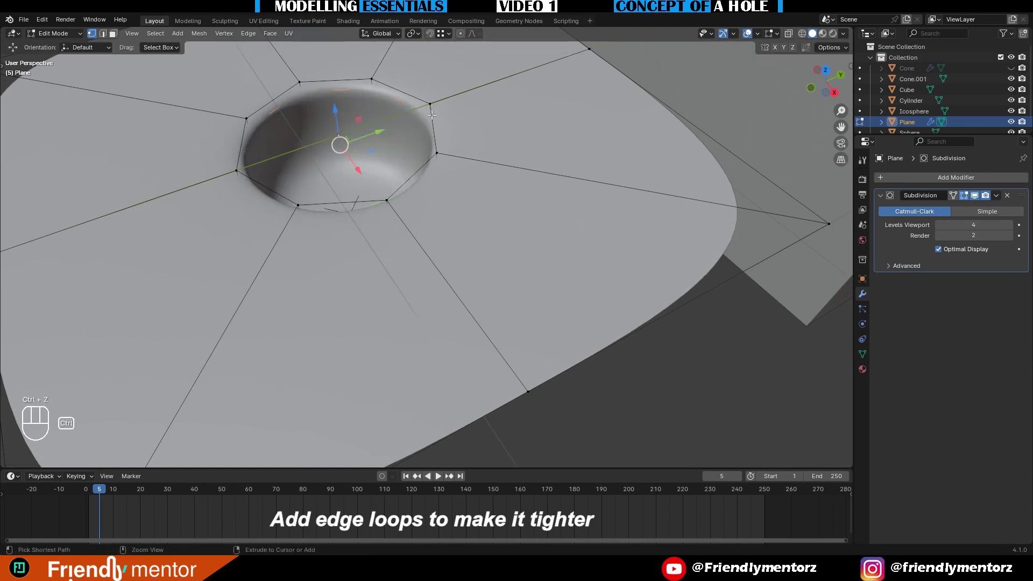
Select one octagon edge of the hole in wireframe view and extend the selection to all edges of similar length
{"action": "key", "text": "Tab"}
{"action": "double_click", "coordinate": [411, 97]}
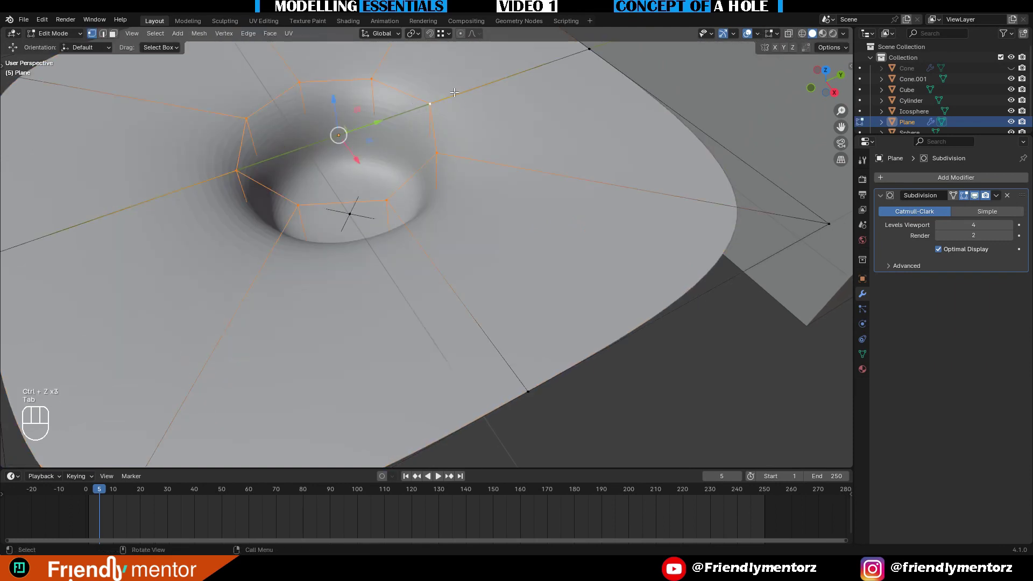
{"action": "key", "text": "z"}
{"action": "left_click", "coordinate": [378, 93]}
{"action": "key", "text": "2"}
{"action": "left_click", "coordinate": [404, 174]}
{"action": "key", "text": "shift+g"}
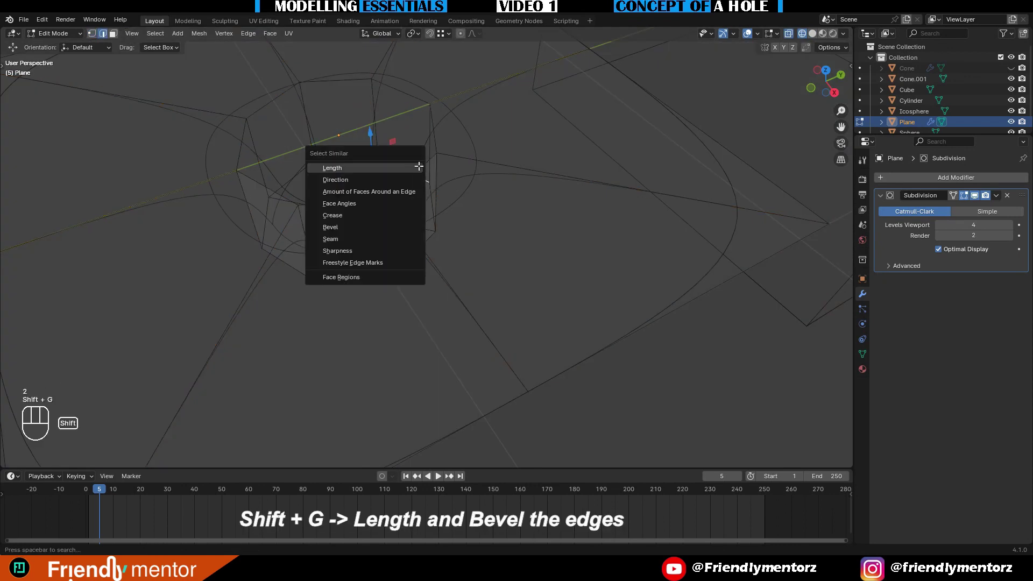
{"action": "left_click", "coordinate": [407, 170]}
{"action": "key", "text": "z"}
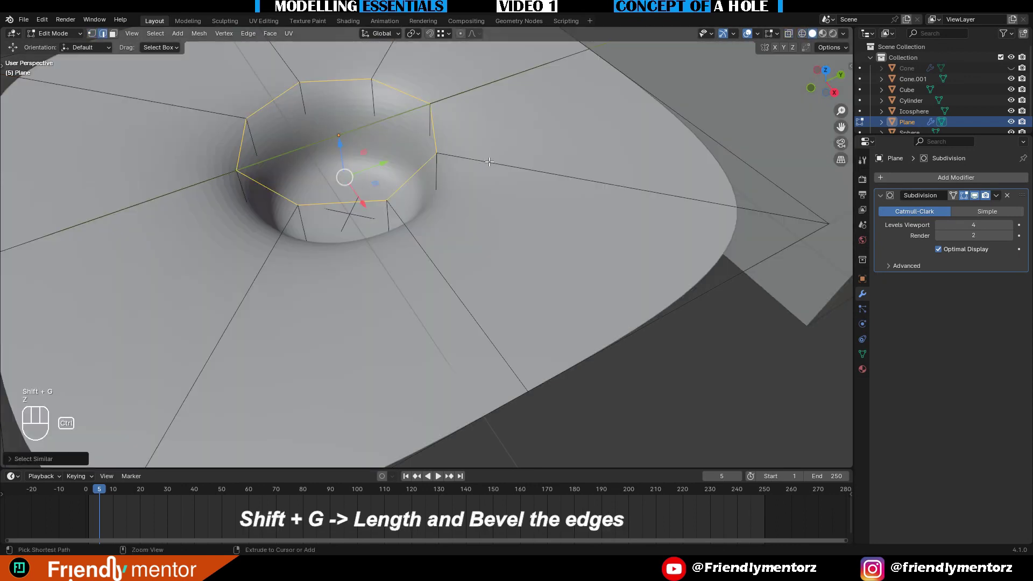
Bevel the selected octagon edges with 3 segments and a width of about 0.01 m
{"action": "key", "text": "ctrl+b"}
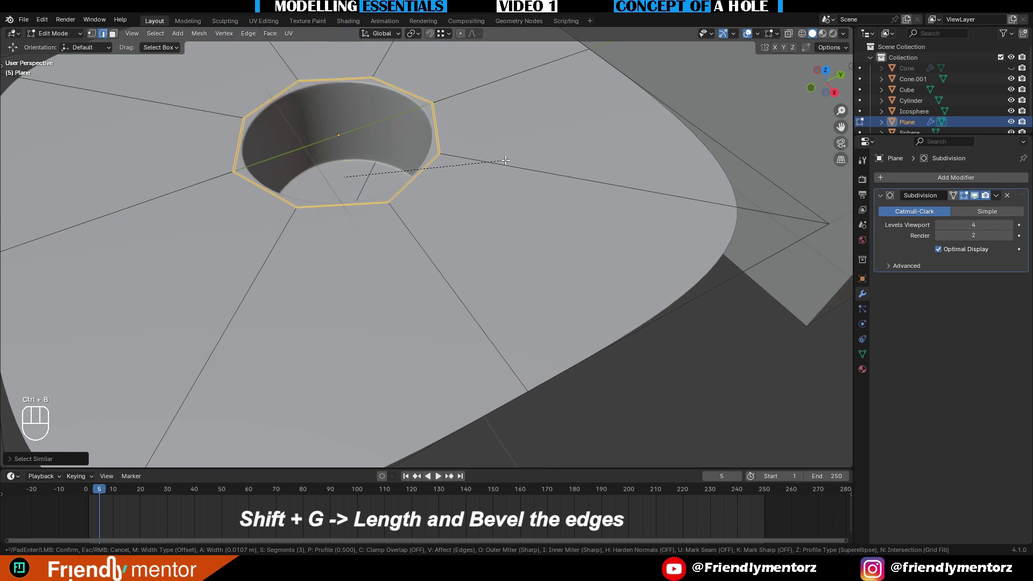
{"action": "scroll", "coordinate": [505, 159], "scroll_direction": "up", "scroll_amount": 1}
{"action": "left_click", "coordinate": [504, 159]}
{"action": "key", "text": "Tab"}
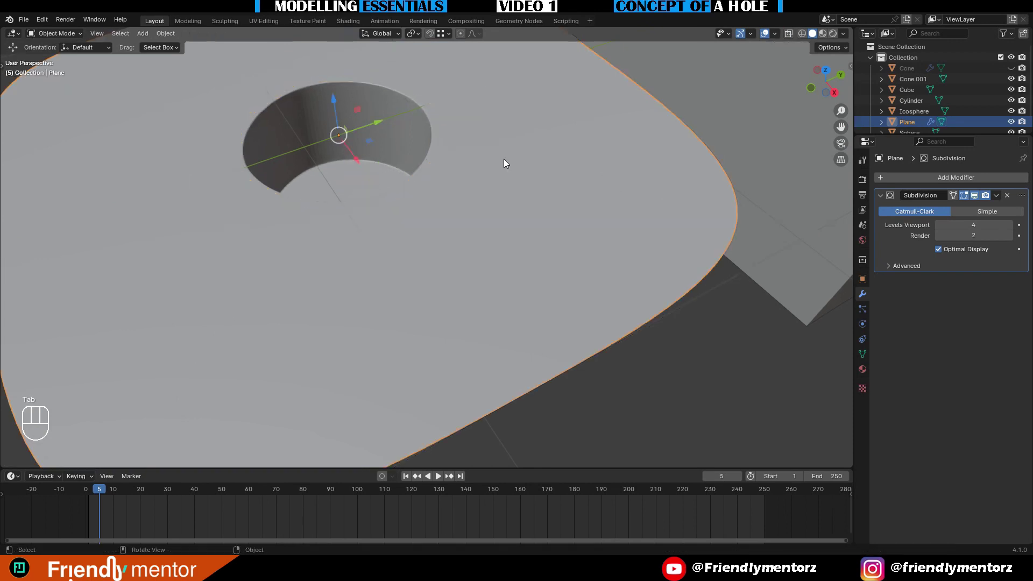
Apply smooth shading to the plane with the hole
{"action": "scroll", "coordinate": [563, 273], "scroll_direction": "down", "scroll_amount": 7}
{"action": "scroll", "coordinate": [539, 269], "scroll_direction": "up", "scroll_amount": 7}
{"action": "right_click", "coordinate": [505, 143]}
{"action": "left_click", "coordinate": [505, 142]}
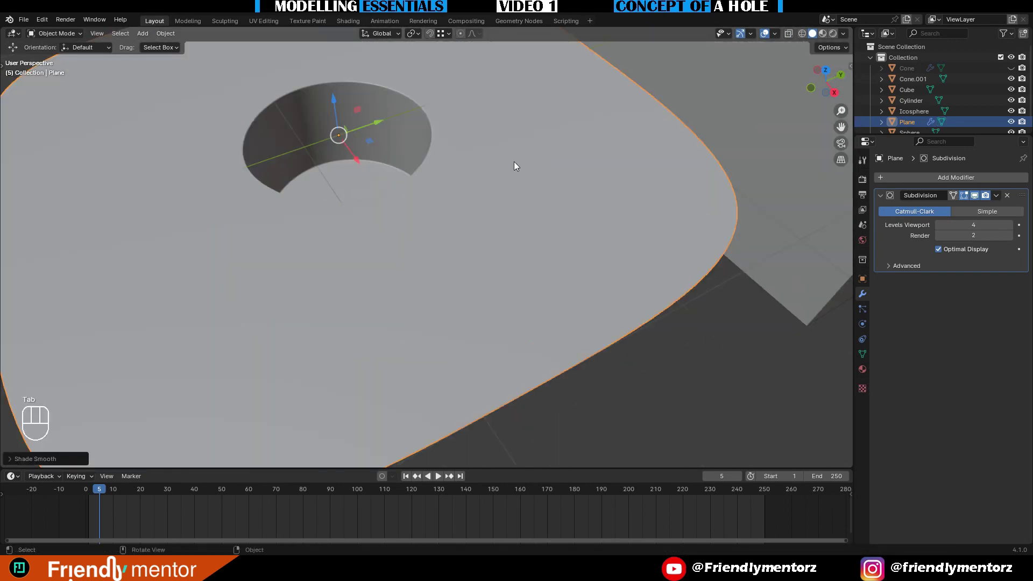
Examine the smoothed plane's hole and its mesh topology from several angles
{"action": "scroll", "coordinate": [514, 161], "scroll_direction": "down", "scroll_amount": 5}
{"action": "left_click", "coordinate": [516, 225]}
{"action": "scroll", "coordinate": [385, 351], "scroll_direction": "up", "scroll_amount": 2}
{"action": "left_click", "coordinate": [385, 351]}
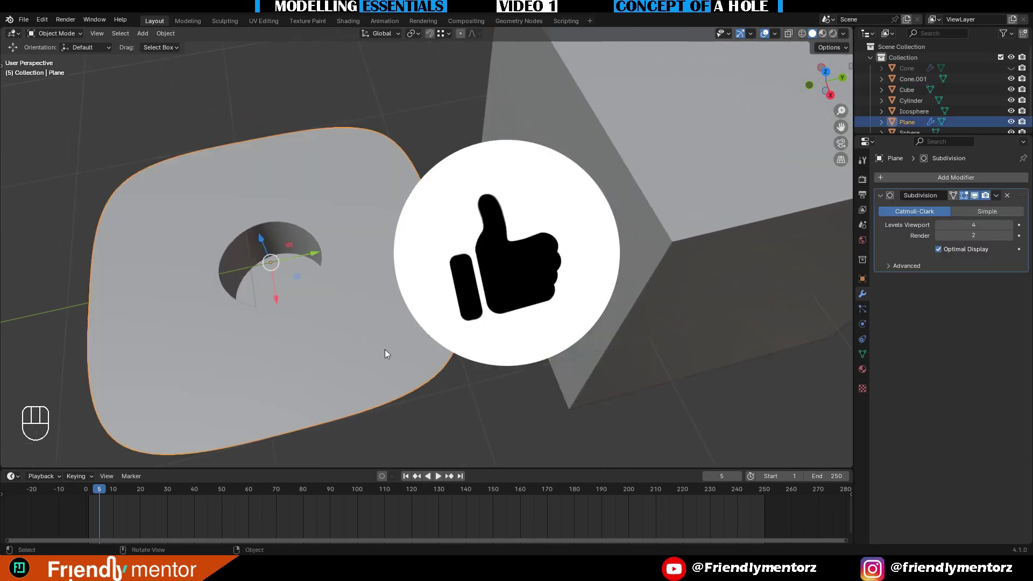
{"action": "middle_click_drag", "start_coordinate": [385, 349], "coordinate": [350, 316], "text": "alt"}
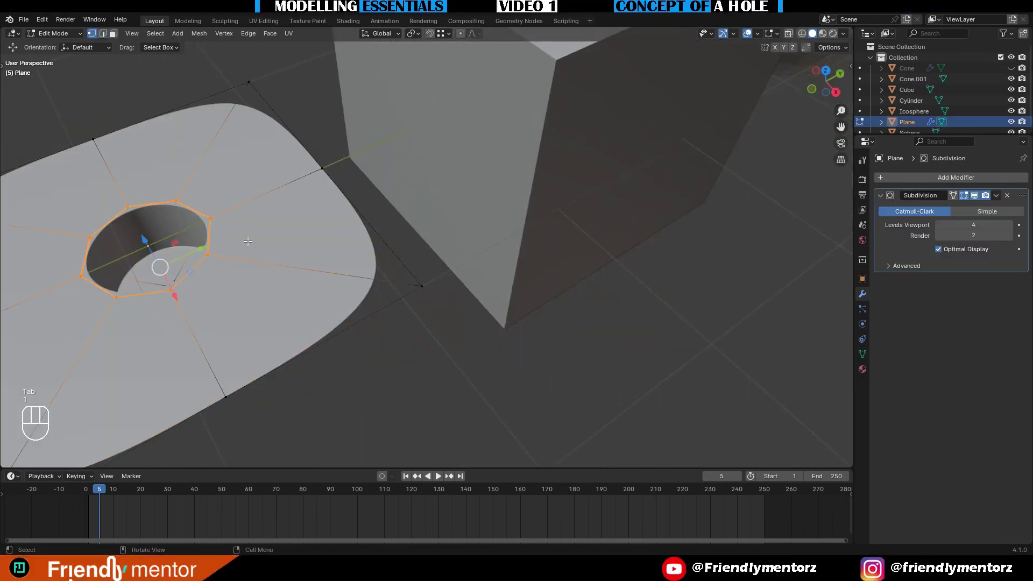
{"action": "scroll", "coordinate": [376, 297], "scroll_direction": "down", "scroll_amount": 4}
{"action": "key", "text": "Tab"}
{"action": "key", "text": "1"}
{"action": "middle_click_drag", "start_coordinate": [609, 249], "coordinate": [510, 295]}
{"action": "key", "text": "Tab"}
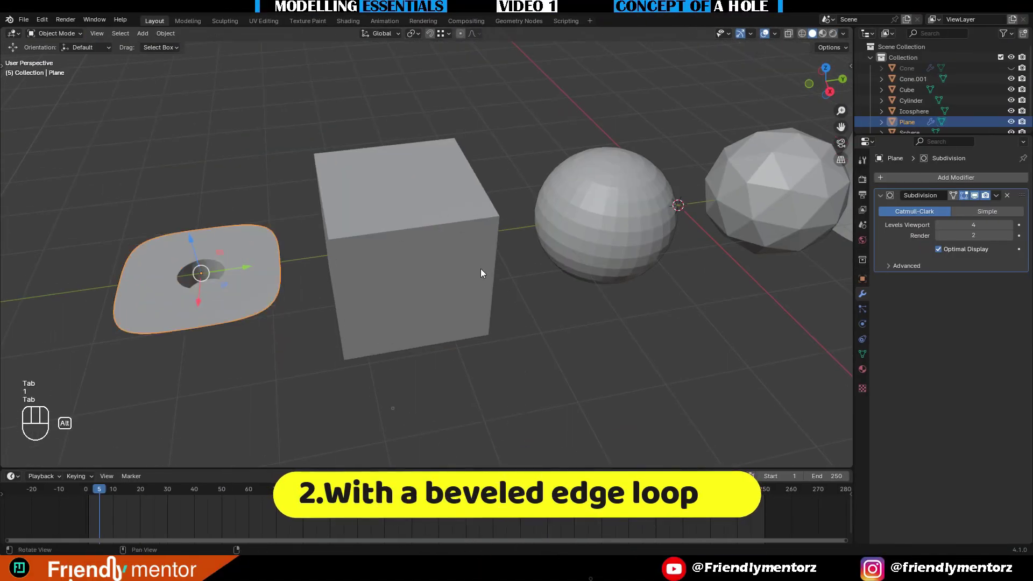
Add one centred vertical and one centred horizontal loop cut to the cube
{"action": "scroll", "coordinate": [480, 271], "scroll_direction": "up", "scroll_amount": 3}
{"action": "left_click", "coordinate": [565, 286]}
{"action": "key", "text": "Tab"}
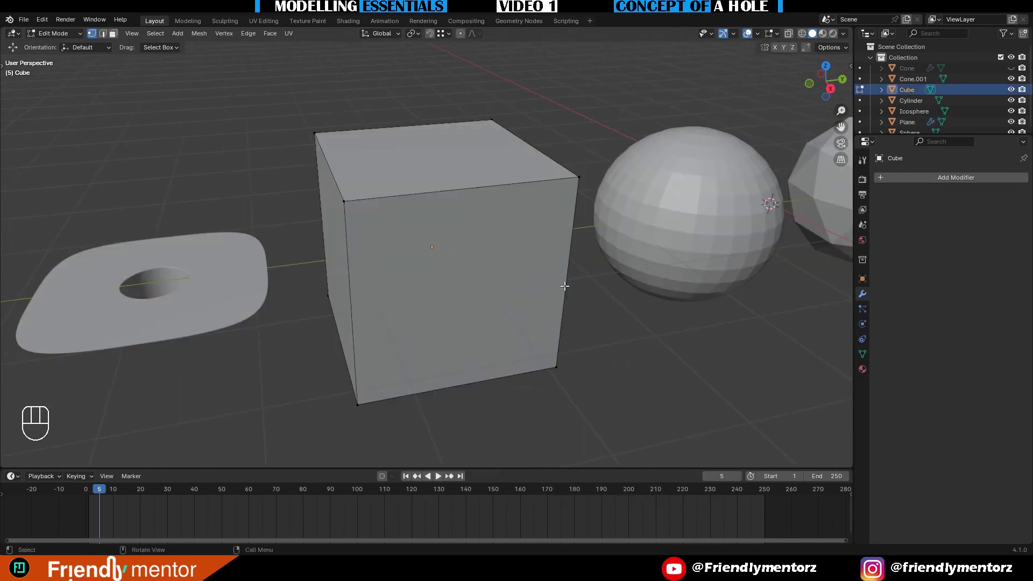
{"action": "key", "text": "ctrl+r"}
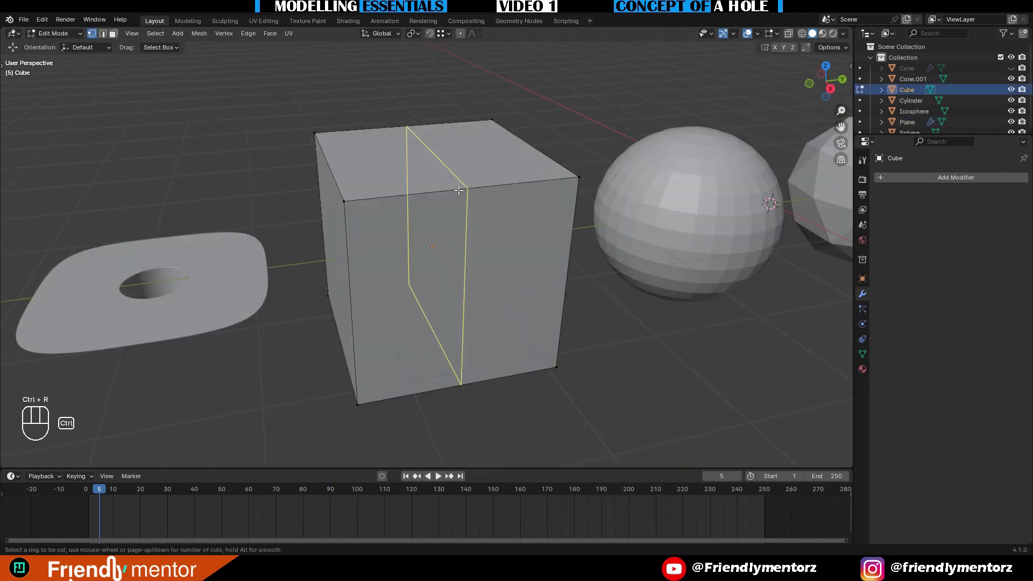
{"action": "left_click", "coordinate": [460, 194]}
{"action": "right_click", "coordinate": [467, 237]}
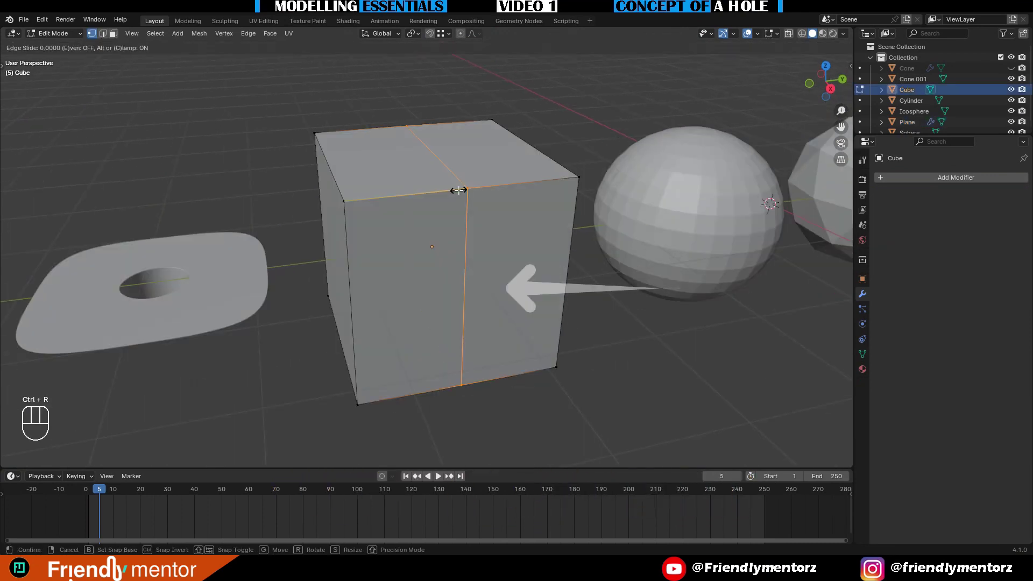
{"action": "key", "text": "ctrl+r"}
{"action": "left_click", "coordinate": [478, 277]}
{"action": "right_click", "coordinate": [478, 277]}
Select both centre loops of the cube and bevel them with 1 segment and a width of about 0.17 m
{"action": "key", "text": "KP_Decimal"}
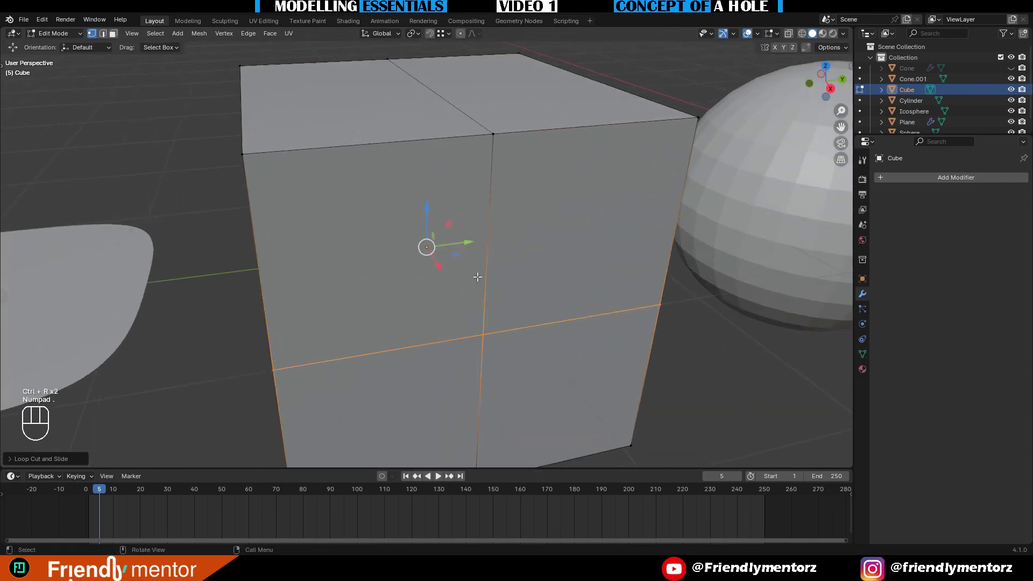
{"action": "scroll", "coordinate": [501, 269], "scroll_direction": "down", "scroll_amount": 2}
{"action": "mouse_move", "coordinate": [501, 269]}
{"action": "middle_mouse_down"}
{"action": "mouse_move", "coordinate": [512, 235]}
{"action": "mouse_move", "coordinate": [493, 287]}
{"action": "middle_mouse_up"}
{"action": "key", "text": "2"}
{"action": "left_click", "coordinate": [484, 270]}
{"action": "left_click", "coordinate": [483, 270], "text": "alt"}
{"action": "left_click", "coordinate": [480, 257], "text": "alt+shift"}
{"action": "mouse_move", "coordinate": [545, 264]}
{"action": "middle_mouse_down"}
{"action": "mouse_move", "coordinate": [535, 232]}
{"action": "mouse_move", "coordinate": [544, 254]}
{"action": "middle_mouse_up"}
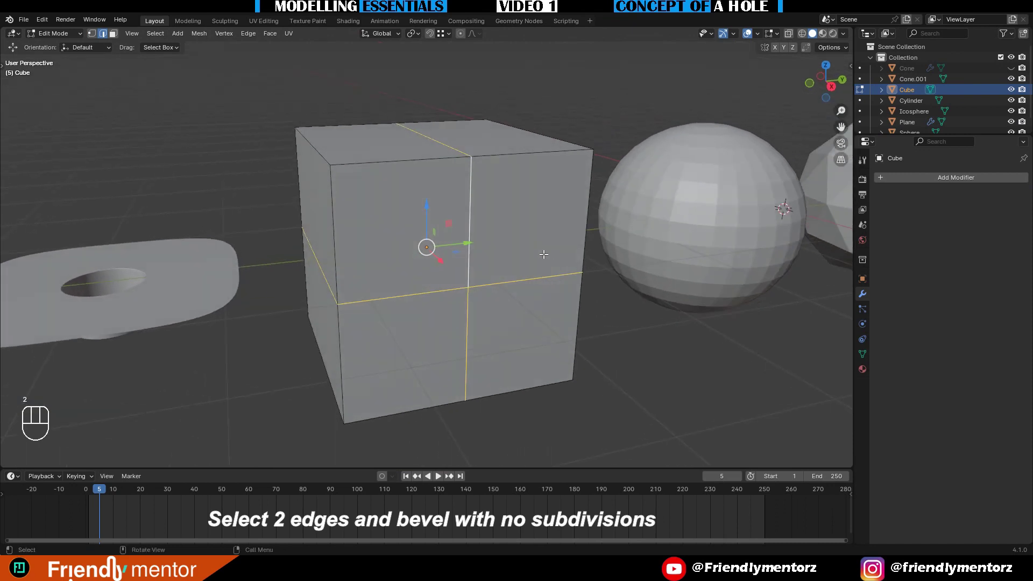
{"action": "key", "text": "ctrl+b"}
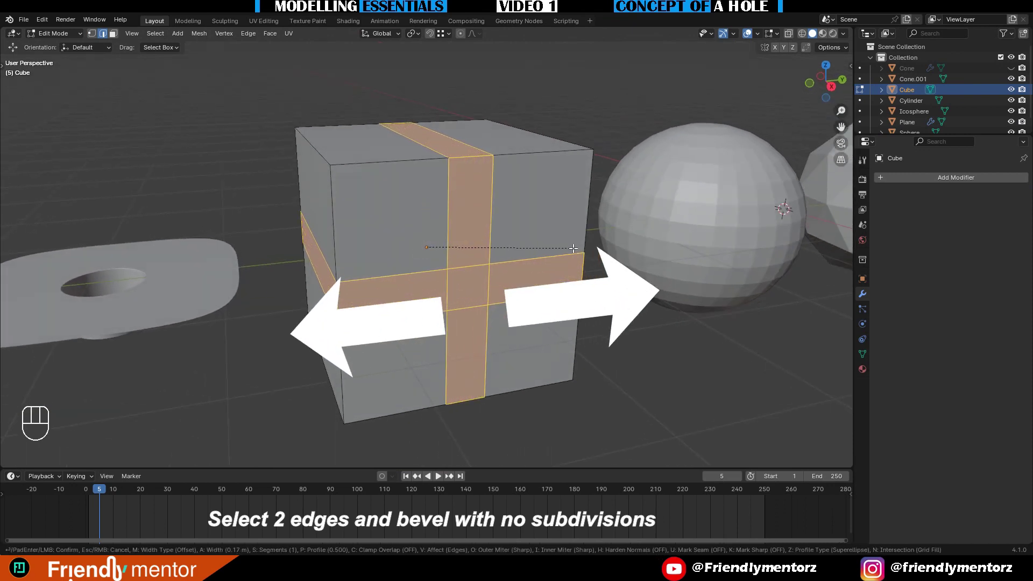
{"action": "left_click", "coordinate": [573, 248]}
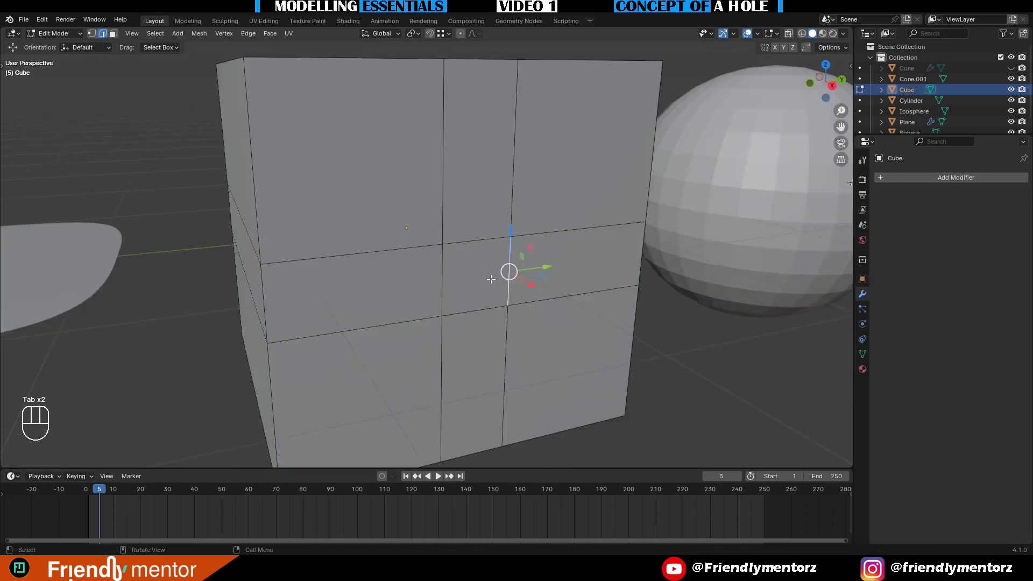
Extrude the small square face at the centre of the cube's front side about 0.24 m inward
{"action": "key", "text": "3"}
{"action": "left_click", "coordinate": [479, 278]}
{"action": "middle_click_drag", "start_coordinate": [572, 311], "coordinate": [644, 326]}
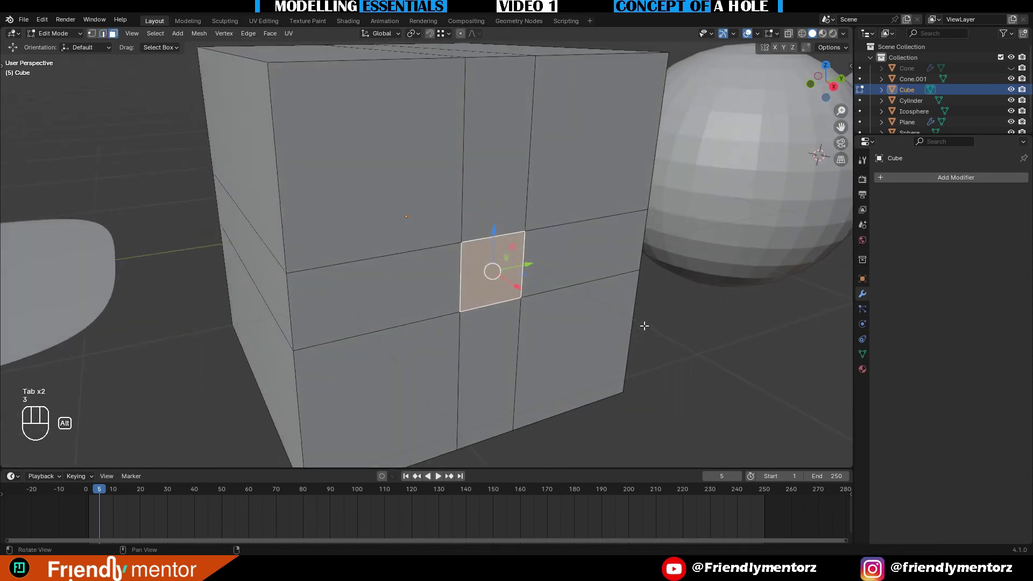
{"action": "key", "text": "e"}
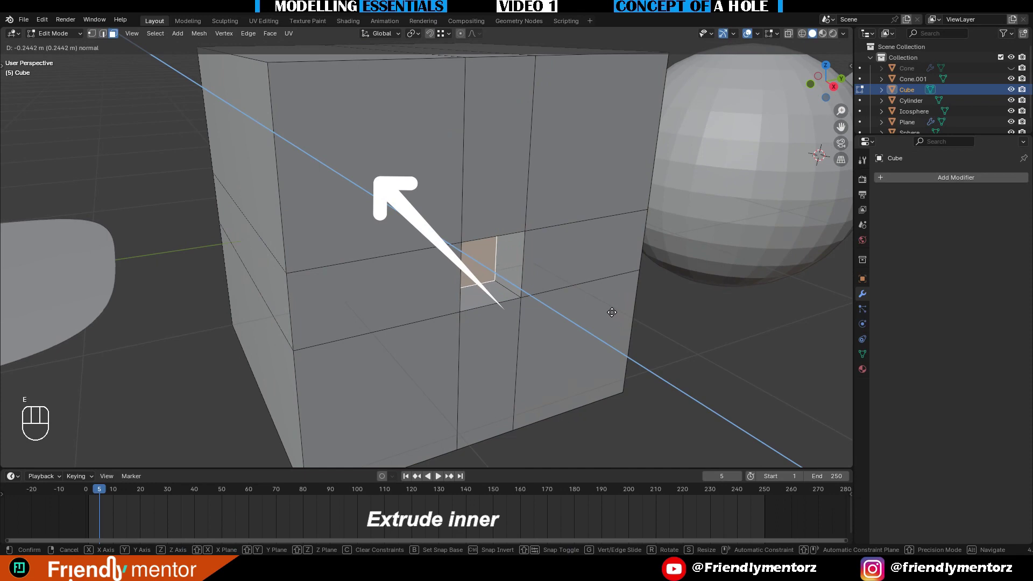
{"action": "left_click", "coordinate": [612, 312]}
Add a Subdivision modifier to the cube and set its viewport levels to 4
{"action": "key", "text": "Tab"}
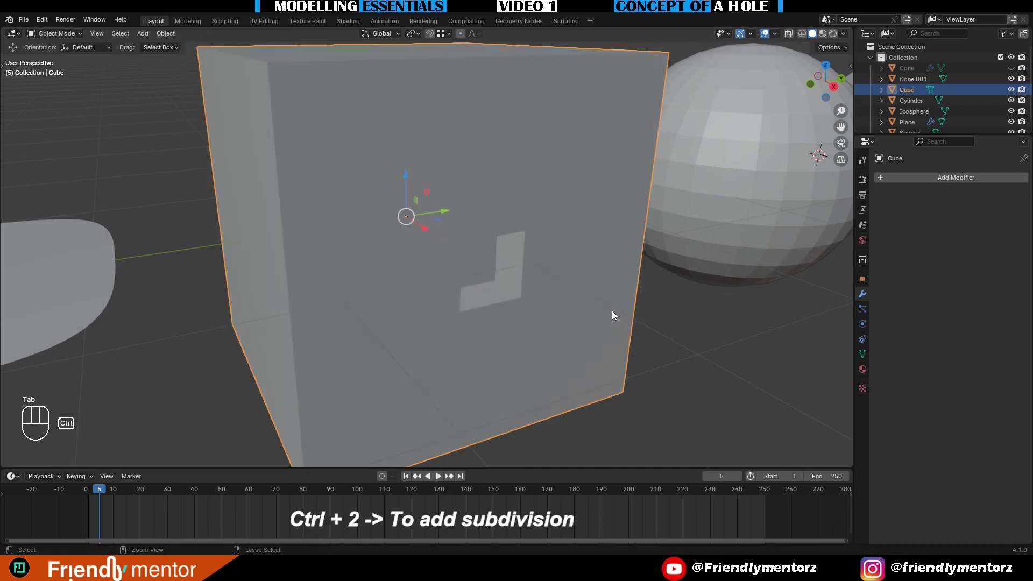
{"action": "key", "text": "ctrl+2"}
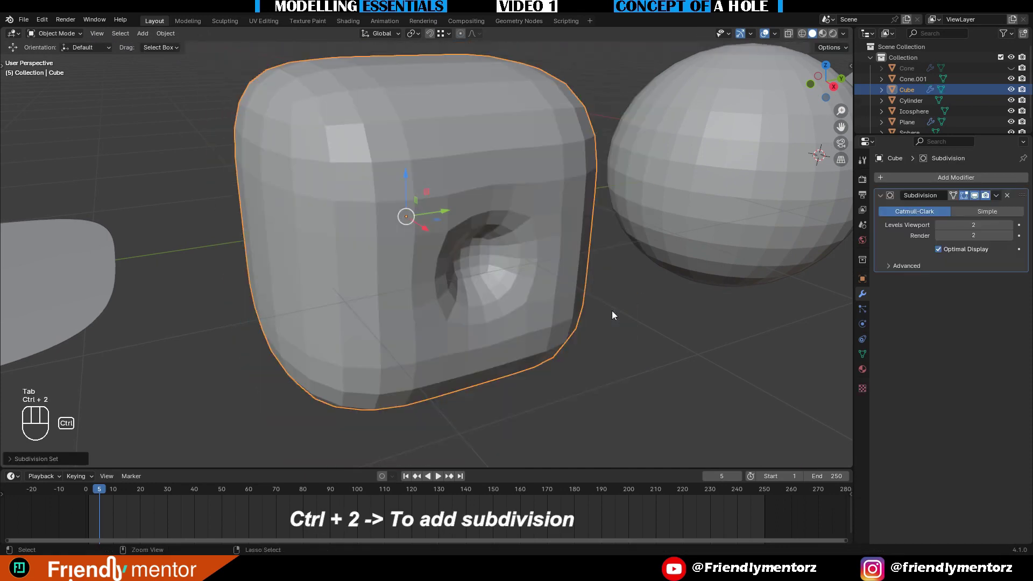
{"action": "left_click", "coordinate": [1010, 226]}
{"action": "left_click", "coordinate": [1010, 225]}
Select a rim edge of the cube's square recess and all edges of similar length
{"action": "key", "text": "Tab"}
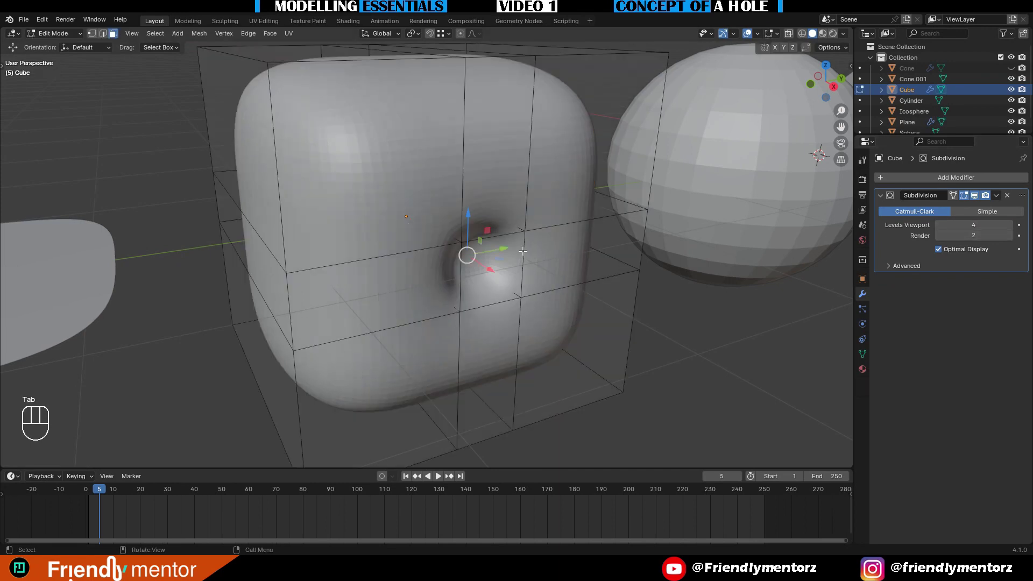
{"action": "left_click", "coordinate": [538, 252]}
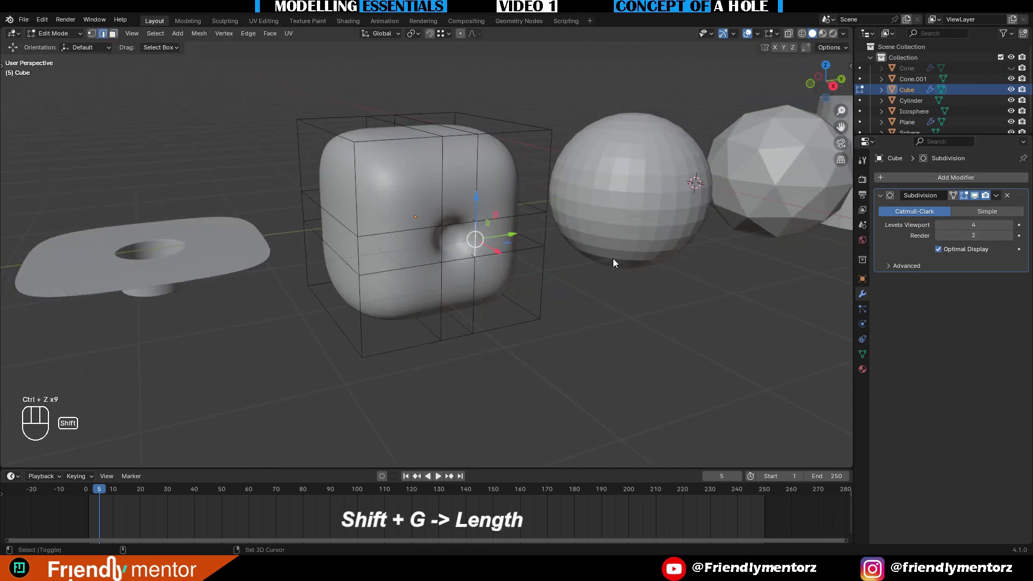
{"action": "key", "text": "shift+g"}
{"action": "left_click", "coordinate": [614, 260]}
Deselect the matching edges around the rest of the cube in wireframe view, keeping only the square recess's edges selected
{"action": "key", "text": "z"}
{"action": "scroll", "coordinate": [540, 279], "scroll_direction": "up", "scroll_amount": 1}
{"action": "left_click_drag", "start_coordinate": [406, 321], "coordinate": [248, 137], "text": "ctrl"}
{"action": "left_click_drag", "start_coordinate": [294, 63], "coordinate": [627, 147], "text": "ctrl"}
{"action": "left_click_drag", "start_coordinate": [552, 186], "coordinate": [615, 277], "text": "ctrl"}
{"action": "left_click_drag", "start_coordinate": [393, 138], "coordinate": [504, 186], "text": "ctrl"}
{"action": "left_click_drag", "start_coordinate": [387, 332], "coordinate": [494, 388], "text": "ctrl"}
{"action": "key", "text": "z"}
{"action": "left_click", "coordinate": [638, 300]}
{"action": "scroll", "coordinate": [634, 232], "scroll_direction": "up", "scroll_amount": 3}
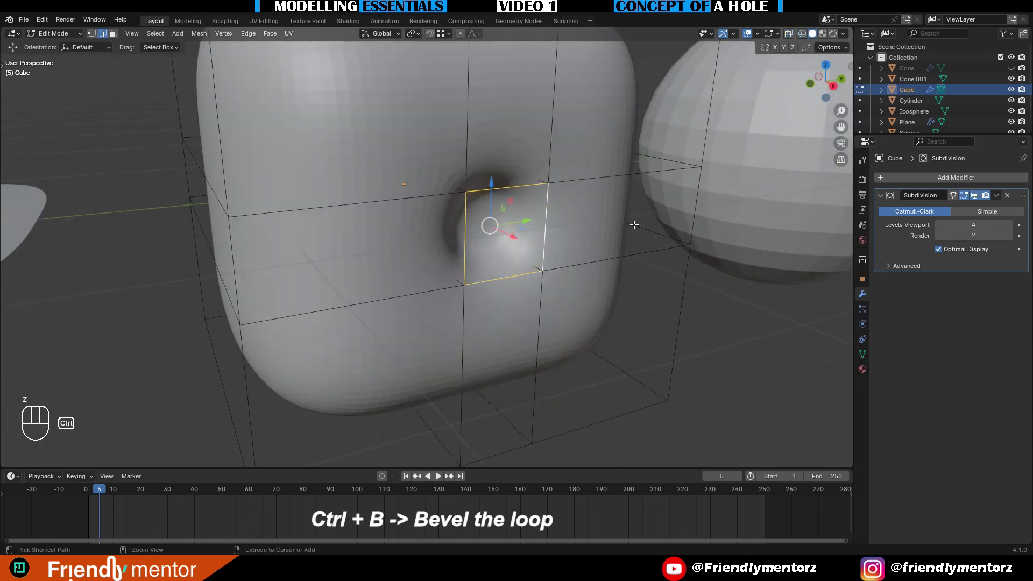
Bevel the selected edges of the cube's square recess about 0.017 m with three segments and shade the cube smooth
{"action": "key", "text": "ctrl+b"}
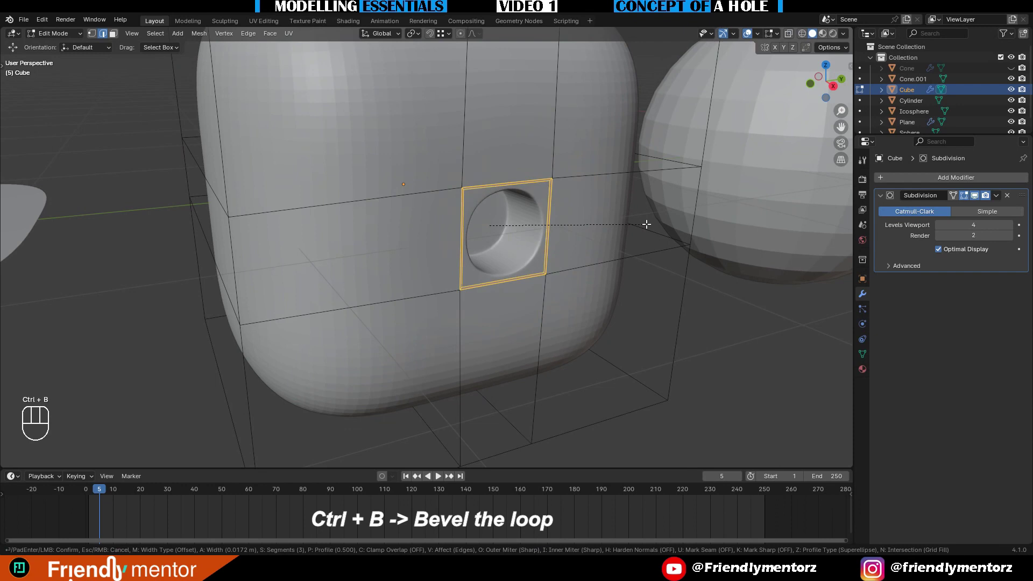
{"action": "left_click", "coordinate": [647, 224]}
{"action": "key", "text": "Tab"}
{"action": "right_click", "coordinate": [564, 131]}
{"action": "left_click", "coordinate": [564, 131]}
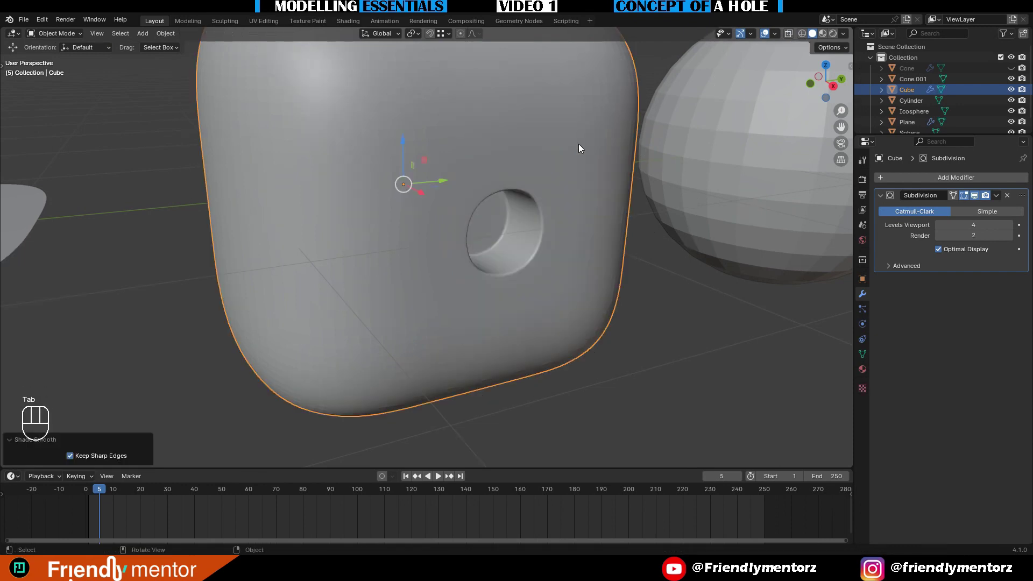
{"action": "scroll", "coordinate": [580, 144], "scroll_direction": "down", "scroll_amount": 1}
{"action": "middle_click_drag", "start_coordinate": [584, 146], "coordinate": [538, 150]}
{"action": "scroll", "coordinate": [611, 386], "scroll_direction": "down", "scroll_amount": 2}
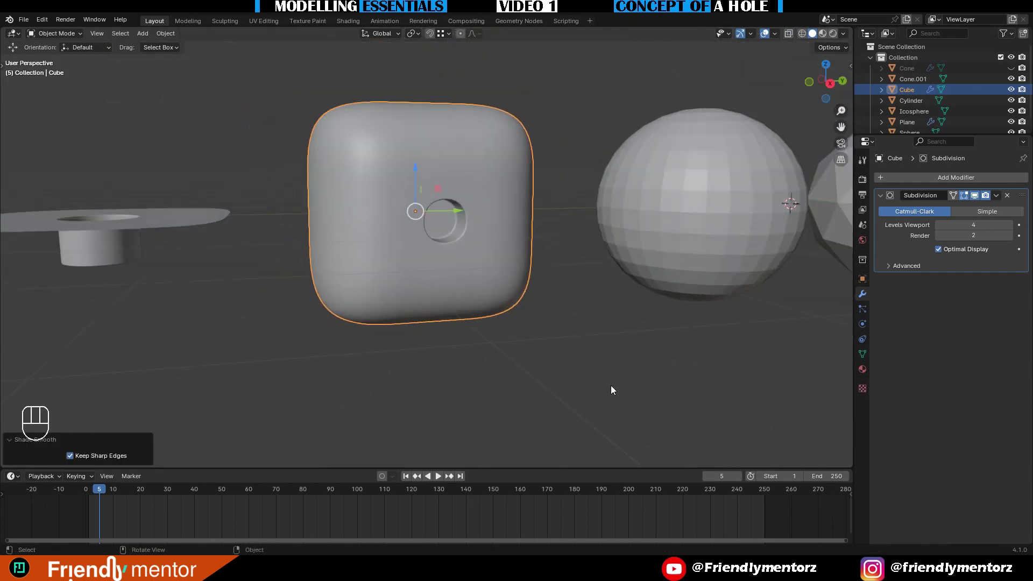
Deselect the cube and display the wireframe overlay on the objects in the scene
{"action": "left_click", "coordinate": [608, 377]}
{"action": "key", "text": "apostrophe"}
{"action": "scroll", "coordinate": [590, 282], "scroll_direction": "up", "scroll_amount": 1}
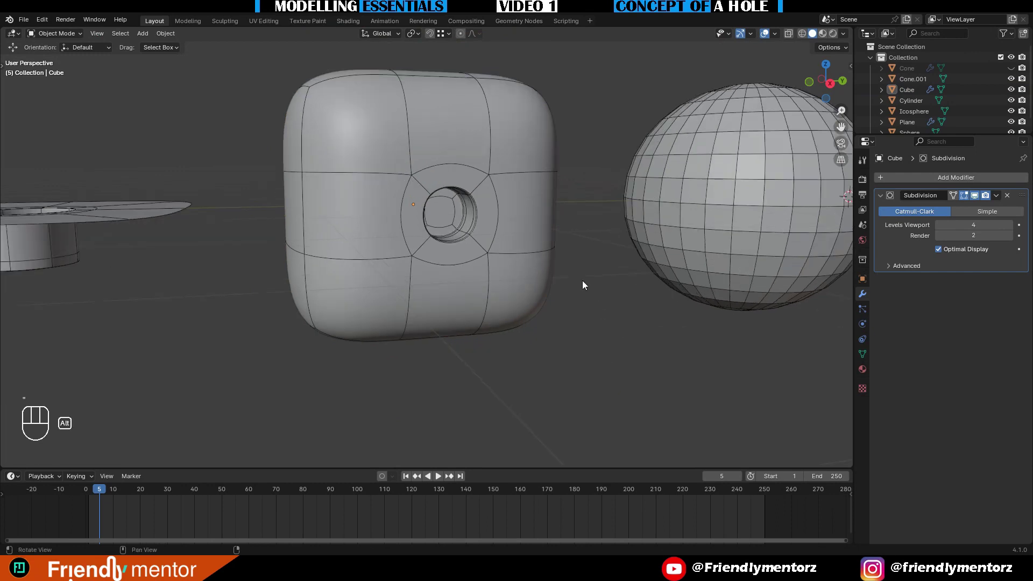
{"action": "middle_click_drag", "start_coordinate": [582, 280], "coordinate": [554, 288]}
Select all the outer edges of the cube's control cage in edit mode, leaving the edges around the hole unselected
{"action": "key", "text": "Tab"}
{"action": "scroll", "coordinate": [546, 208], "scroll_direction": "down", "scroll_amount": 1}
{"action": "left_click", "coordinate": [293, 104]}
{"action": "middle_click_drag", "start_coordinate": [547, 207], "coordinate": [530, 206]}
{"action": "key", "text": "Tab"}
{"action": "key", "text": "Tab"}
{"action": "left_click", "coordinate": [528, 95], "text": "shift"}
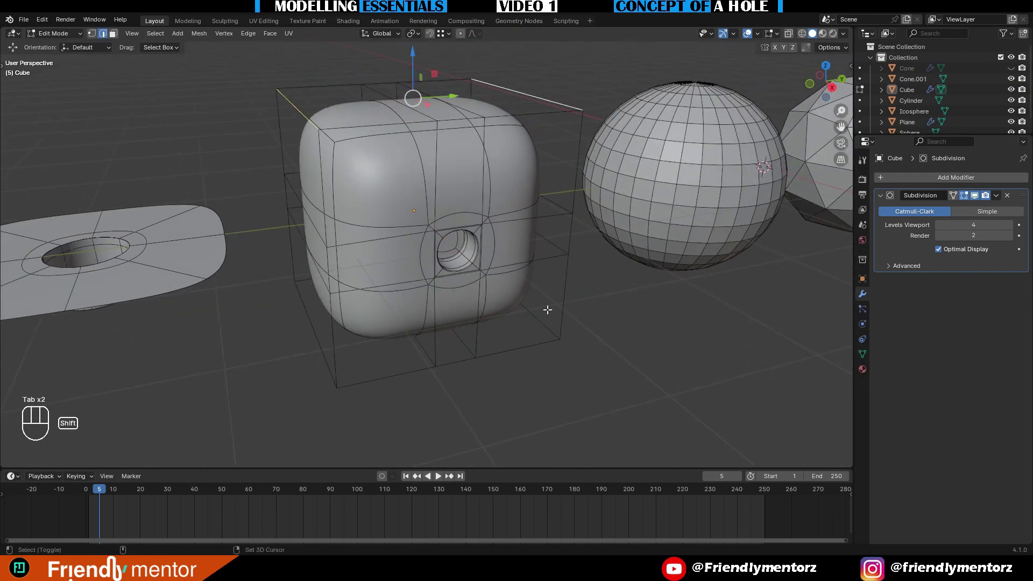
{"action": "left_click", "coordinate": [319, 338], "text": "shift"}
{"action": "left_click", "coordinate": [325, 226], "text": "shift"}
{"action": "left_click", "coordinate": [560, 194], "text": "shift"}
{"action": "left_click", "coordinate": [452, 362], "text": "shift"}
{"action": "left_click", "coordinate": [457, 119], "text": "shift"}
{"action": "left_click", "coordinate": [447, 82], "text": "shift"}
{"action": "left_click", "coordinate": [270, 131], "text": "shift"}
{"action": "mouse_move", "coordinate": [646, 161]}
{"action": "middle_mouse_down"}
{"action": "mouse_move", "coordinate": [553, 323]}
{"action": "mouse_move", "coordinate": [500, 371]}
{"action": "mouse_move", "coordinate": [452, 316]}
{"action": "middle_mouse_up"}
{"action": "left_click", "coordinate": [491, 325], "text": "alt+shift"}
{"action": "middle_click_drag", "start_coordinate": [625, 177], "coordinate": [680, 256]}
{"action": "key", "text": "z"}
{"action": "key", "text": "z"}
Increase the mean crease of the cube's selected outer edges to sharpen its boxy outline, and return to object mode
{"action": "key", "text": "n"}
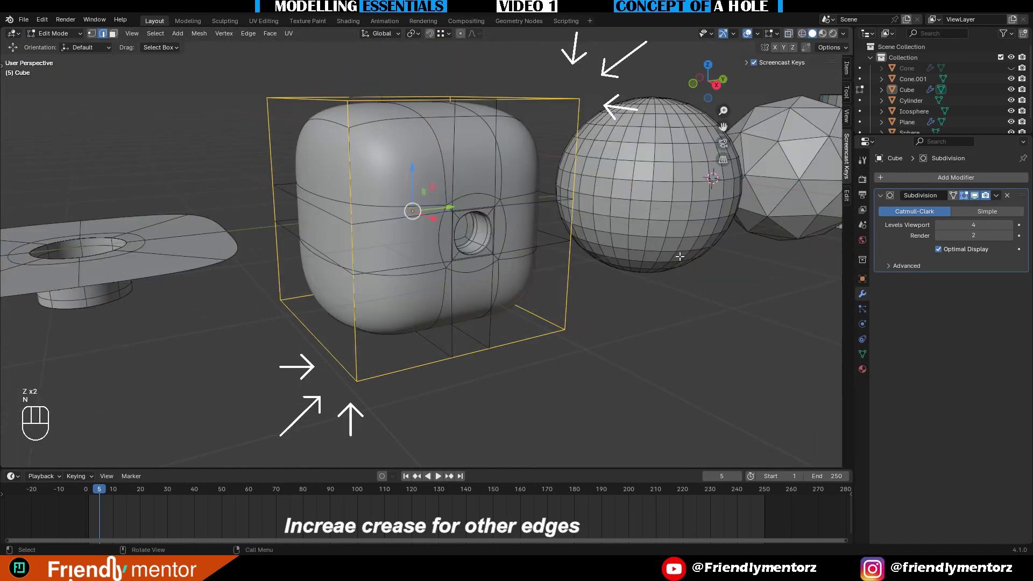
{"action": "left_click", "coordinate": [847, 70]}
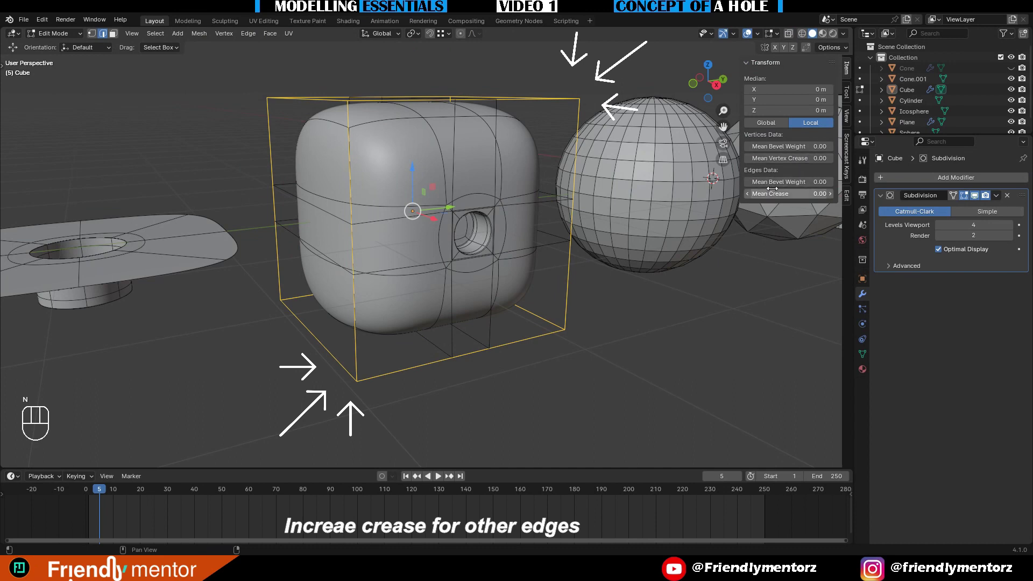
{"action": "left_click_drag", "start_coordinate": [772, 189], "coordinate": [826, 189]}
{"action": "key", "text": "Tab"}
Select the UV sphere and open it for vertex editing
{"action": "middle_click_drag", "start_coordinate": [692, 312], "coordinate": [598, 305], "text": "alt"}
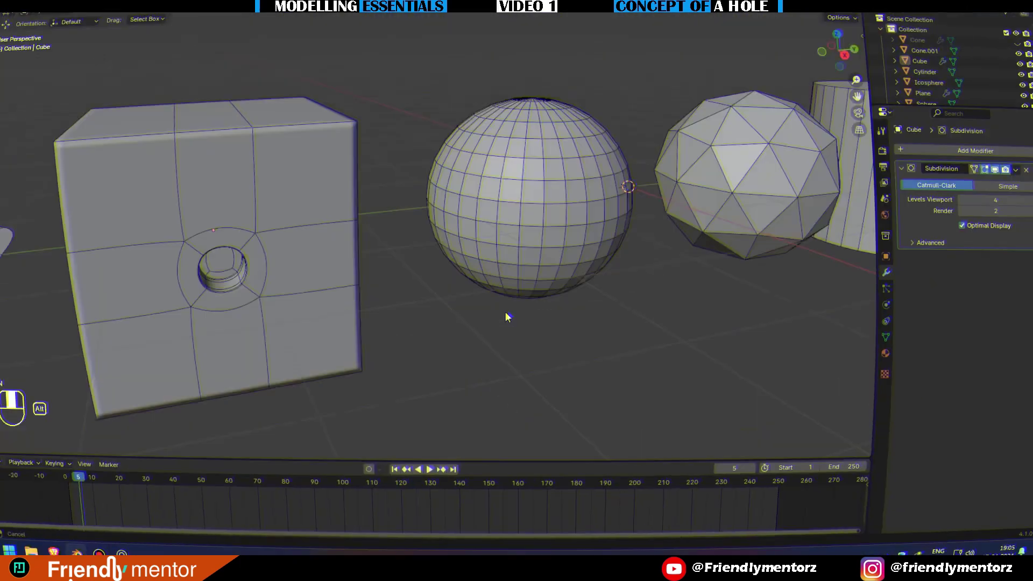
{"action": "mouse_move", "coordinate": [506, 312]}
{"action": "middle_mouse_down", "text": "shift"}
{"action": "mouse_move", "coordinate": [556, 313]}
{"action": "mouse_move", "coordinate": [498, 303]}
{"action": "middle_mouse_up", "text": "shift"}
{"action": "scroll", "coordinate": [460, 249], "scroll_direction": "up", "scroll_amount": 1}
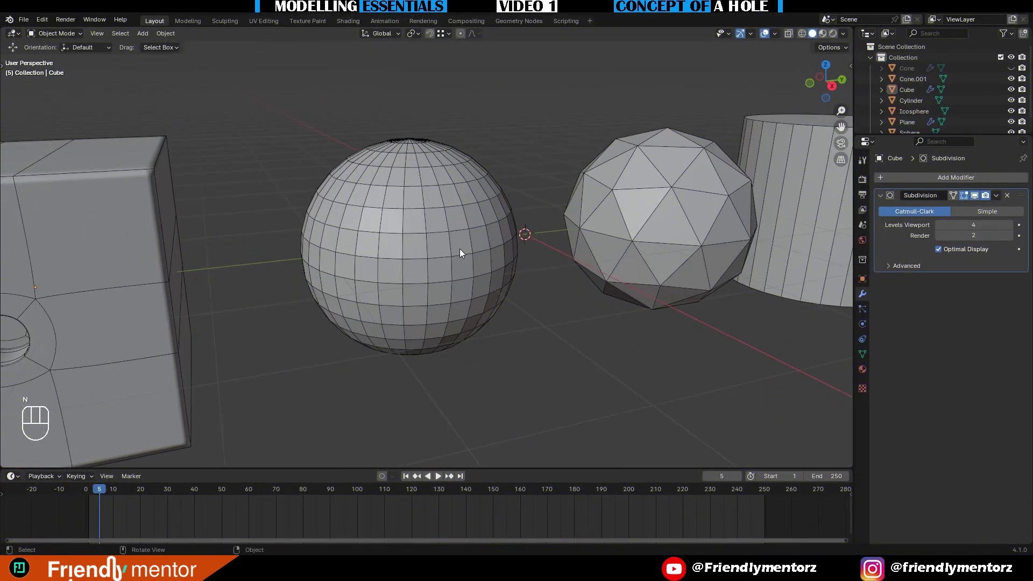
{"action": "left_click", "coordinate": [460, 249]}
{"action": "key", "text": "Tab"}
{"action": "key", "text": "1"}
{"action": "scroll", "coordinate": [460, 248], "scroll_direction": "up", "scroll_amount": 3}
{"action": "middle_click_drag", "start_coordinate": [471, 254], "coordinate": [494, 261], "text": "alt"}
{"action": "middle_click_drag", "start_coordinate": [620, 299], "coordinate": [622, 329], "text": "alt+shift"}
{"action": "scroll", "coordinate": [623, 329], "scroll_direction": "down", "scroll_amount": 4}
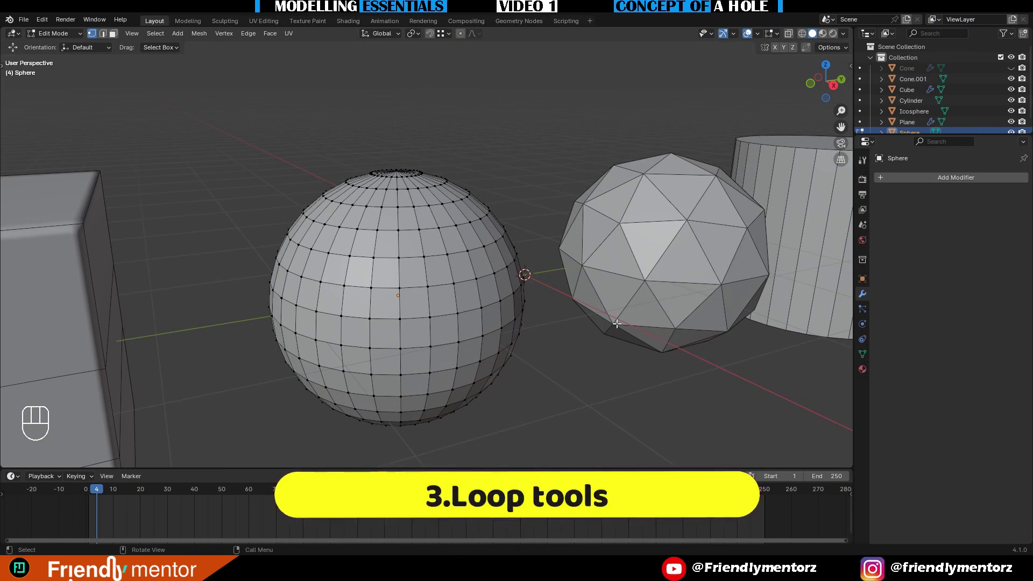
Search the add-on preferences for "loop" to check the LoopTools add-on, and close the preferences
{"action": "key", "text": "F4"}
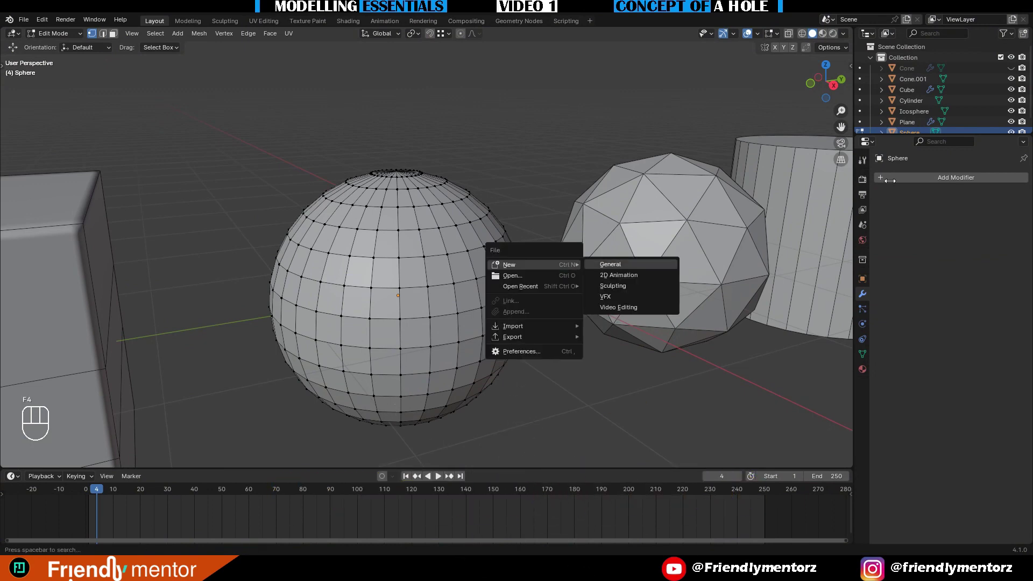
{"action": "left_click", "coordinate": [42, 19]}
{"action": "left_click", "coordinate": [68, 159]}
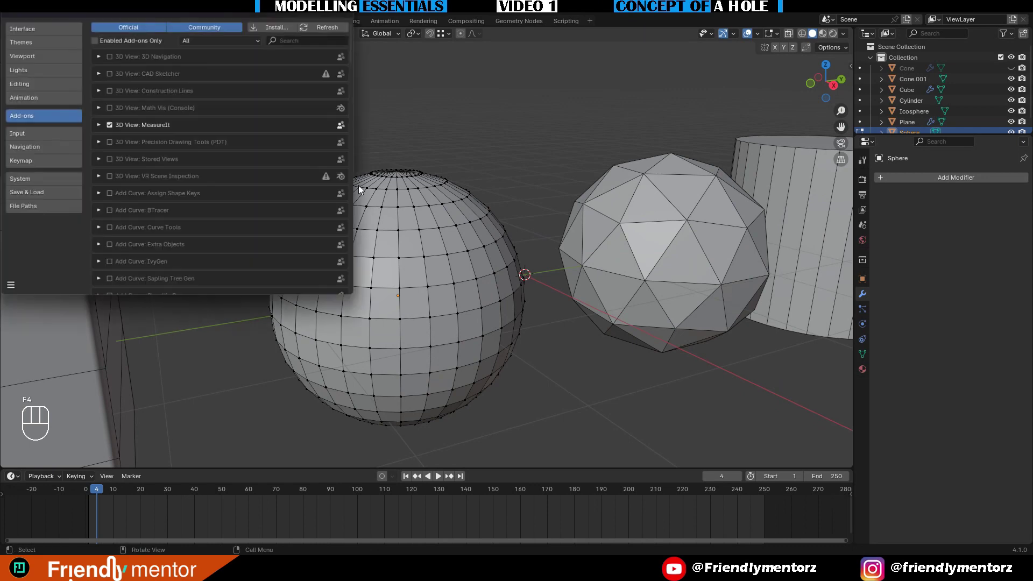
{"action": "type", "text": "loop"}
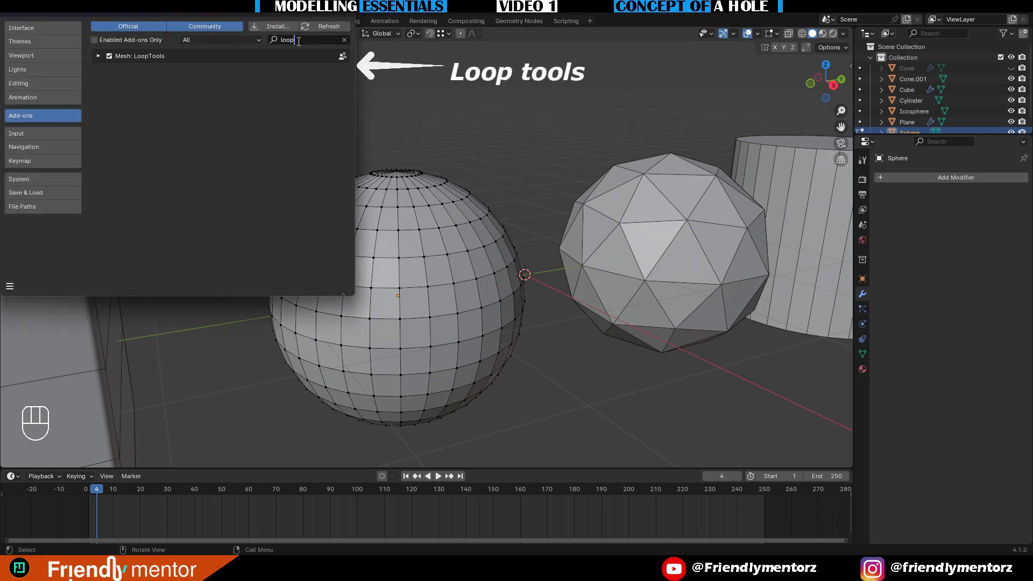
{"action": "left_click", "coordinate": [339, 13]}
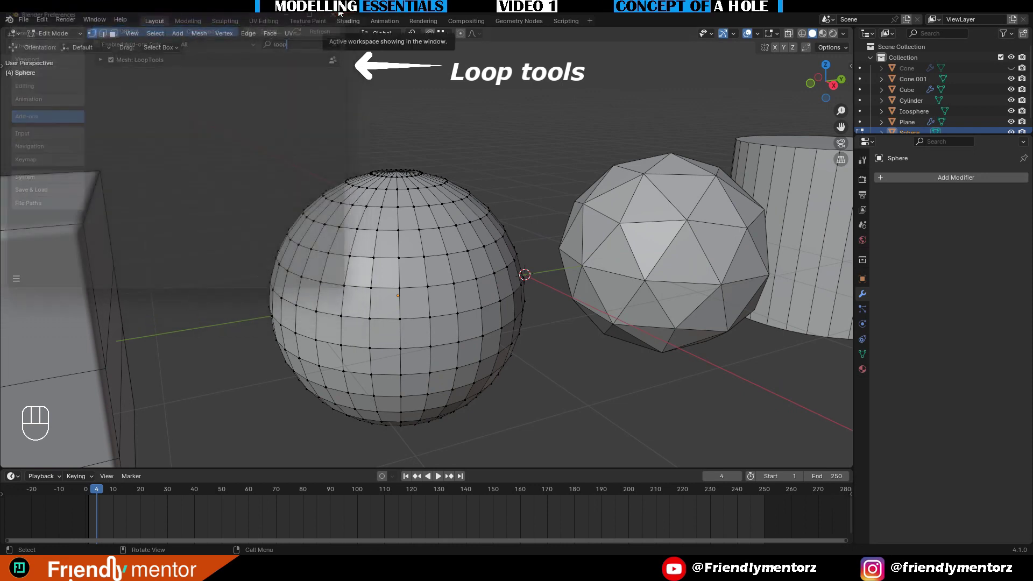
Compare the sphere's object and vertex context menus to locate the LoopTools commands in edit mode
{"action": "key", "text": "Tab"}
{"action": "right_click", "coordinate": [566, 170]}
{"action": "key", "text": "Tab"}
{"action": "right_click", "coordinate": [566, 173]}
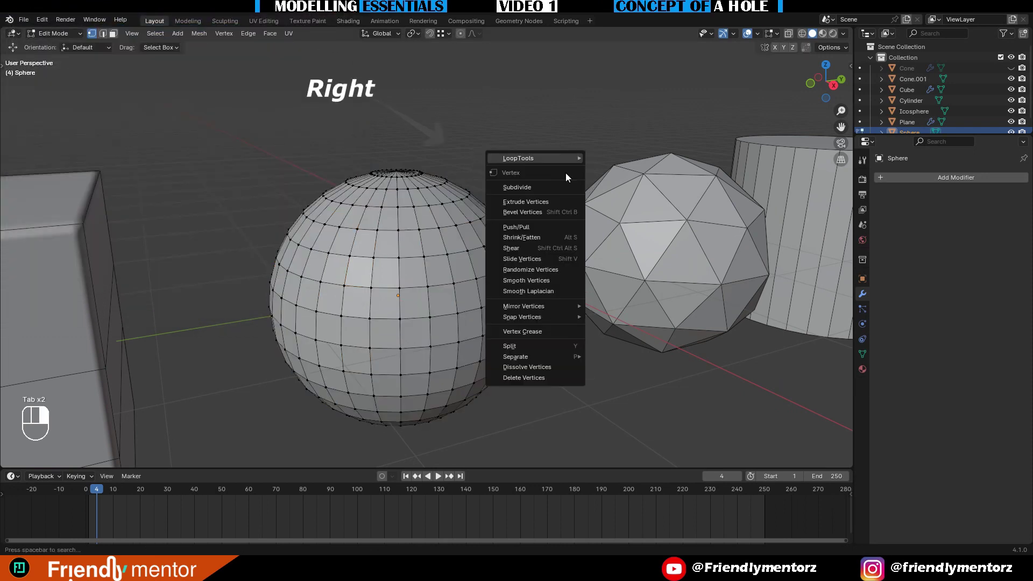
{"action": "mouse_move", "coordinate": [533, 160]}
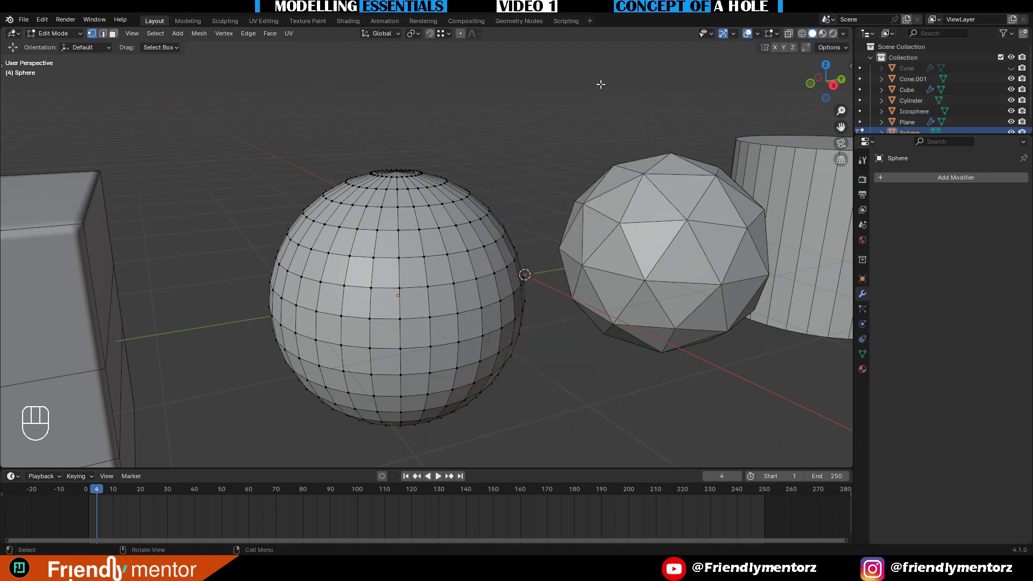
Examine the vertex layout around the holes in the plane and cube, and the face grid of the UV sphere
{"action": "scroll", "coordinate": [530, 286], "scroll_direction": "up", "scroll_amount": 1}
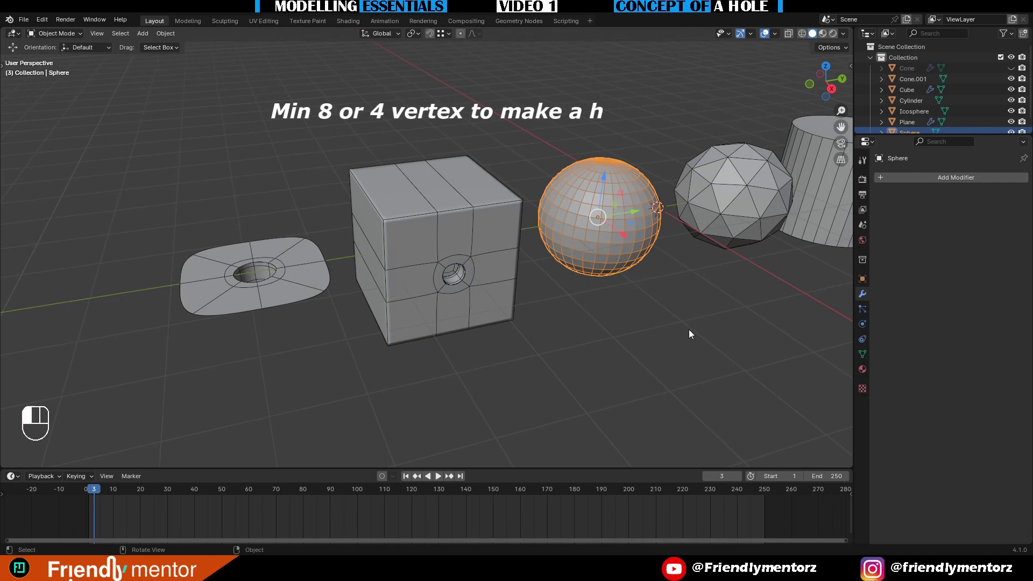
{"action": "left_click_drag", "start_coordinate": [727, 321], "coordinate": [709, 323], "text": "alt"}
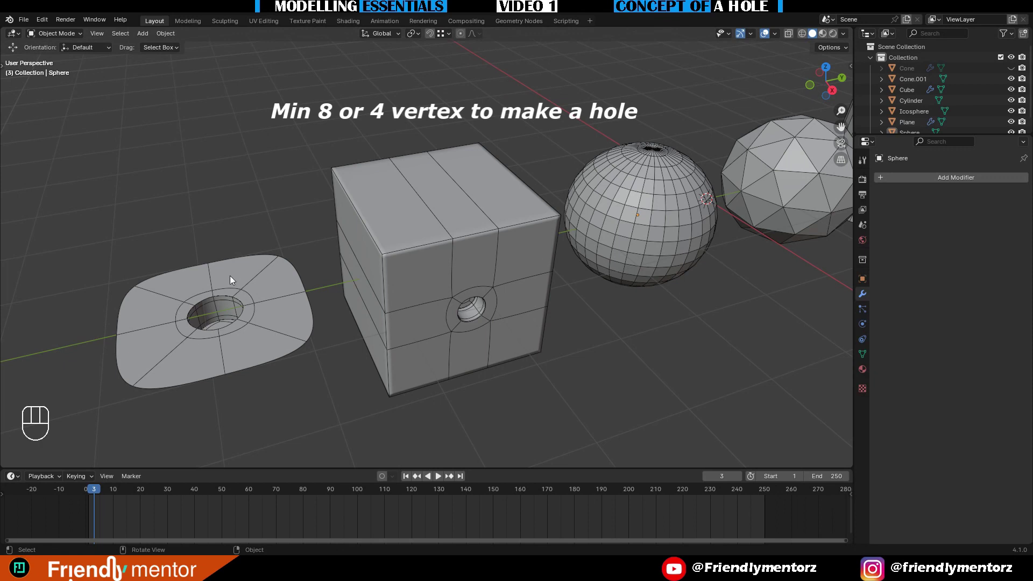
{"action": "middle_click_drag", "start_coordinate": [624, 258], "coordinate": [399, 280], "text": "alt"}
{"action": "scroll", "coordinate": [399, 279], "scroll_direction": "up", "scroll_amount": 1, "text": "alt"}
{"action": "scroll", "coordinate": [401, 279], "scroll_direction": "up", "scroll_amount": 2}
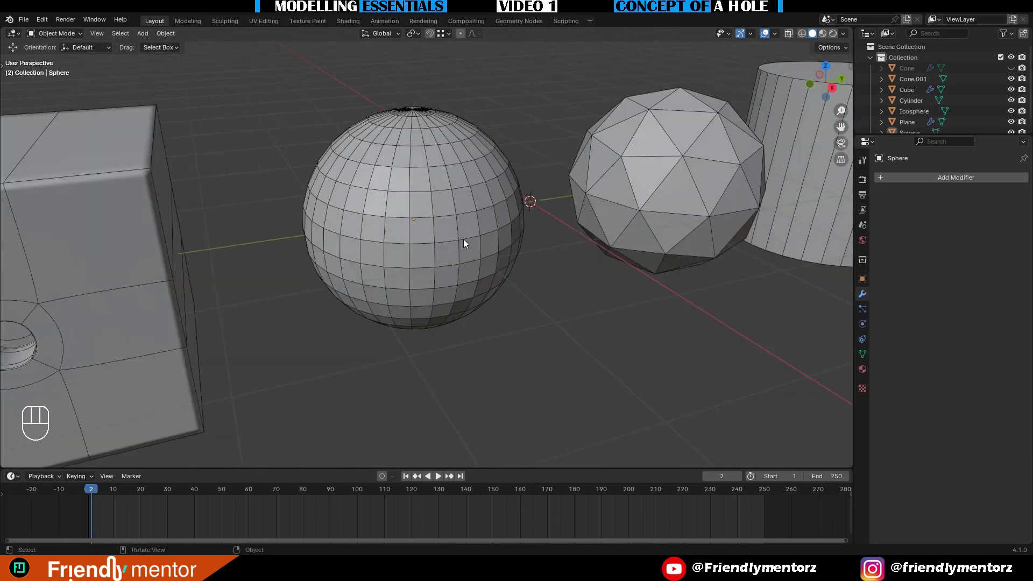
{"action": "scroll", "coordinate": [465, 244], "scroll_direction": "up", "scroll_amount": 6}
{"action": "scroll", "coordinate": [463, 286], "scroll_direction": "down", "scroll_amount": 3}
{"action": "scroll", "coordinate": [459, 276], "scroll_direction": "up", "scroll_amount": 2}
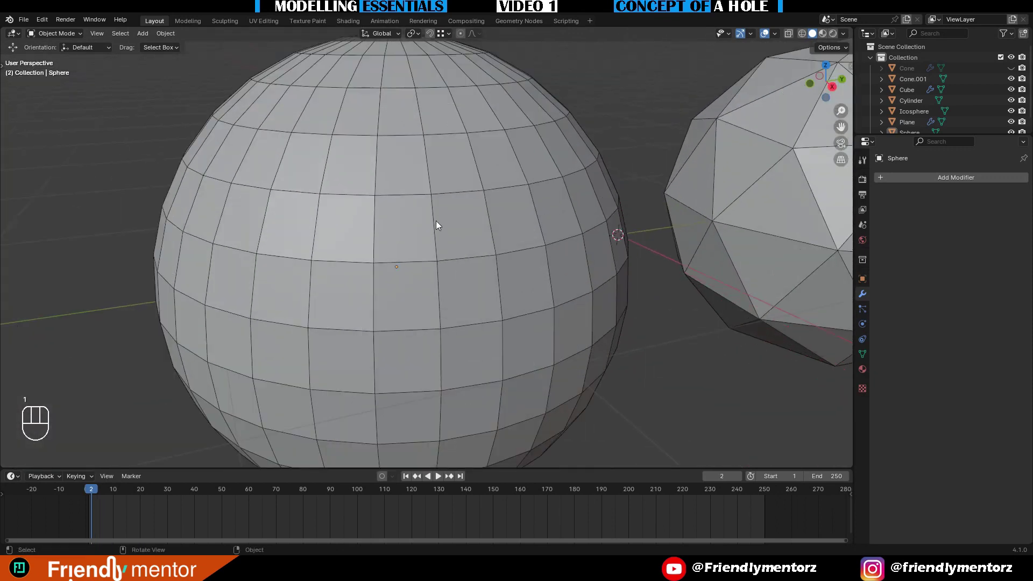
Select a vertex on the front of the UV sphere and expand the selection to its four surrounding faces
{"action": "key", "text": "Tab"}
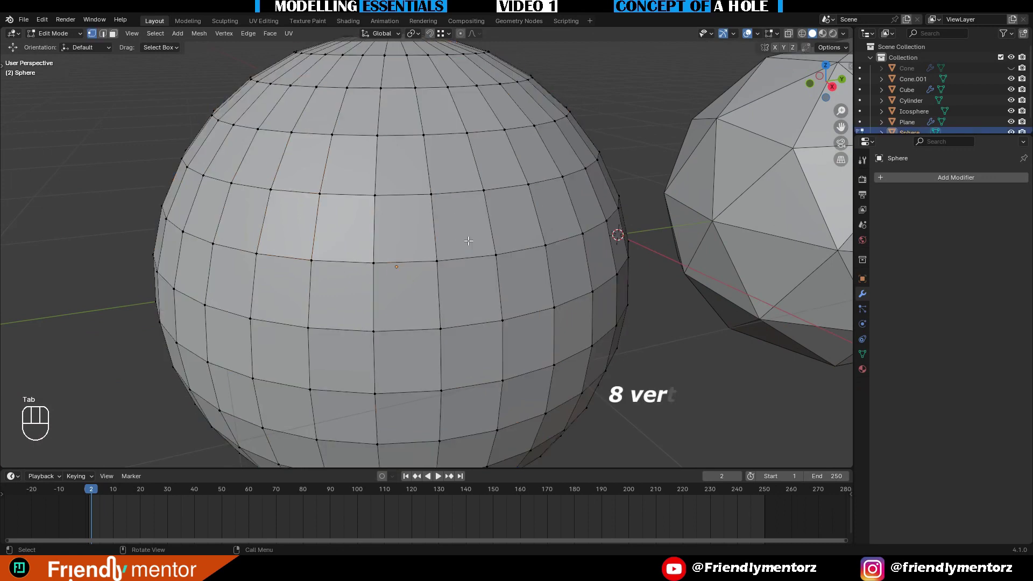
{"action": "scroll", "coordinate": [469, 241], "scroll_direction": "down", "scroll_amount": 2}
{"action": "middle_click_drag", "start_coordinate": [469, 239], "coordinate": [474, 213], "text": "alt"}
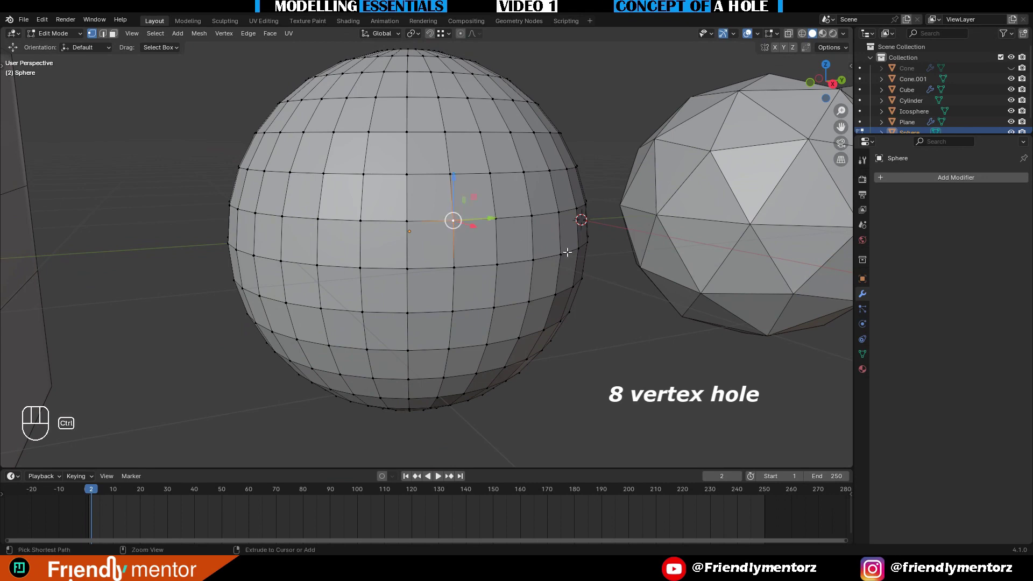
{"action": "key", "text": "ctrl+3"}
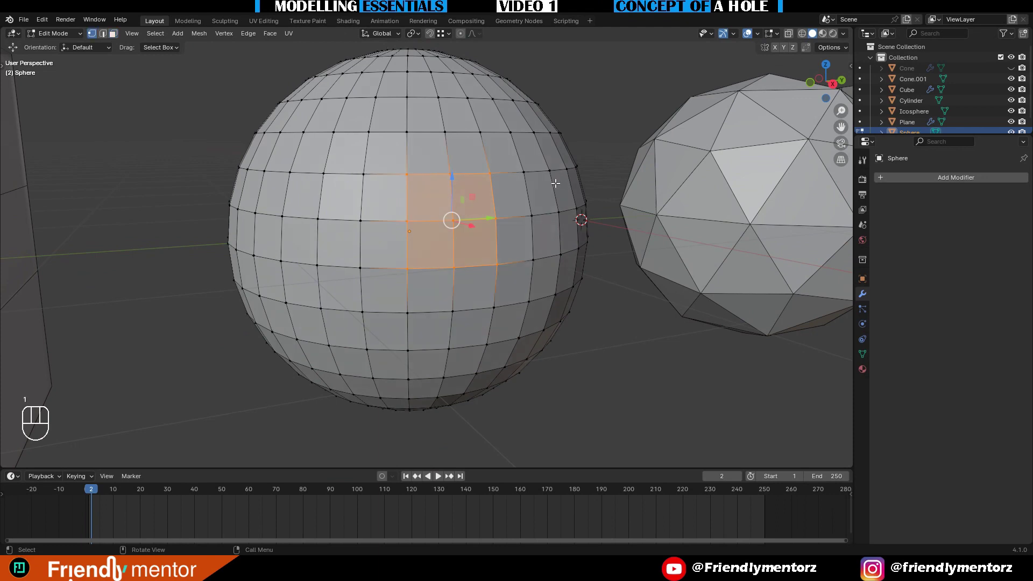
Try to round the four-face patch on the sphere by scaling its four corner vertices to 0.759
{"action": "key", "text": "1"}
{"action": "left_click", "coordinate": [496, 173]}
{"action": "left_click", "coordinate": [406, 174], "text": "shift"}
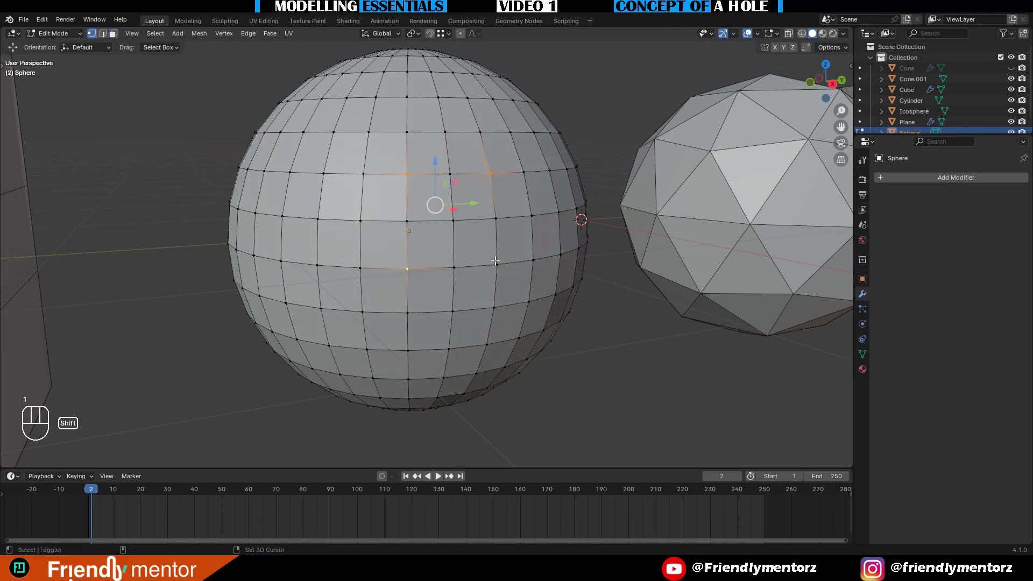
{"action": "key", "text": "s"}
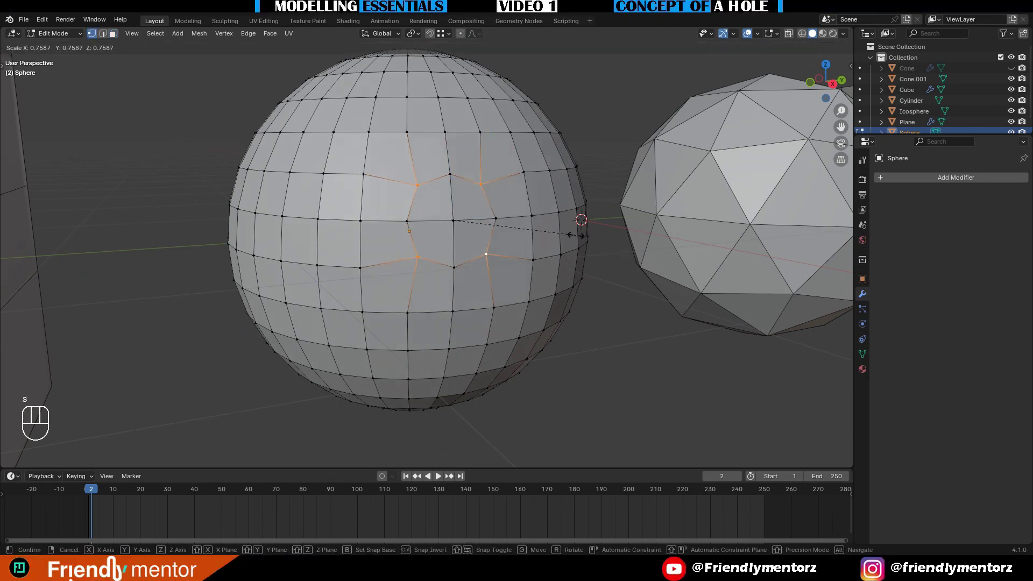
{"action": "left_click", "coordinate": [576, 235]}
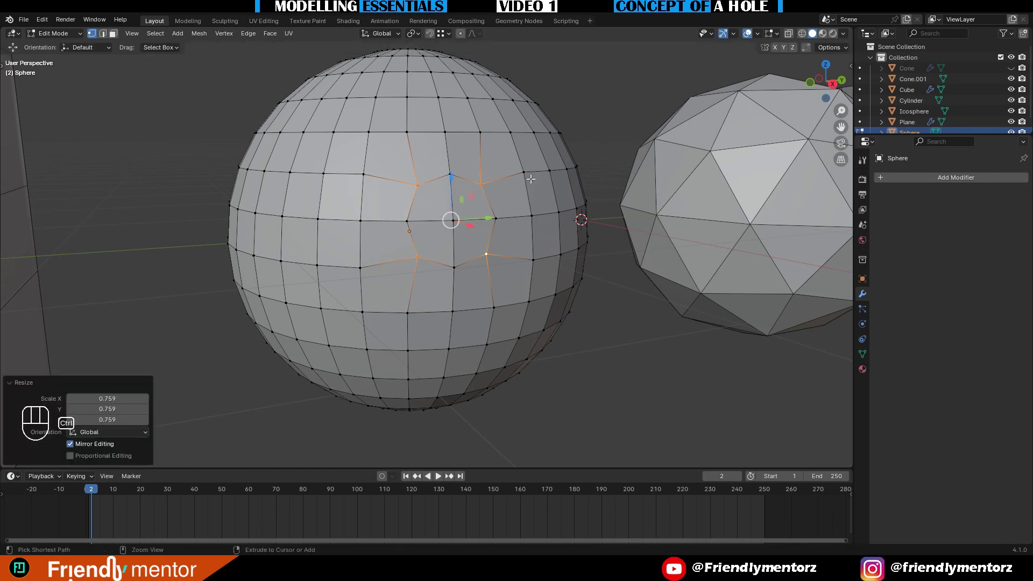
{"action": "key", "text": "ctrl+z"}
{"action": "key", "text": "ctrl+z"}
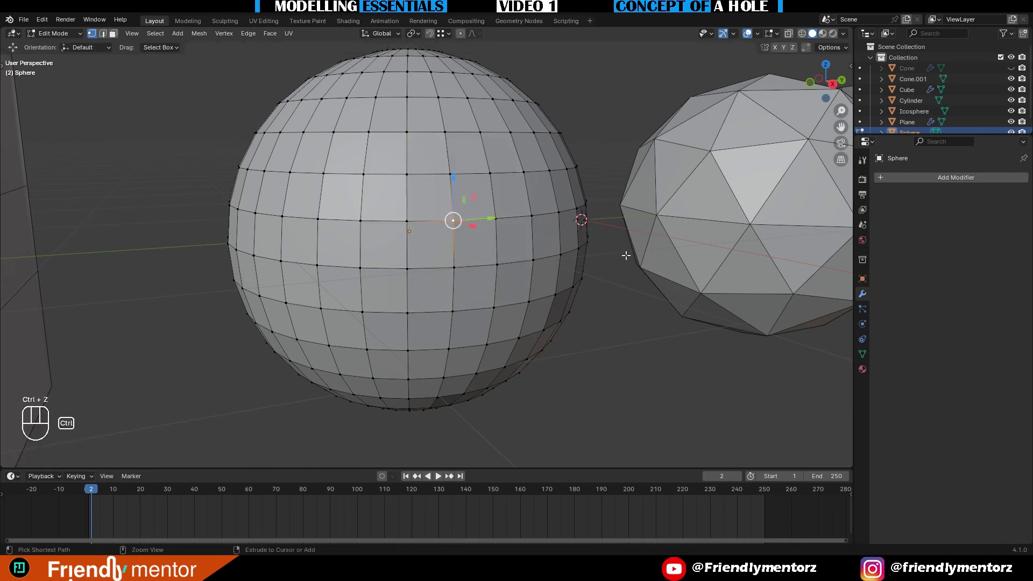
Expand the sphere's selected vertex to its four surrounding faces and reshape them with the LoopTools Circle command
{"action": "key", "text": "ctrl+3"}
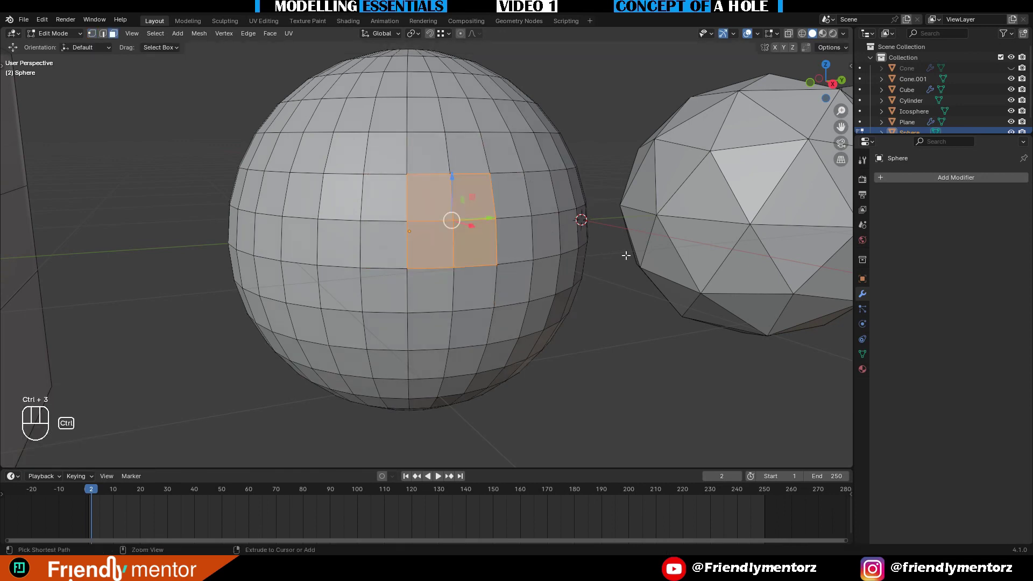
{"action": "right_click", "coordinate": [666, 172]}
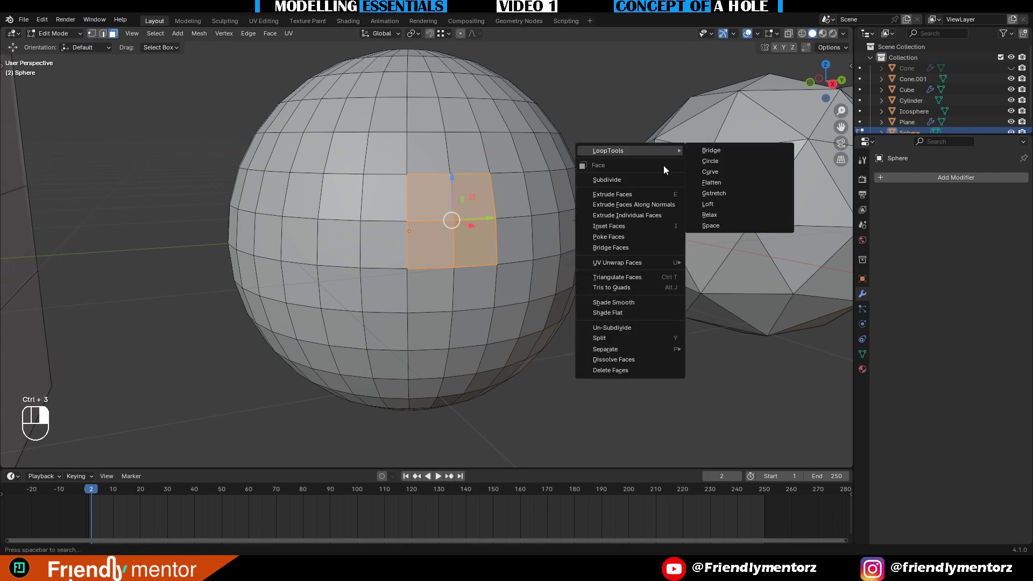
{"action": "left_click", "coordinate": [706, 161]}
{"action": "middle_click_drag", "start_coordinate": [608, 257], "coordinate": [671, 230]}
{"action": "scroll", "coordinate": [570, 272], "scroll_direction": "up", "scroll_amount": 1}
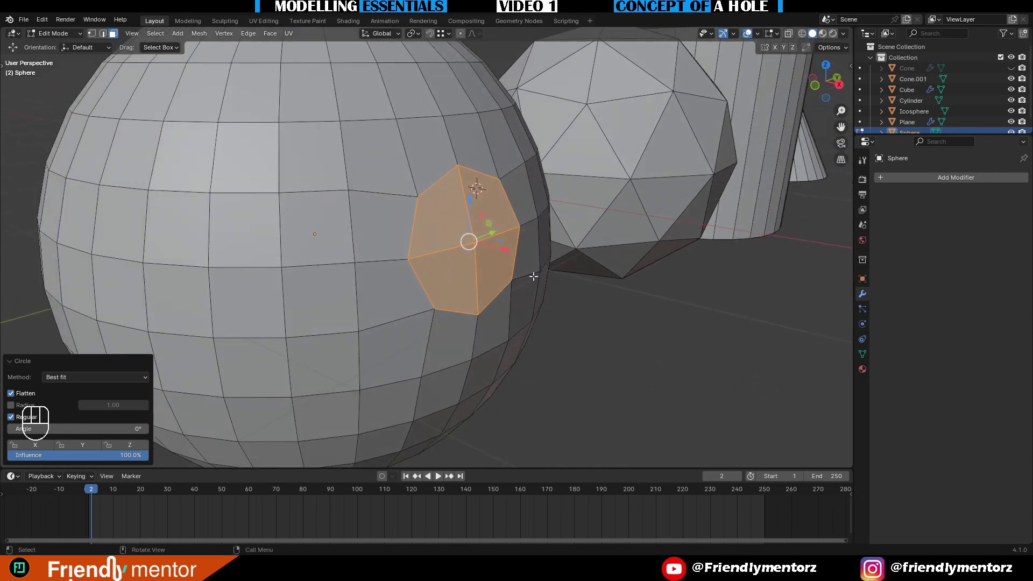
{"action": "left_click", "coordinate": [31, 366]}
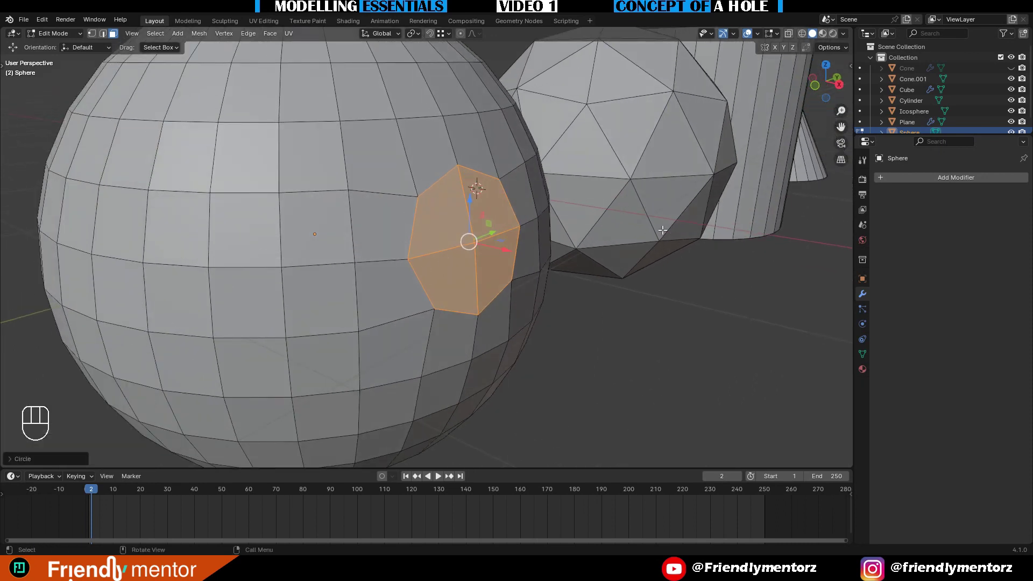
Extrude the circular face patch on the sphere inward along its normals
{"action": "key", "text": "alt+e"}
{"action": "left_click", "coordinate": [709, 231]}
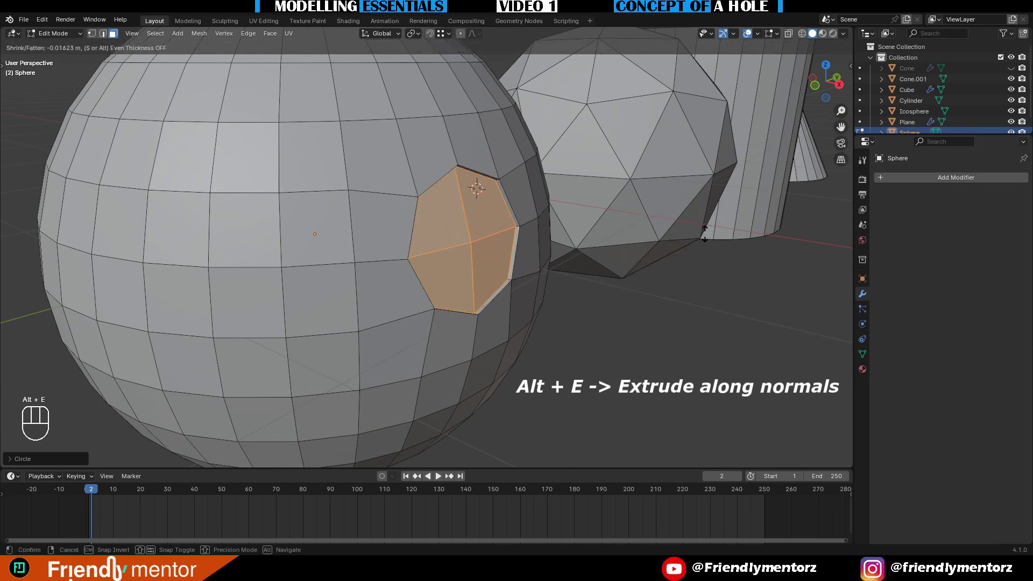
{"action": "left_click", "coordinate": [641, 245]}
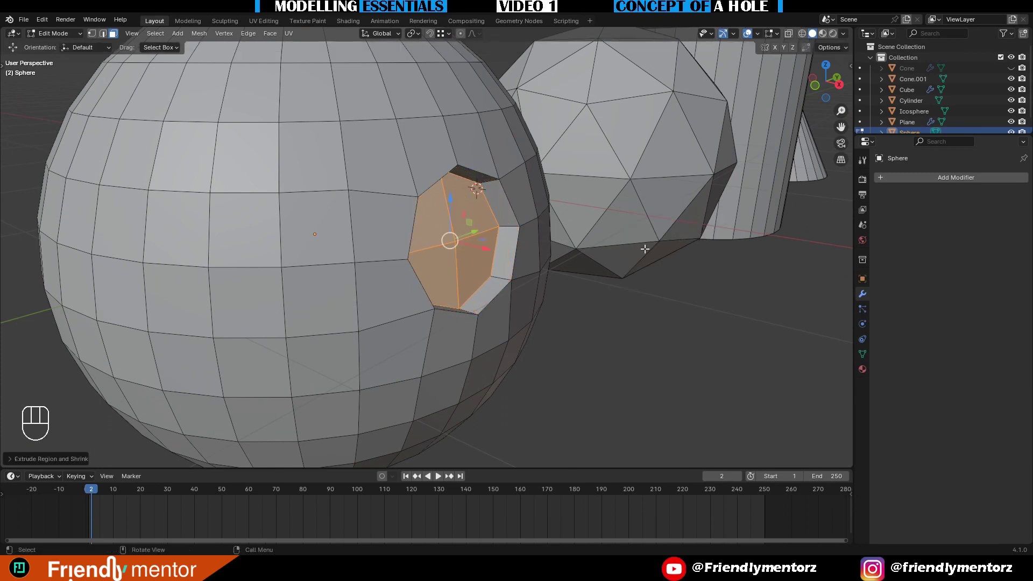
Select all edges of the sphere hole's outer rim by similar length, using a threshold of 0.00010
{"action": "middle_click_drag", "start_coordinate": [640, 245], "coordinate": [468, 219]}
{"action": "key", "text": "2"}
{"action": "left_click", "coordinate": [446, 198]}
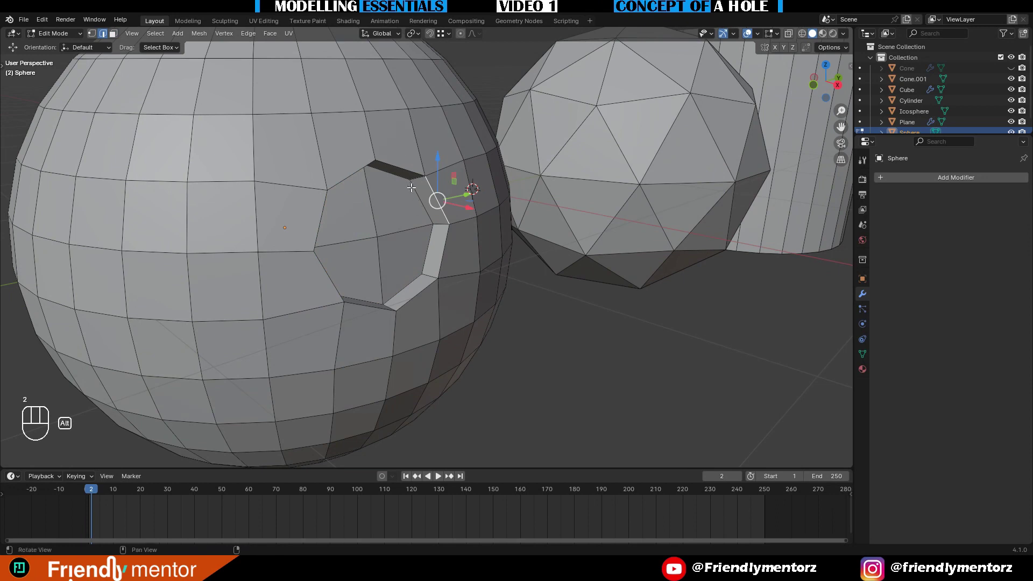
{"action": "middle_click_drag", "start_coordinate": [420, 171], "coordinate": [402, 168]}
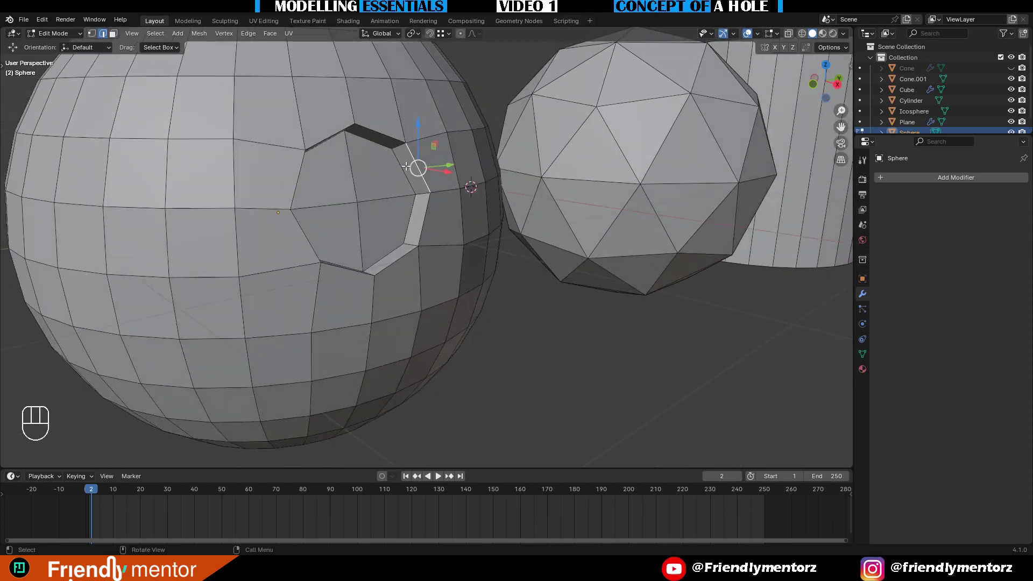
{"action": "left_click", "coordinate": [417, 161]}
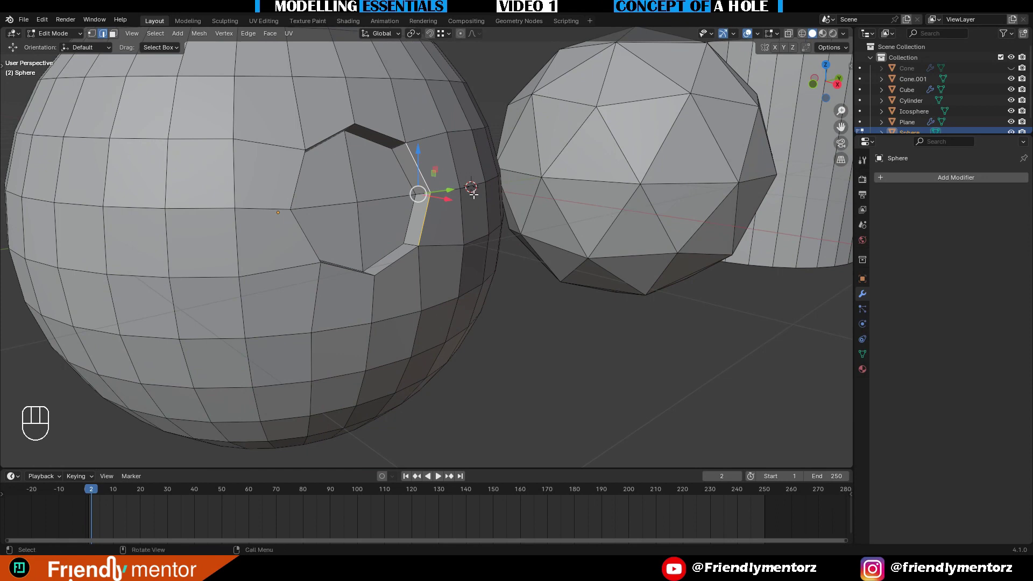
{"action": "key", "text": "shift+g"}
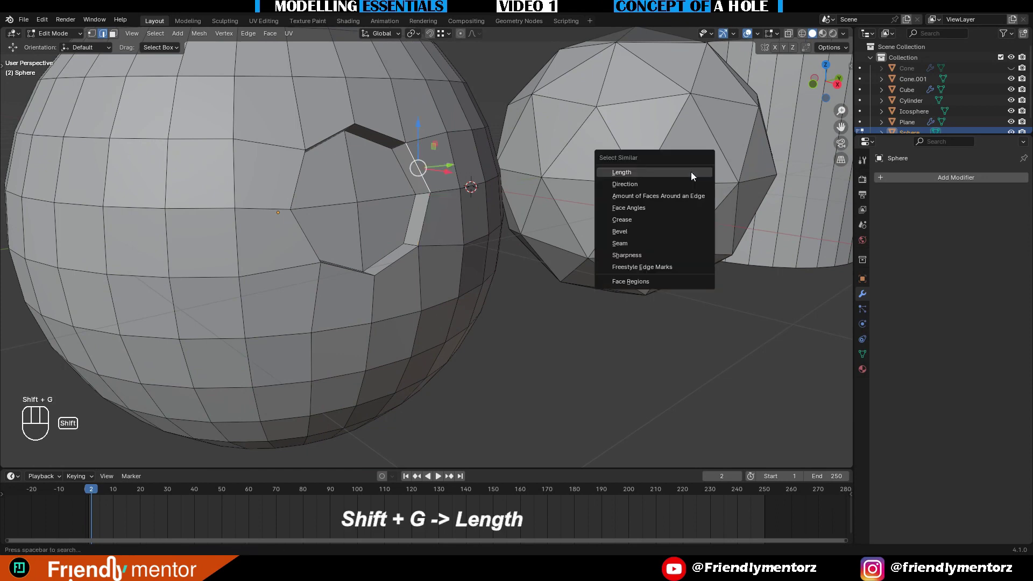
{"action": "left_click", "coordinate": [691, 172]}
{"action": "key", "text": "z"}
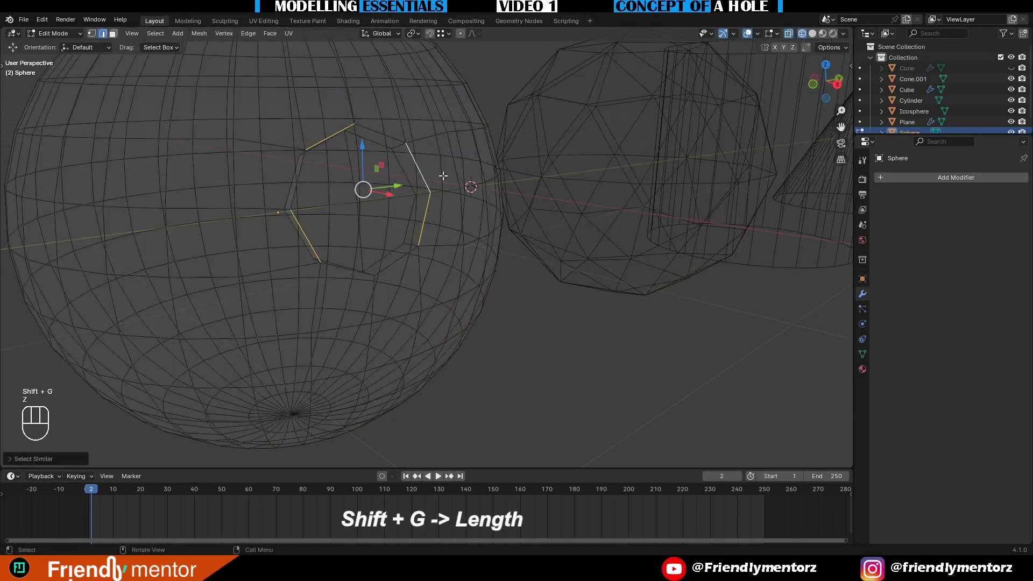
{"action": "left_click", "coordinate": [56, 460]}
{"action": "left_click", "coordinate": [145, 456]}
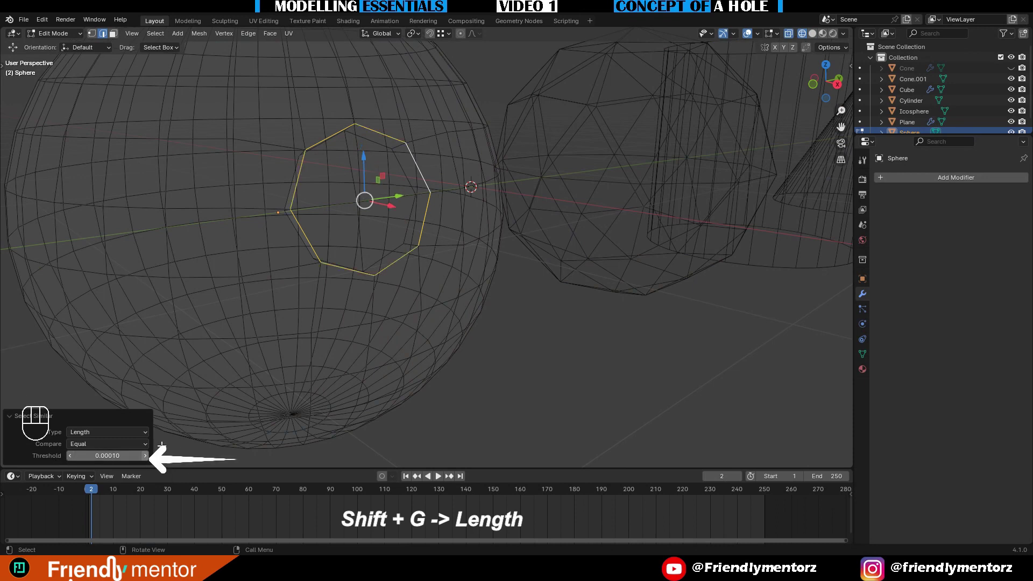
{"action": "key", "text": "z"}
{"action": "key", "text": "z"}
{"action": "key", "text": "z"}
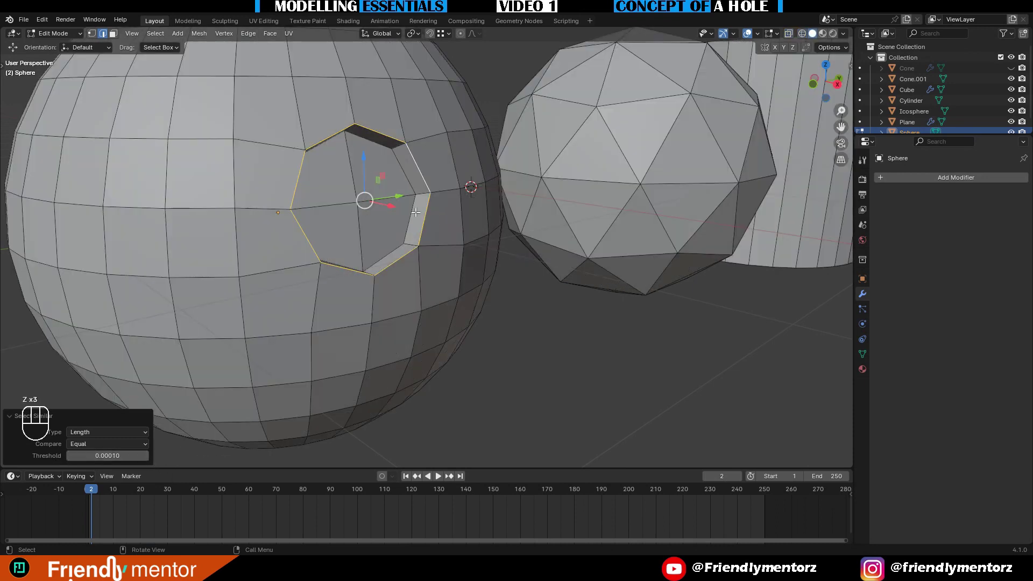
Select one inner and one outer rim edge of the sphere's hole and extend the selection to all edges of similar length
{"action": "left_click", "coordinate": [416, 212]}
{"action": "left_click", "coordinate": [431, 212], "text": "shift"}
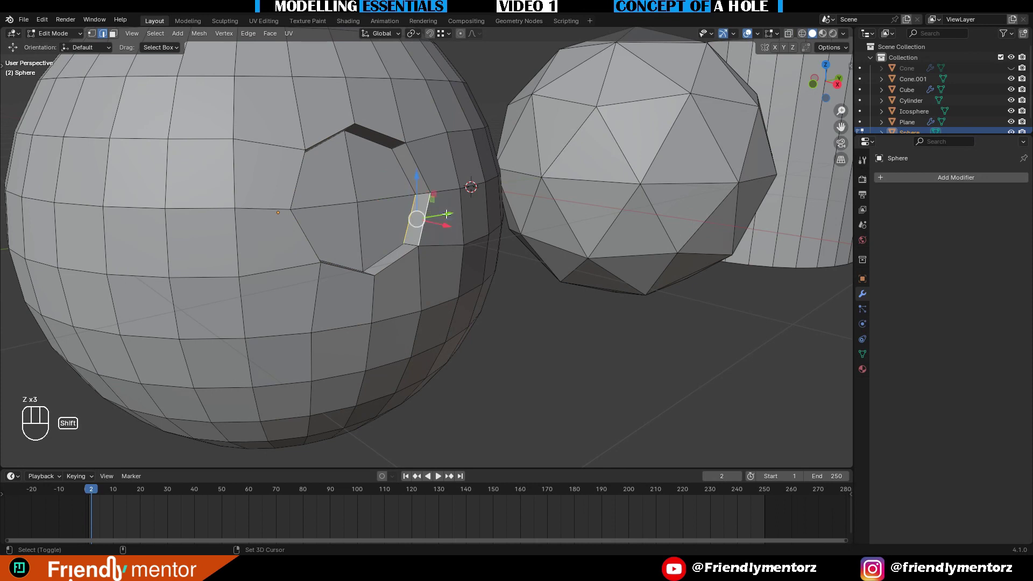
{"action": "key", "text": "shift+g"}
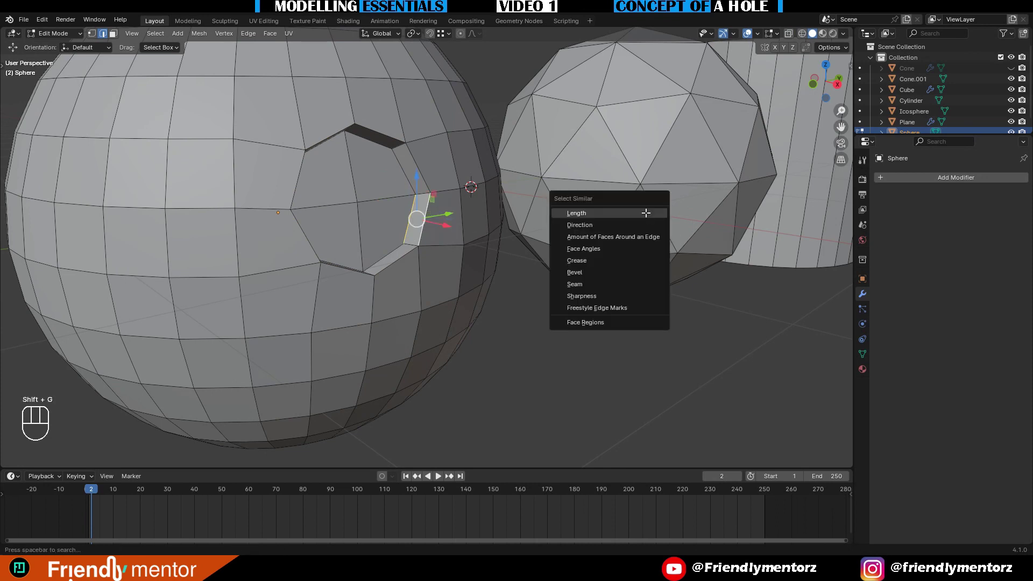
{"action": "left_click", "coordinate": [645, 212]}
{"action": "key", "text": "z"}
{"action": "key", "text": "z"}
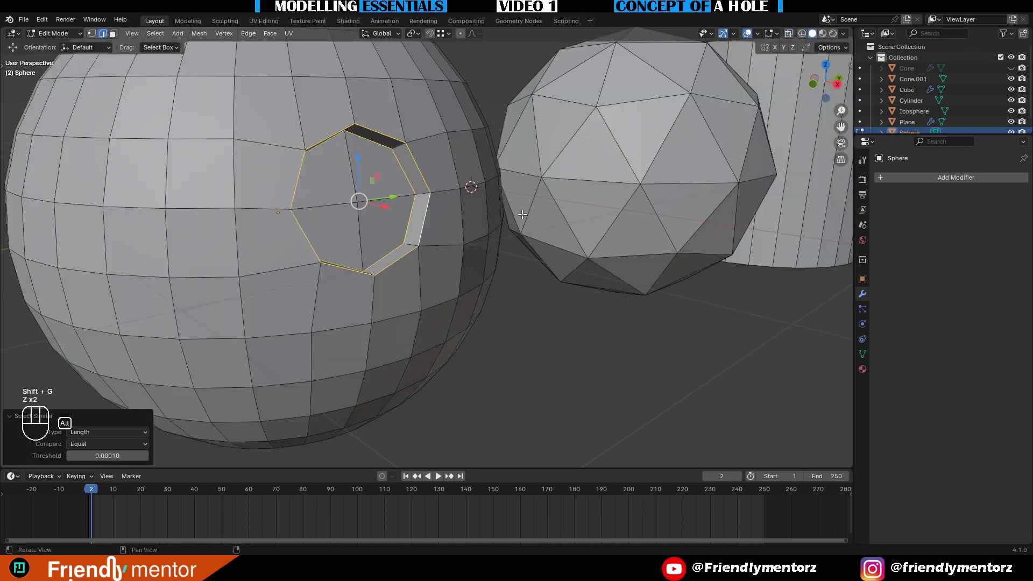
Bevel the inner and outer rim loops of the sphere's hole about 0.009 m wide with 2 segments
{"action": "scroll", "coordinate": [531, 216], "scroll_direction": "up", "scroll_amount": 2}
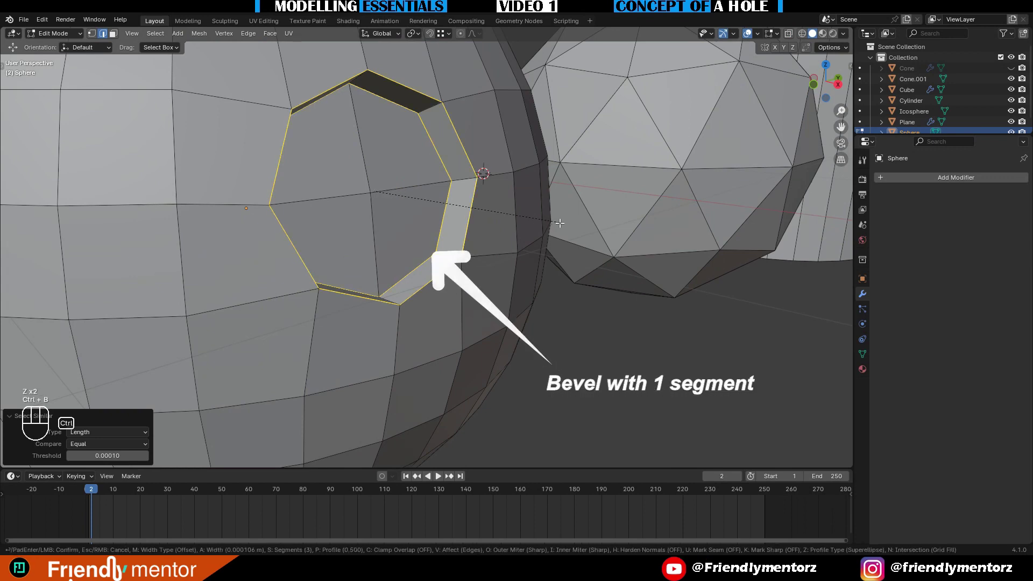
{"action": "key", "text": "ctrl+b"}
{"action": "scroll", "coordinate": [563, 223], "scroll_direction": "down", "scroll_amount": 1}
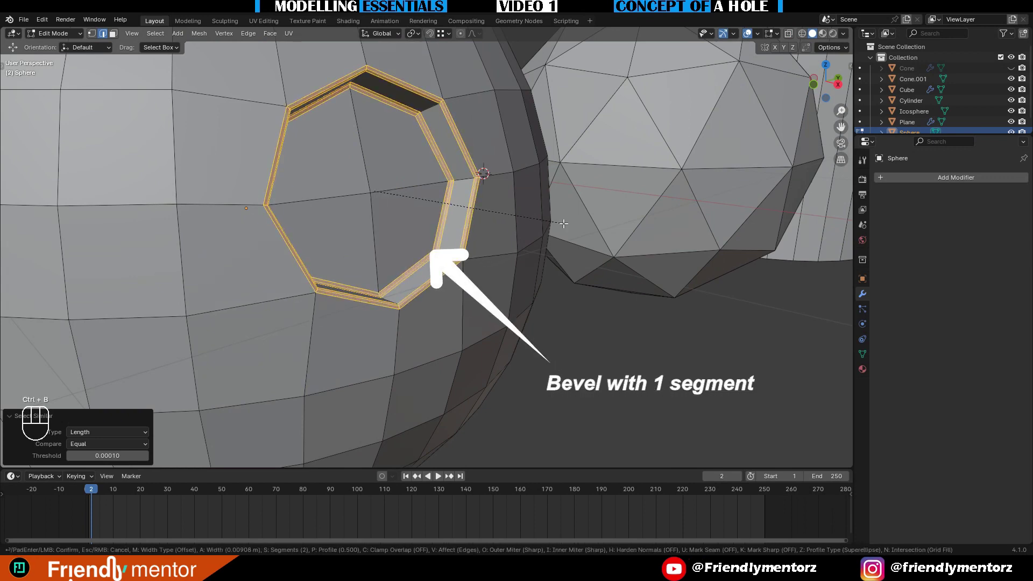
{"action": "scroll", "coordinate": [564, 223], "scroll_direction": "down", "scroll_amount": 1}
{"action": "left_click", "coordinate": [563, 223]}
Return to Object Mode, add a level 3 Subdivision Surface modifier to the sphere, and deselect it
{"action": "key", "text": "Tab"}
{"action": "scroll", "coordinate": [530, 253], "scroll_direction": "down", "scroll_amount": 4}
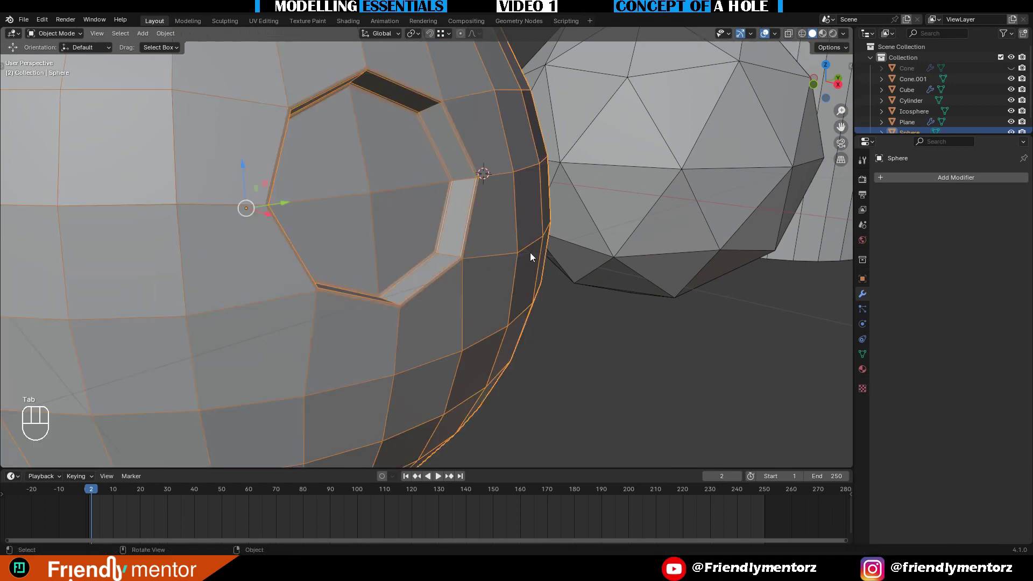
{"action": "key", "text": "ctrl+3"}
{"action": "left_click", "coordinate": [565, 351]}
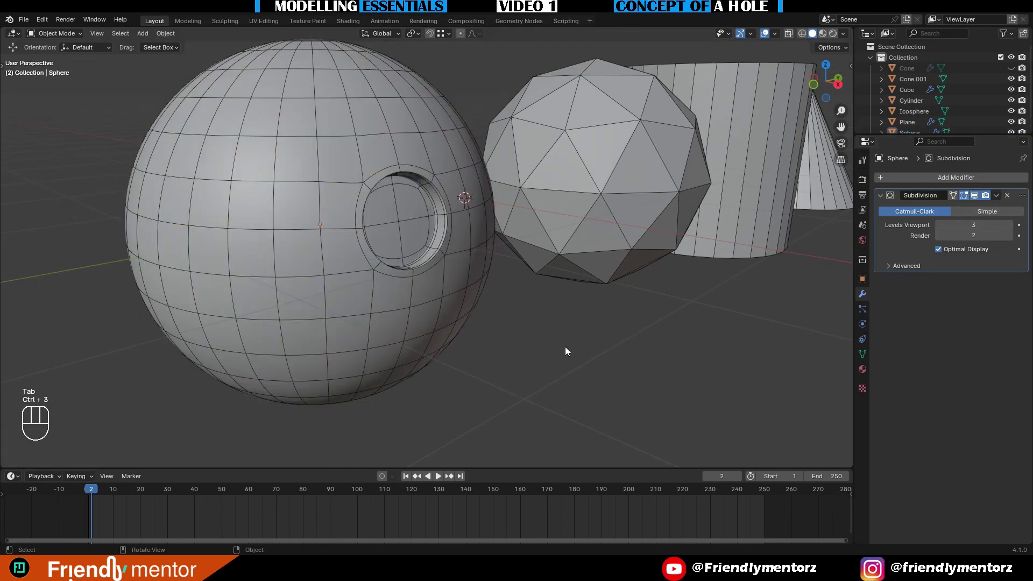
{"action": "scroll", "coordinate": [566, 351], "scroll_direction": "down", "scroll_amount": 2}
{"action": "middle_click_drag", "start_coordinate": [565, 351], "coordinate": [537, 341]}
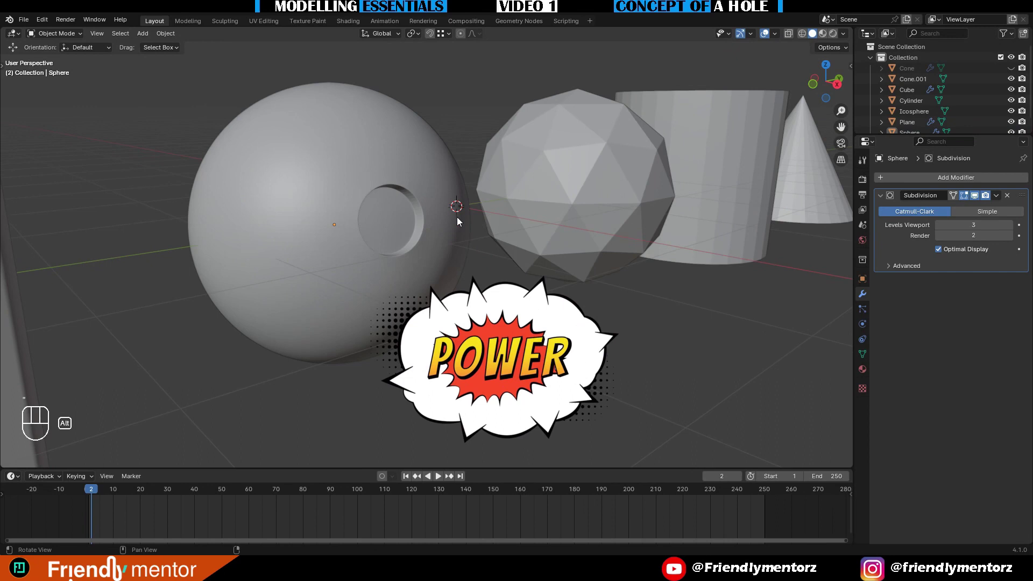
Select the sphere and apply Shade Smooth to it
{"action": "scroll", "coordinate": [453, 218], "scroll_direction": "up", "scroll_amount": 4}
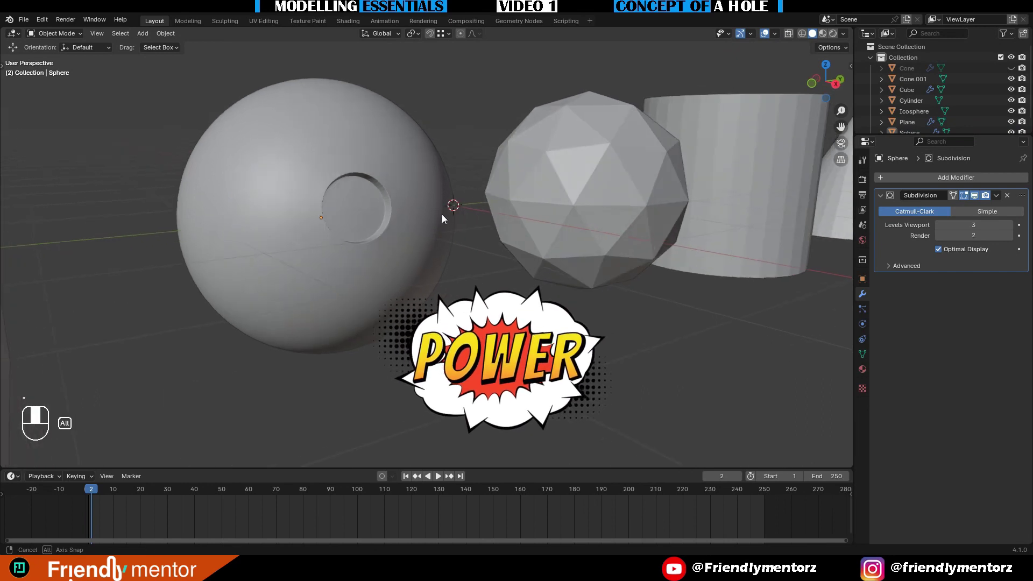
{"action": "left_click", "coordinate": [453, 218]}
{"action": "right_click", "coordinate": [455, 216]}
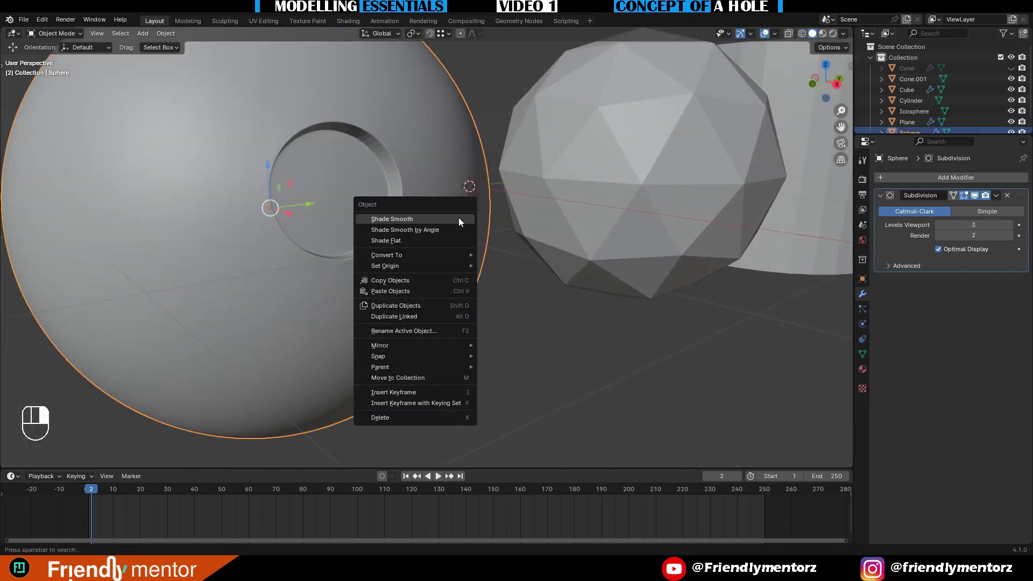
{"action": "left_click", "coordinate": [458, 220]}
Select the cylinder between the icosphere and the cone
{"action": "scroll", "coordinate": [555, 244], "scroll_direction": "down", "scroll_amount": 5}
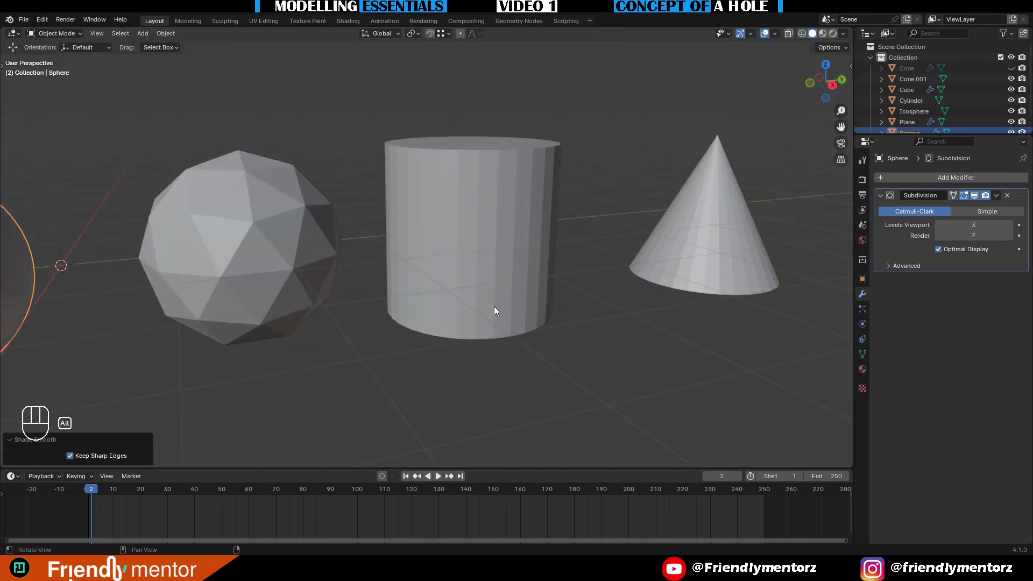
{"action": "scroll", "coordinate": [560, 263], "scroll_direction": "up", "scroll_amount": 5}
{"action": "middle_click_drag", "start_coordinate": [509, 289], "coordinate": [442, 290]}
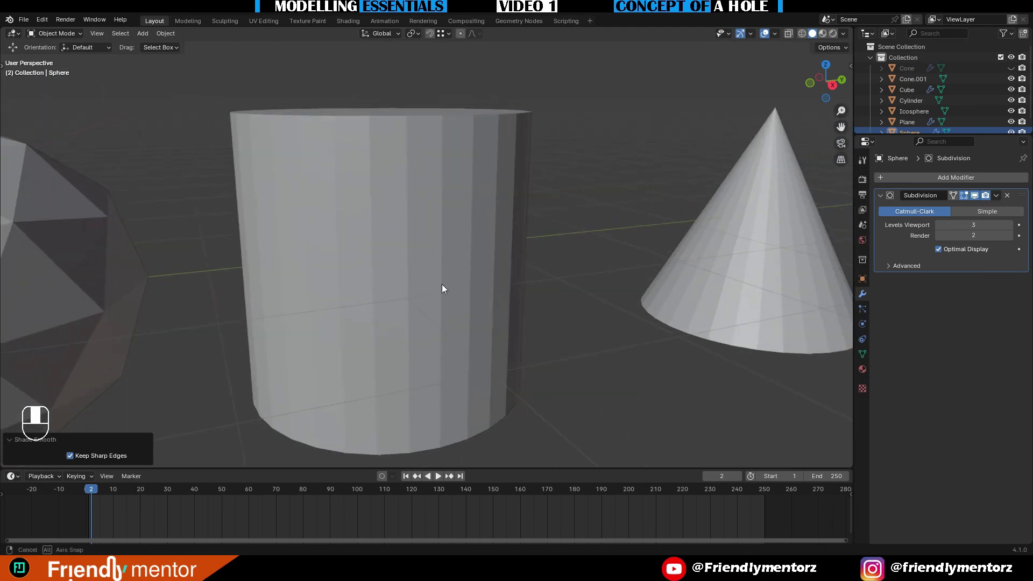
{"action": "scroll", "coordinate": [456, 272], "scroll_direction": "down", "scroll_amount": 1}
{"action": "scroll", "coordinate": [456, 272], "scroll_direction": "up", "scroll_amount": 1}
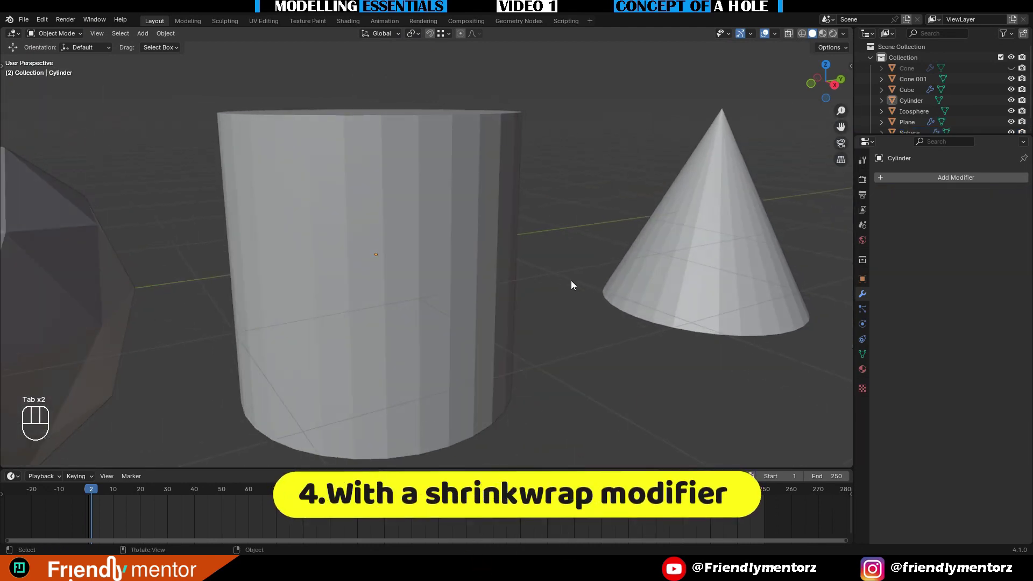
{"action": "scroll", "coordinate": [517, 268], "scroll_direction": "down", "scroll_amount": 1}
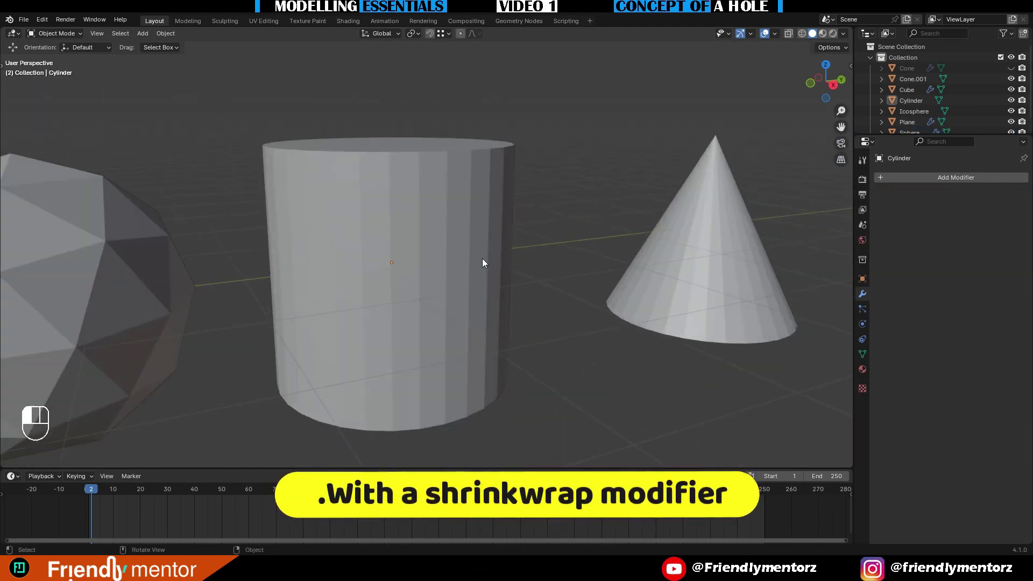
{"action": "left_click", "coordinate": [482, 263]}
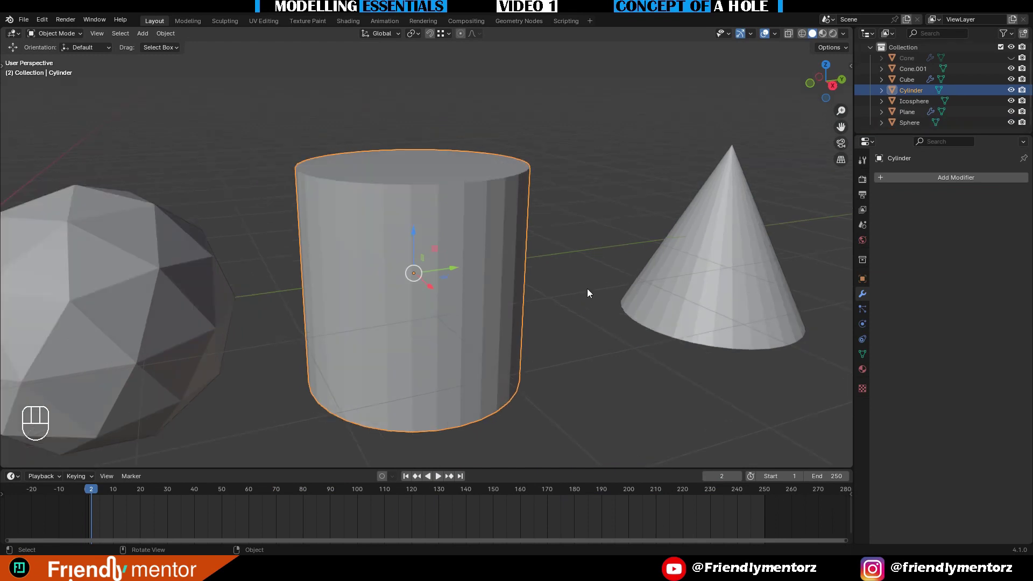
Try a level 2 Subdivision Surface modifier on the cylinder and undo it
{"action": "left_click", "coordinate": [437, 233]}
{"action": "scroll", "coordinate": [501, 231], "scroll_direction": "up", "scroll_amount": 2}
{"action": "middle_click_drag", "start_coordinate": [502, 231], "coordinate": [502, 231]}
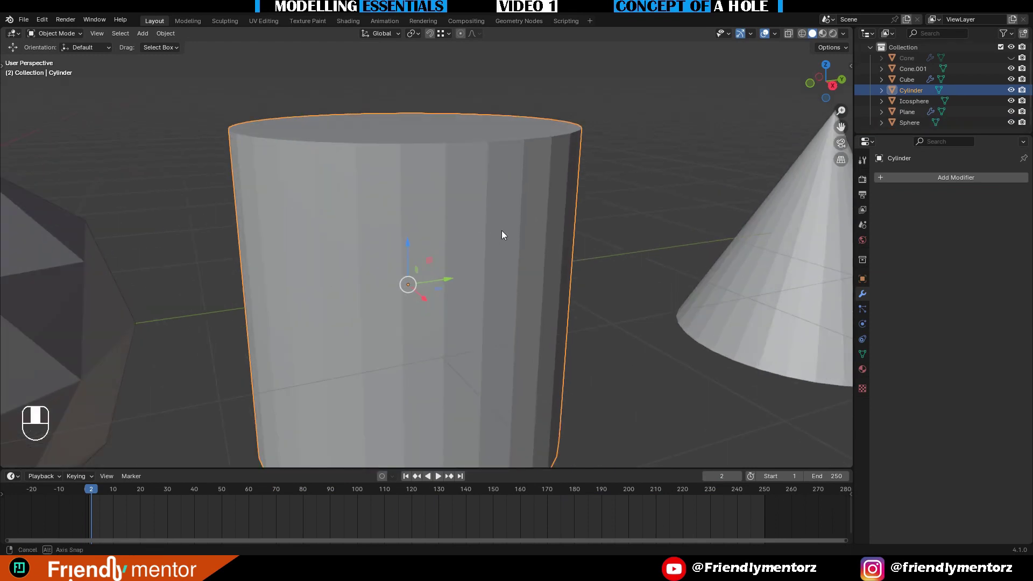
{"action": "scroll", "coordinate": [502, 230], "scroll_direction": "down", "scroll_amount": 3}
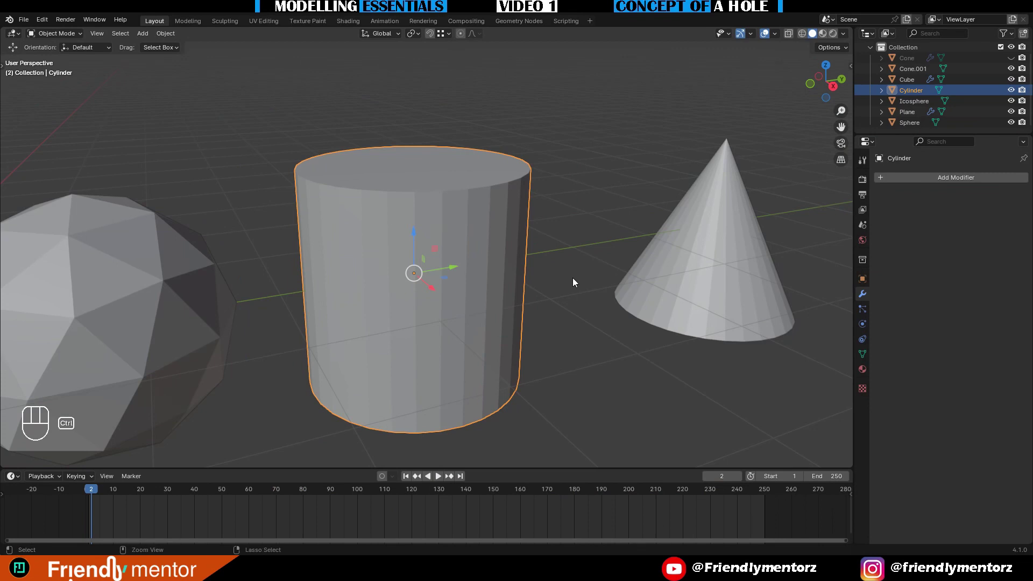
{"action": "key", "text": "ctrl+2"}
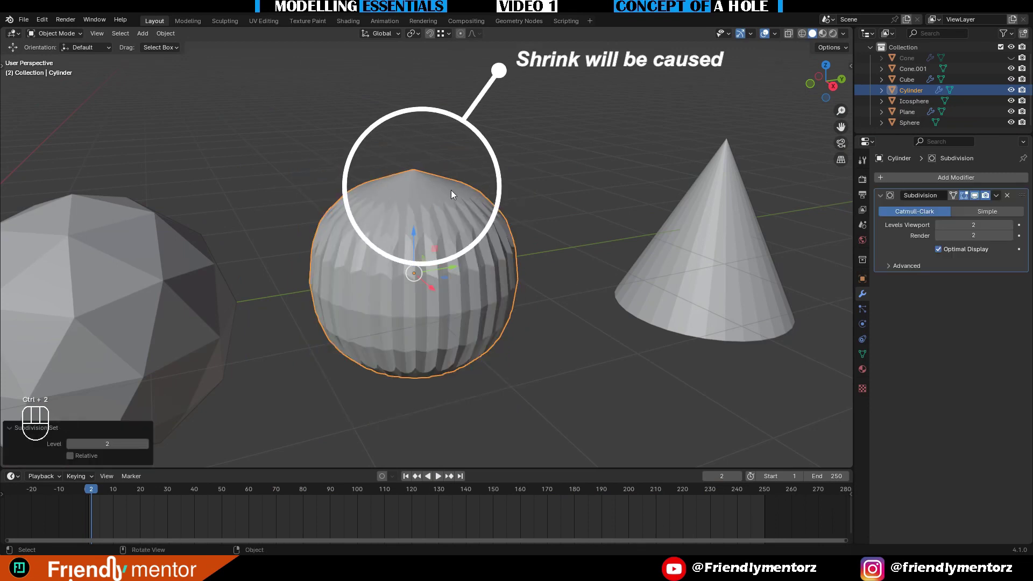
{"action": "key", "text": "ctrl+z"}
Enter Edit Mode on the cylinder and select its top face
{"action": "key", "text": "Tab"}
{"action": "key", "text": "3"}
{"action": "left_click", "coordinate": [472, 181]}
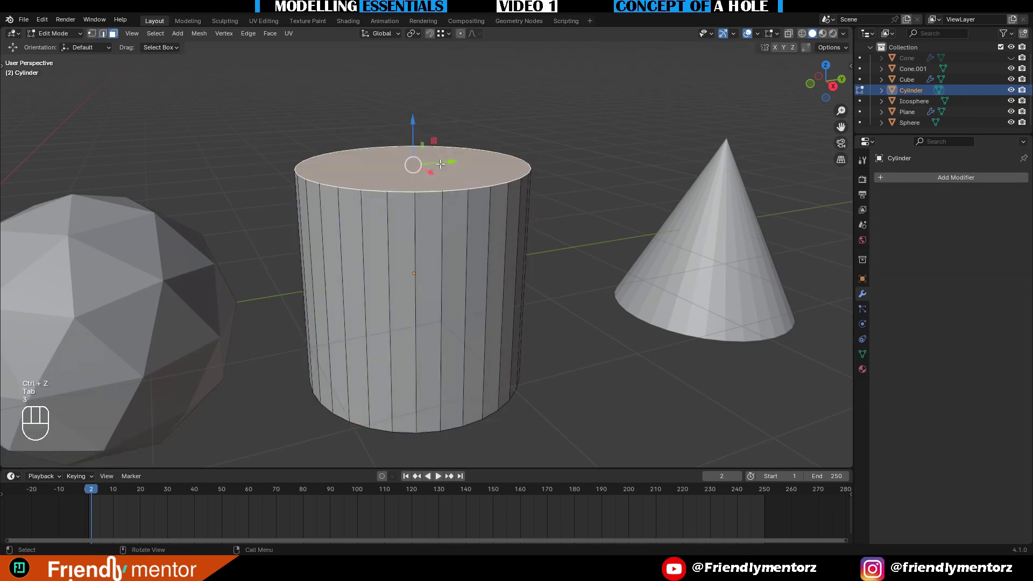
Try deleting the cylinder's top face and undo the deletion
{"action": "middle_click_drag", "start_coordinate": [472, 181], "coordinate": [563, 207]}
{"action": "key", "text": "x"}
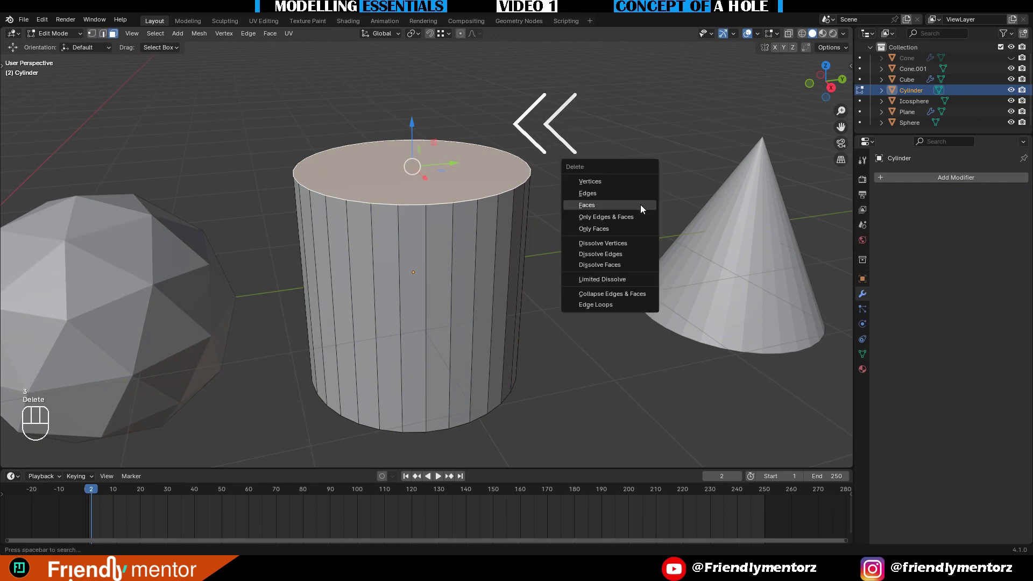
{"action": "left_click", "coordinate": [641, 204]}
{"action": "scroll", "coordinate": [592, 203], "scroll_direction": "up", "scroll_amount": 2}
{"action": "key", "text": "ctrl+z"}
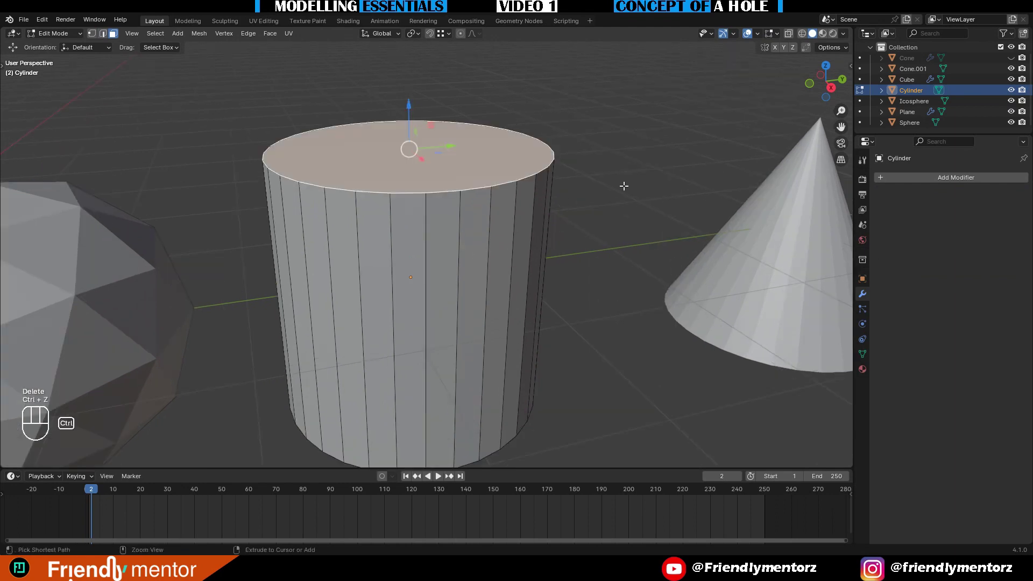
Inset the cylinder's top face about 0.028 m and bevel its outer rim loop about 0.015 m wide with 2 segments
{"action": "key", "text": "i"}
{"action": "left_click", "coordinate": [655, 170]}
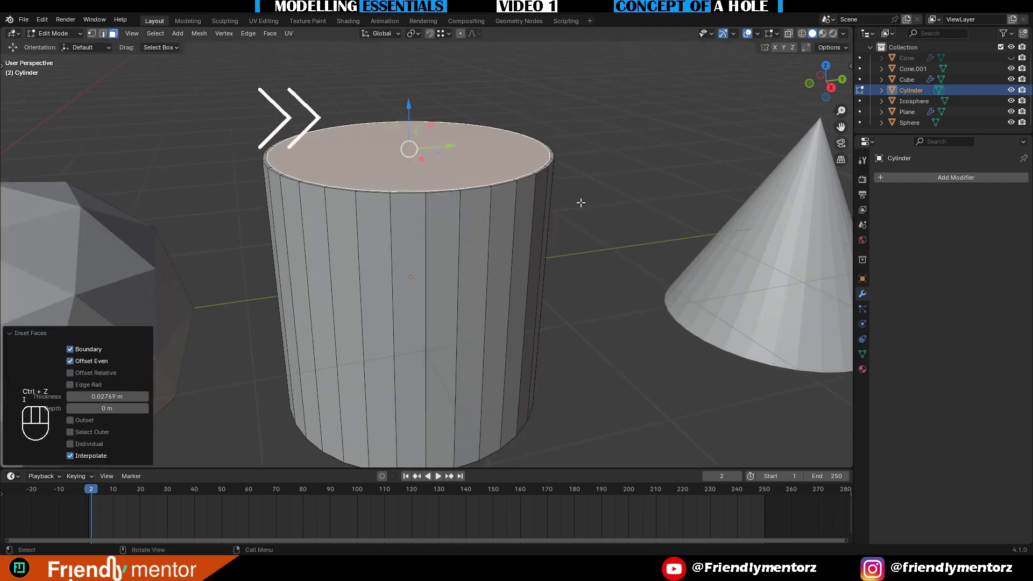
{"action": "middle_click_drag", "start_coordinate": [581, 203], "coordinate": [545, 233]}
{"action": "key", "text": "2"}
{"action": "left_click", "coordinate": [530, 213]}
{"action": "double_click", "coordinate": [531, 213]}
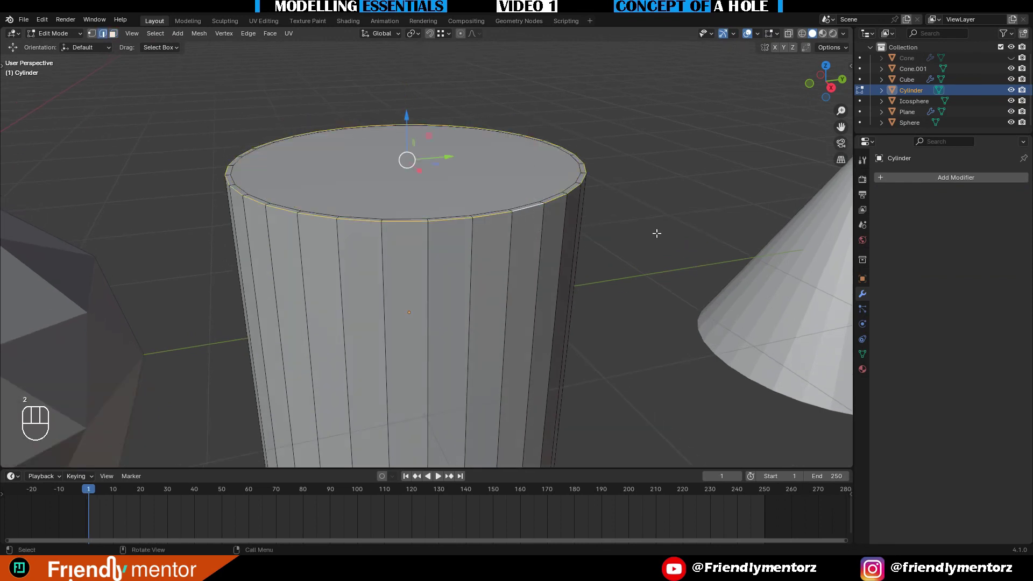
{"action": "scroll", "coordinate": [668, 230], "scroll_direction": "up", "scroll_amount": 1}
{"action": "key", "text": "ctrl+b"}
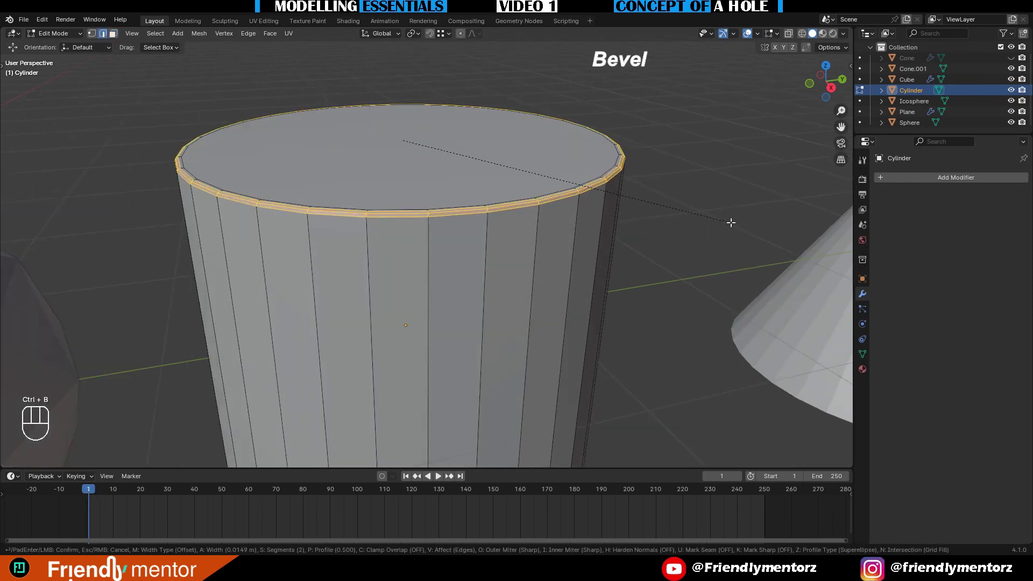
{"action": "left_click", "coordinate": [730, 222]}
Delete the inset face on top of the cylinder
{"action": "key", "text": "3"}
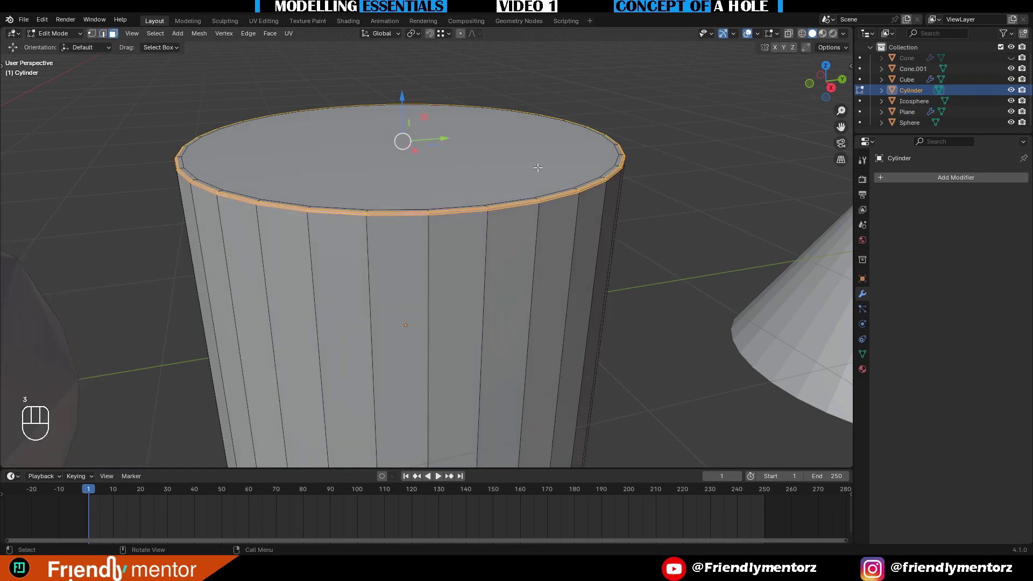
{"action": "left_click", "coordinate": [540, 168]}
{"action": "key", "text": "Delete"}
{"action": "left_click", "coordinate": [722, 147]}
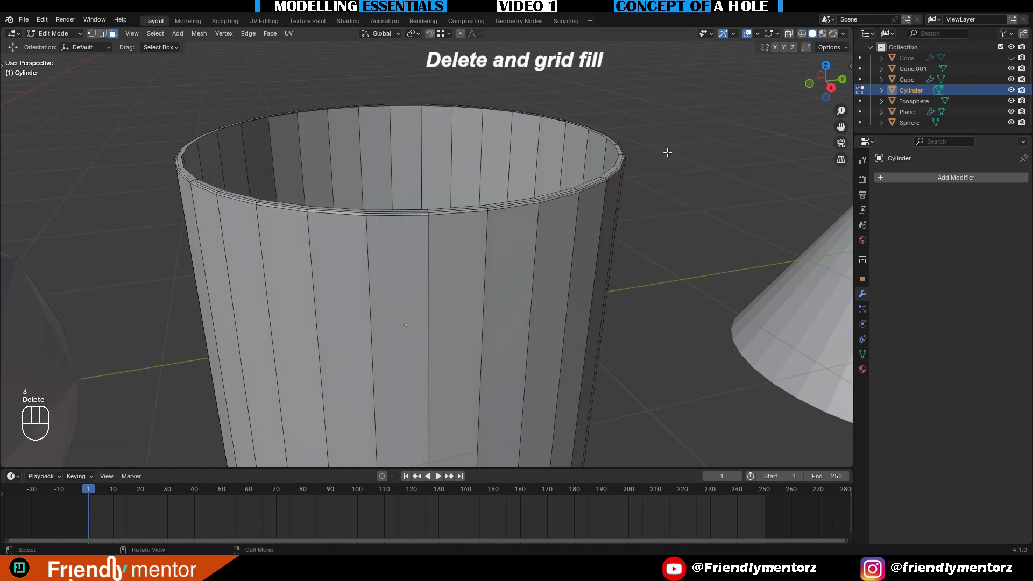
Select the edge loop around the cylinder's open top and close it with Grid Fill at a span of 8
{"action": "key", "text": "2"}
{"action": "left_click", "coordinate": [616, 150], "text": "alt"}
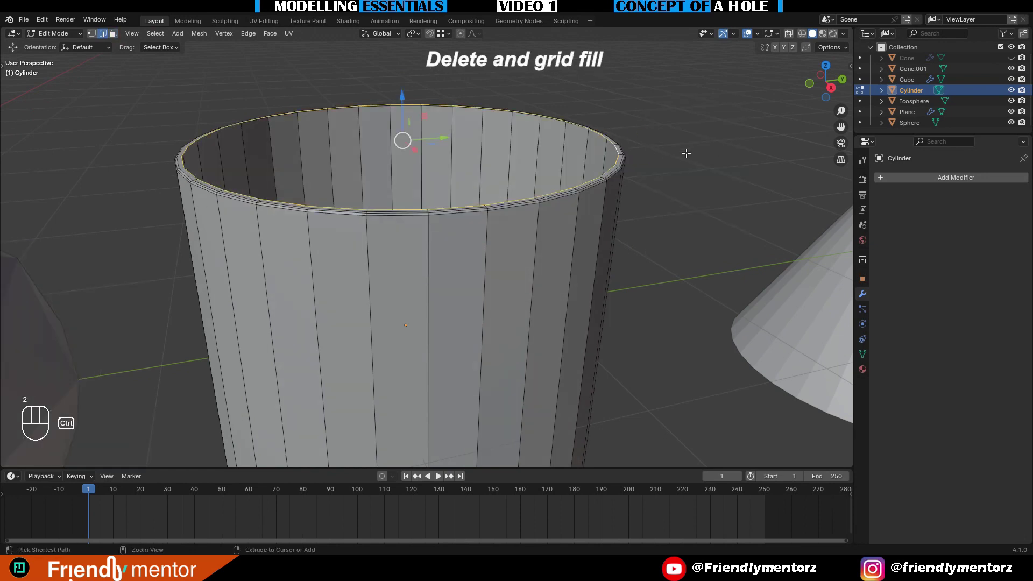
{"action": "key", "text": "ctrl+f"}
{"action": "left_click", "coordinate": [686, 155]}
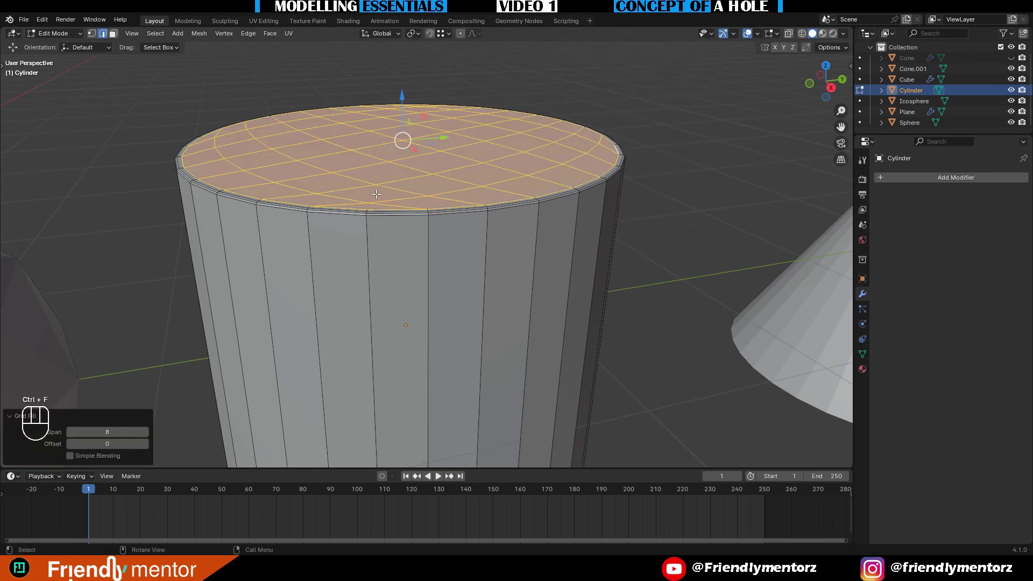
Try a level 3 subdivision on the cylinder and undo it
{"action": "key", "text": "Tab"}
{"action": "key", "text": "ctrl+3"}
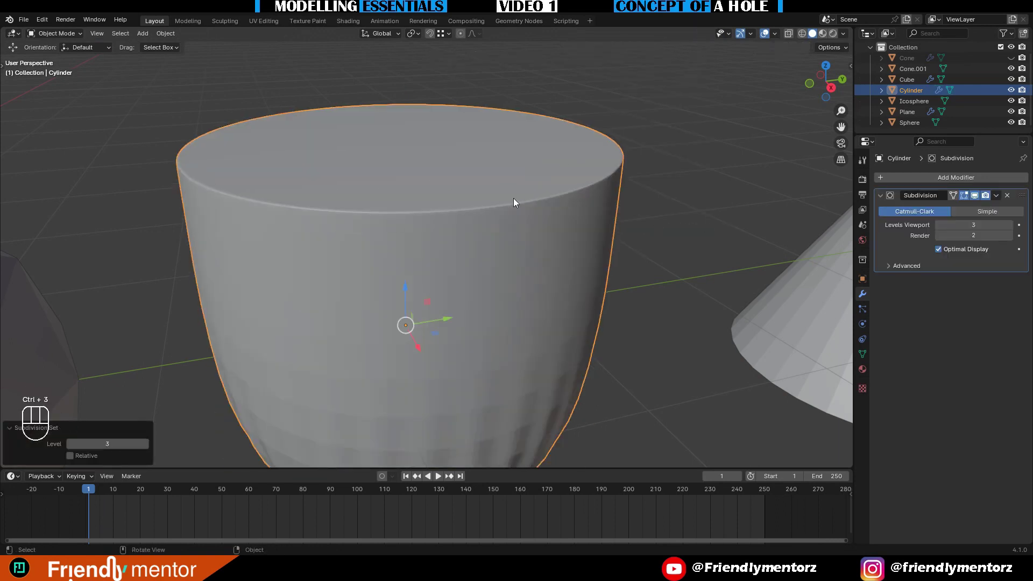
{"action": "scroll", "coordinate": [660, 180], "scroll_direction": "down", "scroll_amount": 2}
{"action": "key", "text": "ctrl+z"}
{"action": "middle_click_drag", "start_coordinate": [423, 263], "coordinate": [421, 244]}
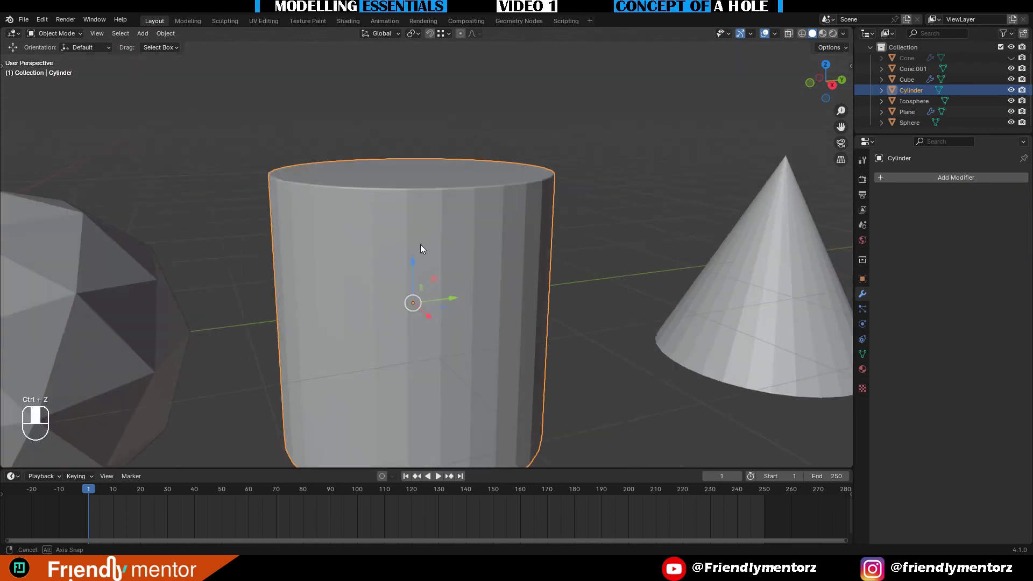
Symmetrize the whole cylinder mesh in the +Z to -Z direction
{"action": "key", "text": "Tab"}
{"action": "scroll", "coordinate": [559, 323], "scroll_direction": "down", "scroll_amount": 2}
{"action": "middle_click_drag", "start_coordinate": [563, 332], "coordinate": [565, 349]}
{"action": "key", "text": "a"}
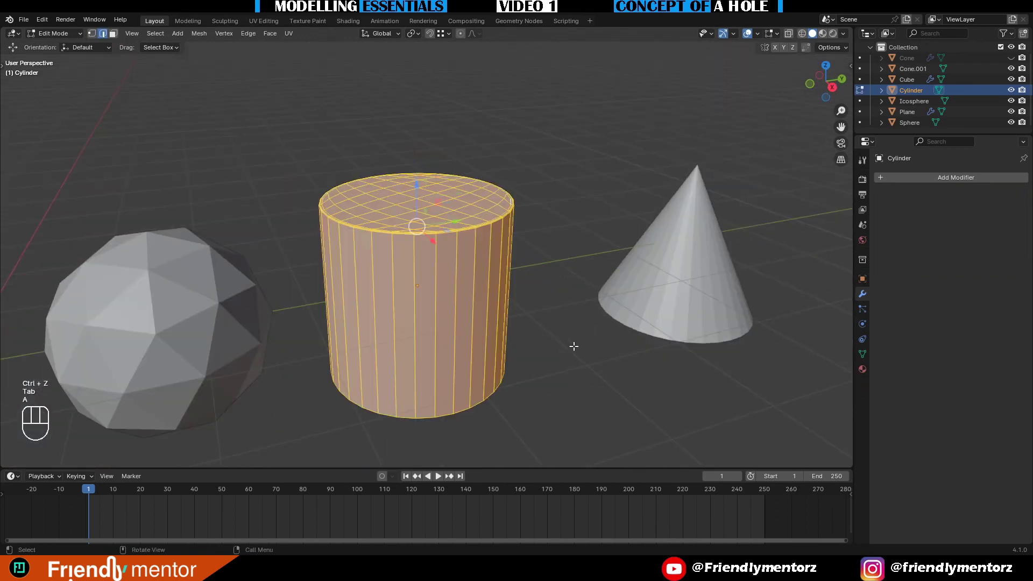
{"action": "left_click", "coordinate": [199, 34]}
{"action": "left_click", "coordinate": [256, 188]}
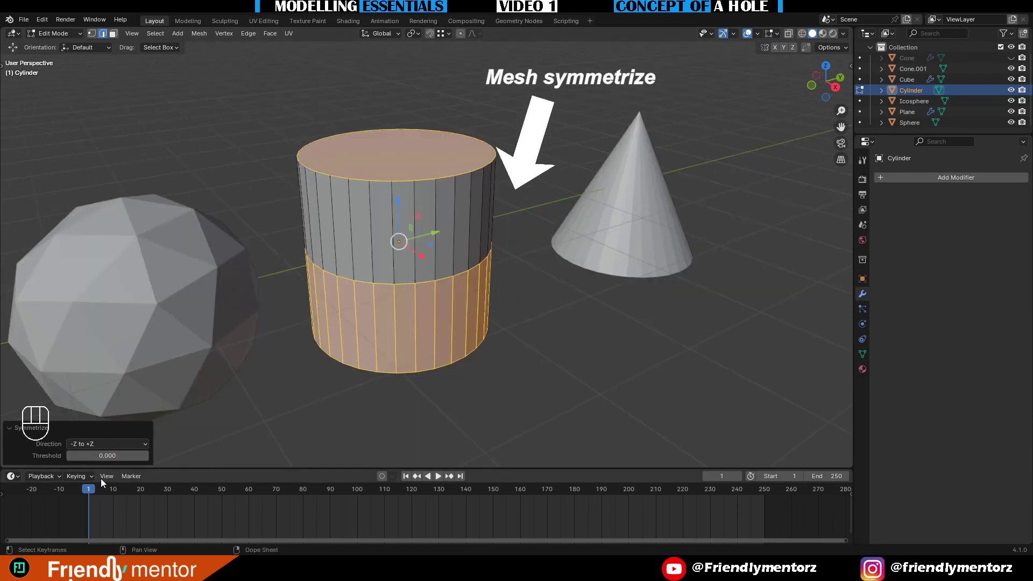
{"action": "left_click", "coordinate": [107, 444]}
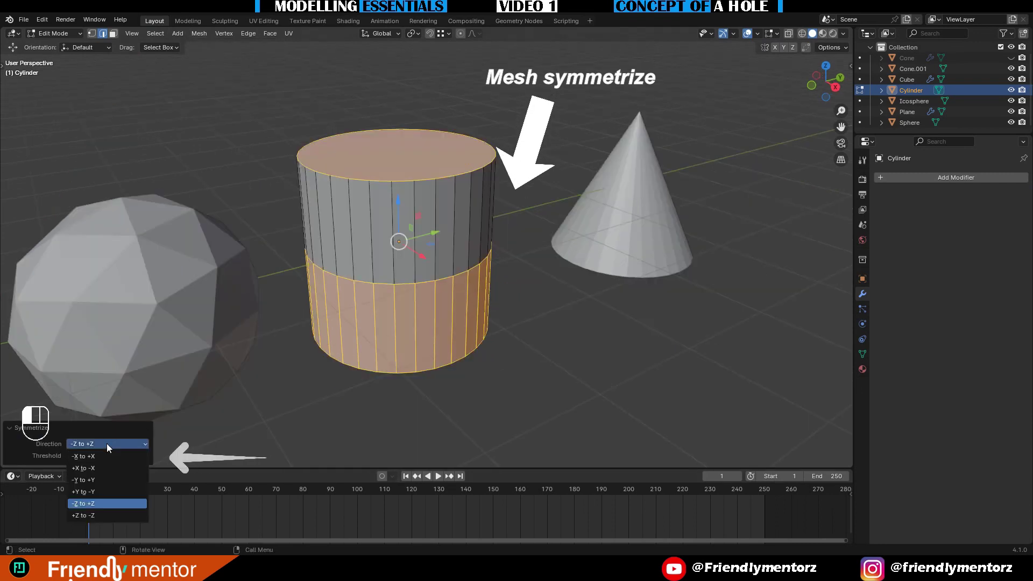
{"action": "left_click", "coordinate": [100, 516]}
{"action": "middle_click_drag", "start_coordinate": [554, 288], "coordinate": [538, 192]}
{"action": "left_click", "coordinate": [569, 162]}
{"action": "key", "text": "Tab"}
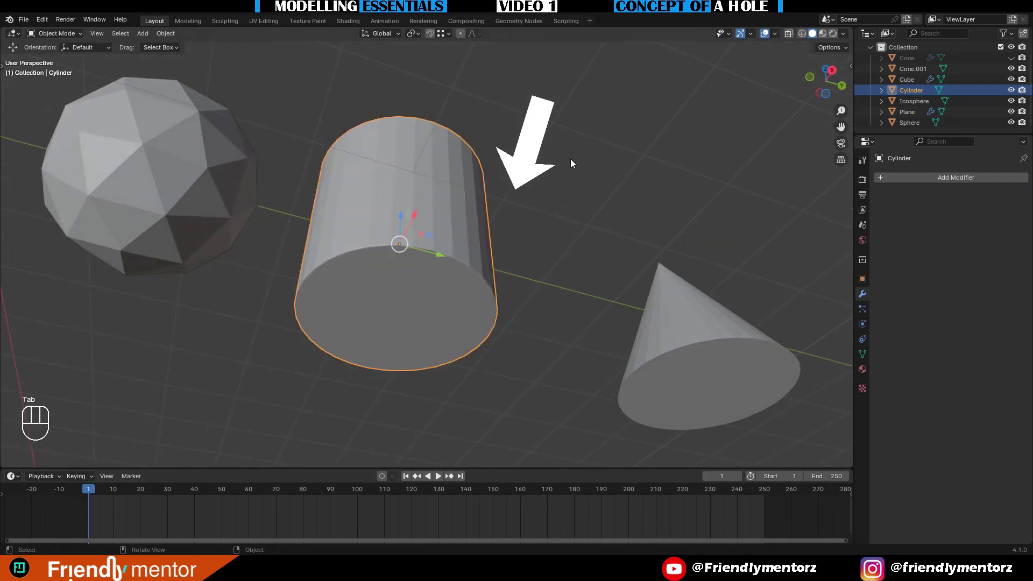
Dissolve the horizontal edge loop around the middle of the cylinder
{"action": "middle_click_drag", "start_coordinate": [571, 160], "coordinate": [554, 243]}
{"action": "scroll", "coordinate": [501, 261], "scroll_direction": "up", "scroll_amount": 2}
{"action": "key", "text": "Tab"}
{"action": "left_click", "coordinate": [413, 265], "text": "alt"}
{"action": "middle_click_drag", "start_coordinate": [413, 265], "coordinate": [461, 335]}
{"action": "key", "text": "Delete"}
{"action": "left_click", "coordinate": [646, 304]}
{"action": "key", "text": "Tab"}
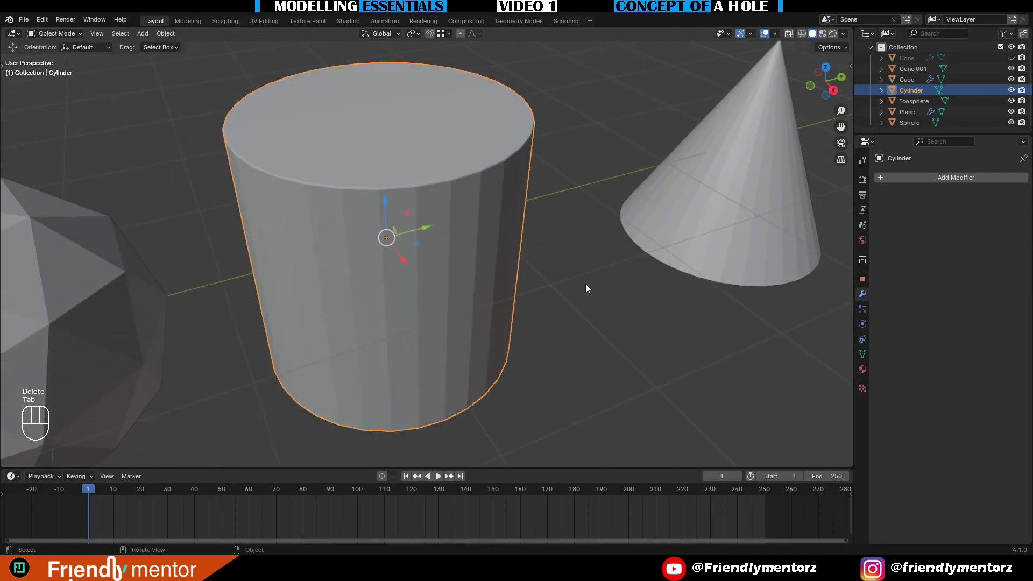
Add a level 2 Subdivision modifier to the cylinder and shade it smooth
{"action": "key", "text": "ctrl+2"}
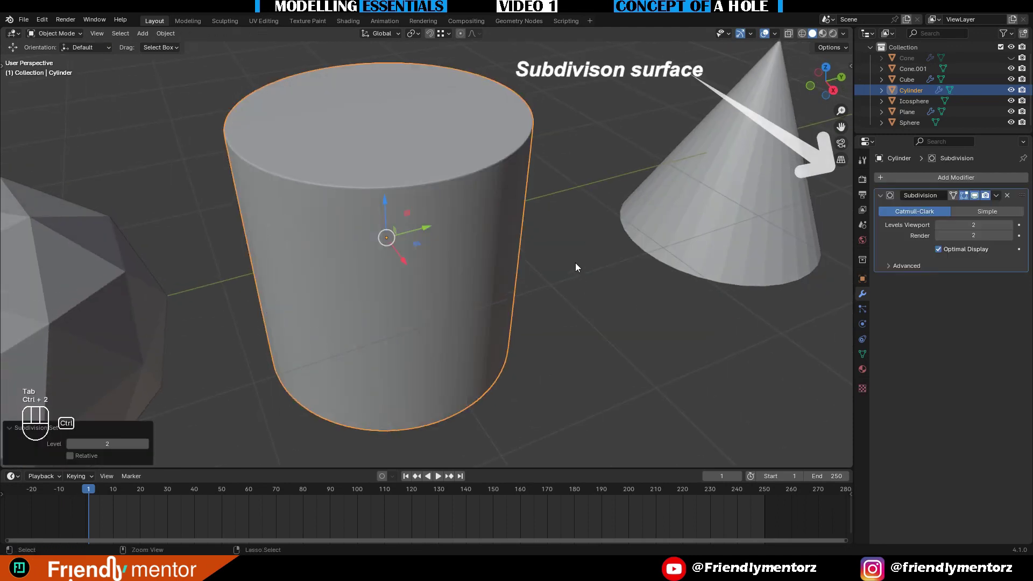
{"action": "right_click", "coordinate": [468, 191]}
{"action": "left_click", "coordinate": [470, 182]}
{"action": "middle_click_drag", "start_coordinate": [516, 189], "coordinate": [523, 176]}
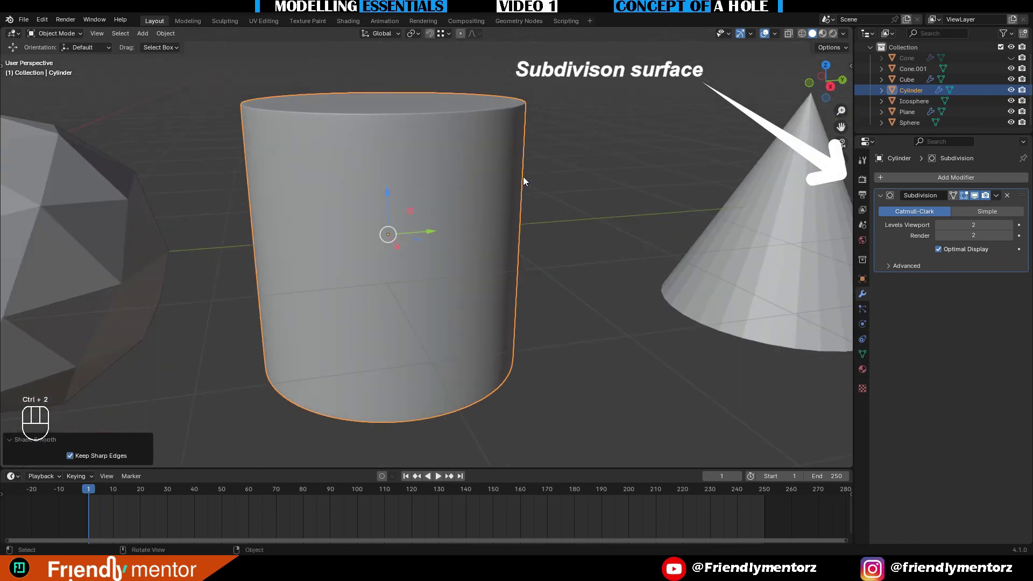
Remove the Subdivision modifier from the cylinder
{"action": "left_click", "coordinate": [1007, 195]}
{"action": "key", "text": "Tab"}
{"action": "middle_click_drag", "start_coordinate": [540, 245], "coordinate": [558, 271]}
{"action": "key", "text": "Tab"}
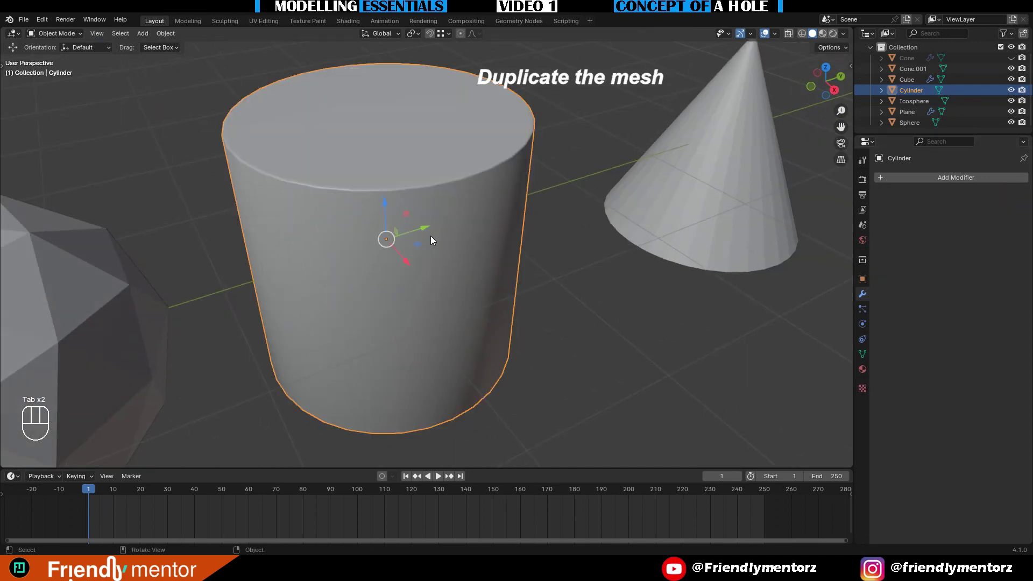
Duplicate the cylinder in place and hide the copy
{"action": "middle_click_drag", "start_coordinate": [431, 236], "coordinate": [436, 222]}
{"action": "scroll", "coordinate": [435, 222], "scroll_direction": "down", "scroll_amount": 1}
{"action": "key", "text": "shift+d"}
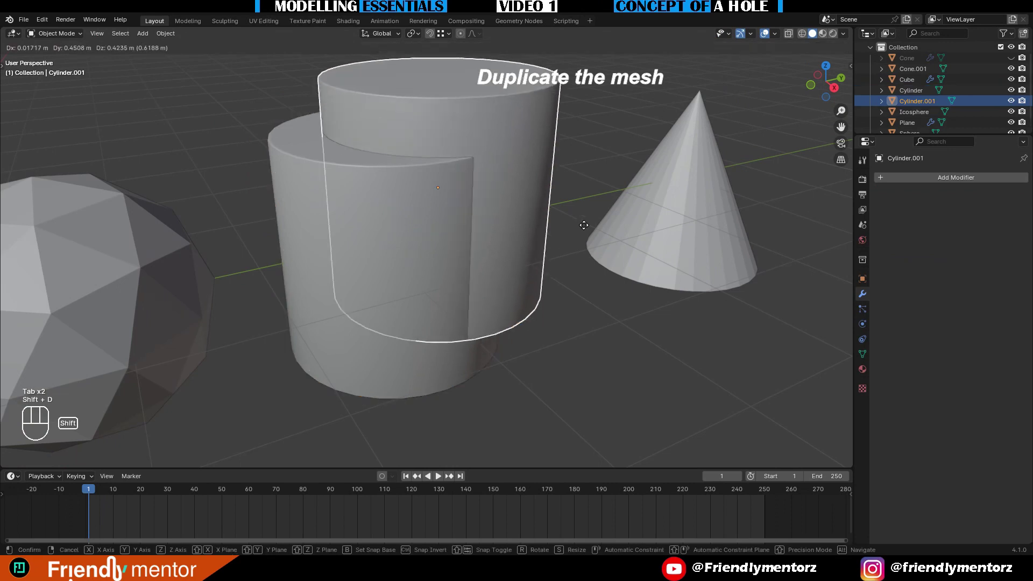
{"action": "right_click", "coordinate": [580, 229]}
{"action": "left_click", "coordinate": [1012, 101]}
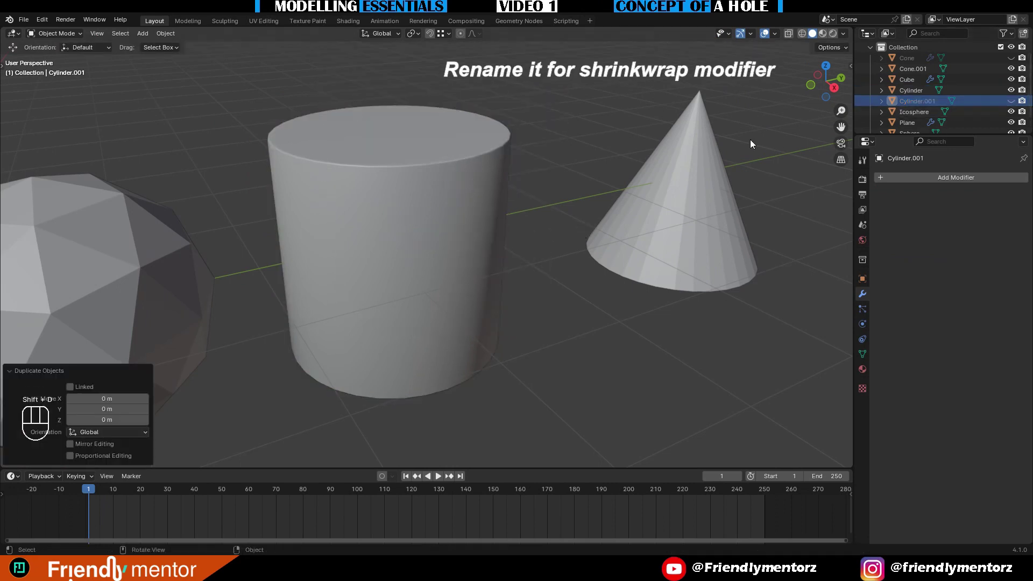
Rename the hidden cylinder copy as "Shrinkwrap cyliner"
{"action": "scroll", "coordinate": [1003, 101], "scroll_direction": "down", "scroll_amount": 1}
{"action": "scroll", "coordinate": [719, 146], "scroll_direction": "up", "scroll_amount": 1}
{"action": "key", "text": "F2"}
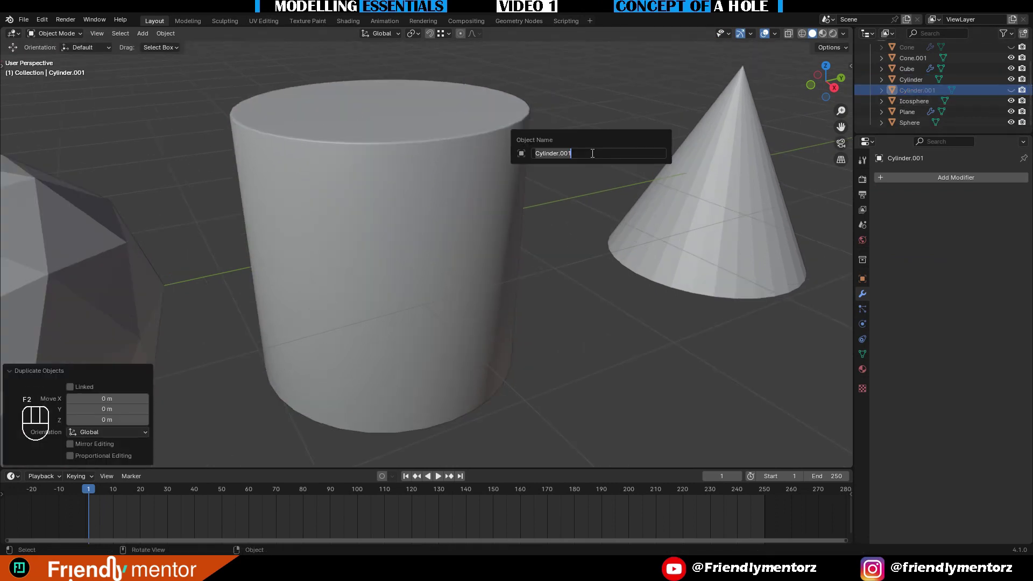
{"action": "type", "text": "Shrinkwrap cyliner"}
{"action": "key", "text": "Return"}
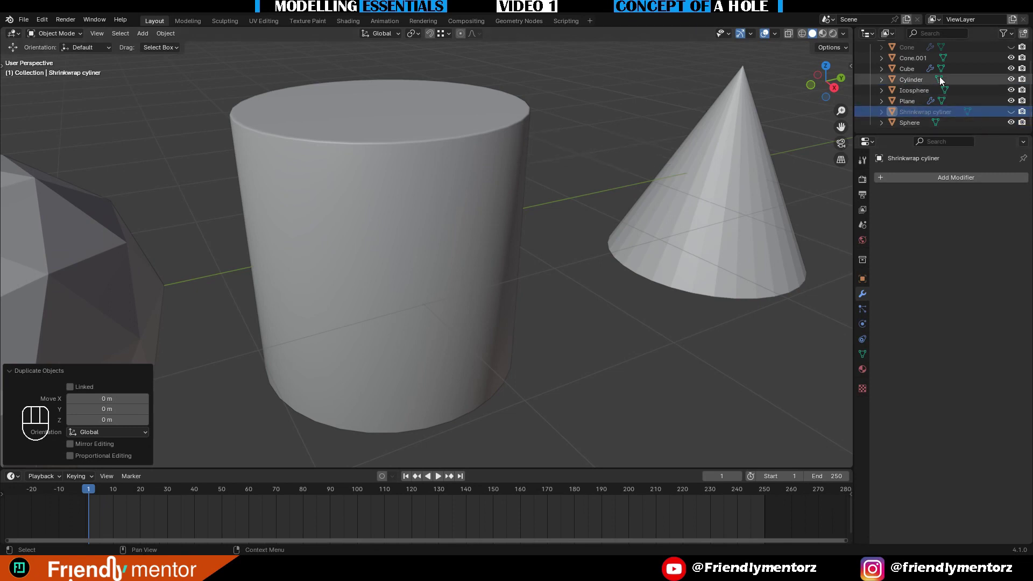
Add one centred horizontal edge loop around the original cylinder's side
{"action": "left_click", "coordinate": [513, 209]}
{"action": "scroll", "coordinate": [518, 217], "scroll_direction": "down", "scroll_amount": 2}
{"action": "key", "text": "Tab"}
{"action": "scroll", "coordinate": [513, 209], "scroll_direction": "up", "scroll_amount": 2}
{"action": "left_click_drag", "start_coordinate": [483, 208], "coordinate": [482, 199], "text": "alt"}
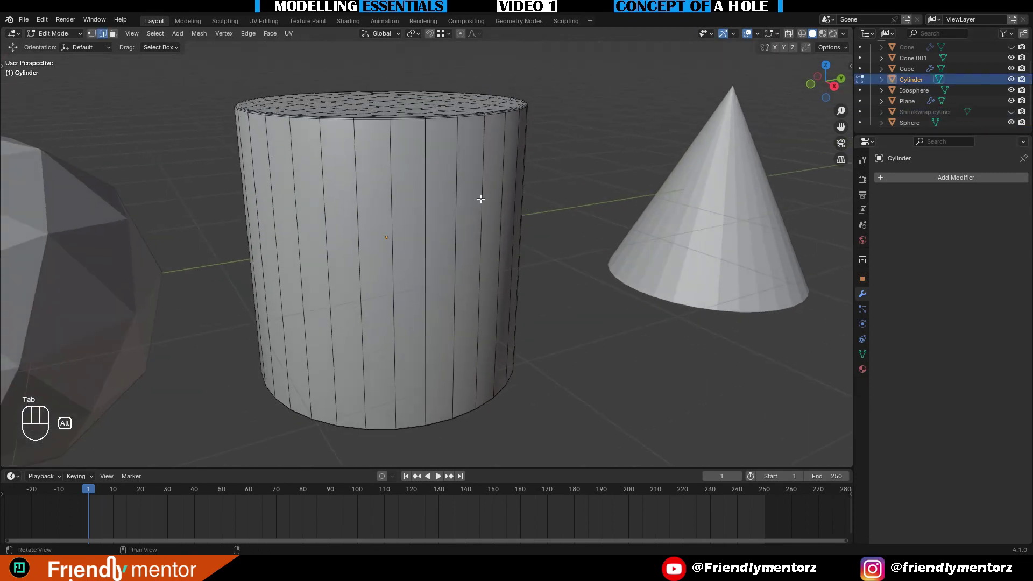
{"action": "key", "text": "ctrl+r"}
{"action": "left_click", "coordinate": [474, 199]}
{"action": "right_click", "coordinate": [473, 199]}
Bevel the loop into a single-segment band about 0.09 m wide and raise it about 0.68 m along Z
{"action": "scroll", "coordinate": [501, 258], "scroll_direction": "up", "scroll_amount": 4}
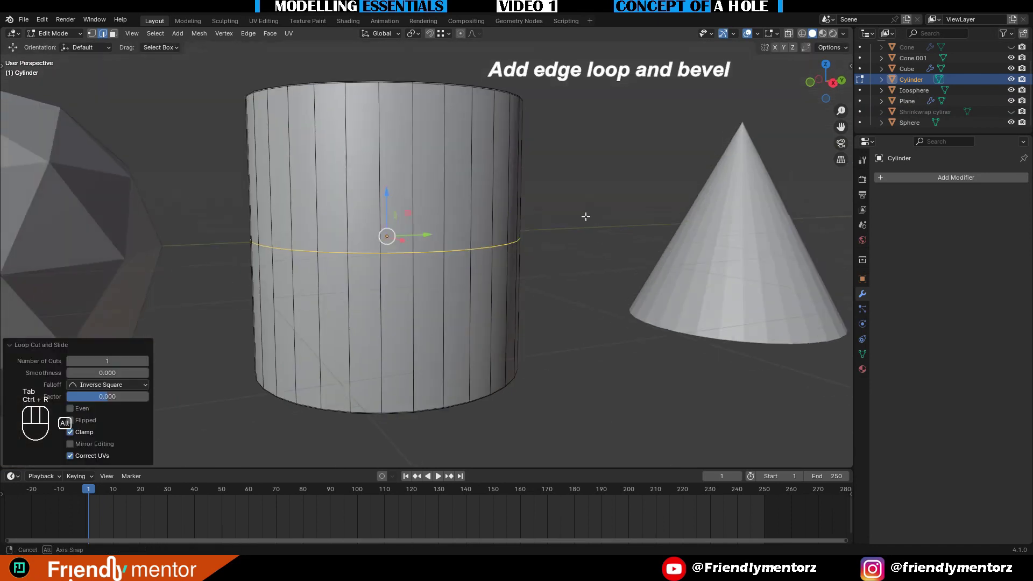
{"action": "key", "text": "ctrl+b"}
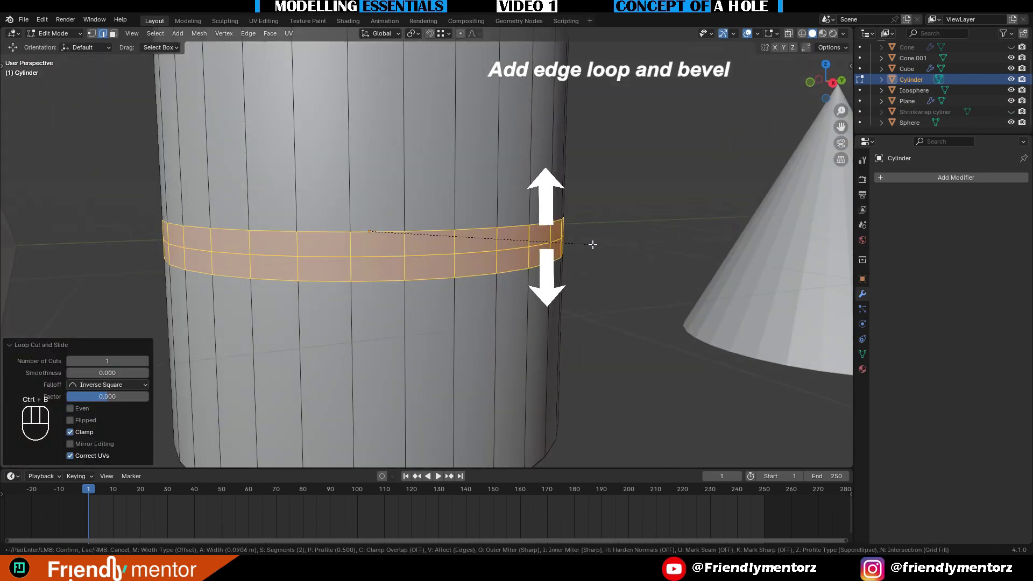
{"action": "left_click", "coordinate": [593, 244]}
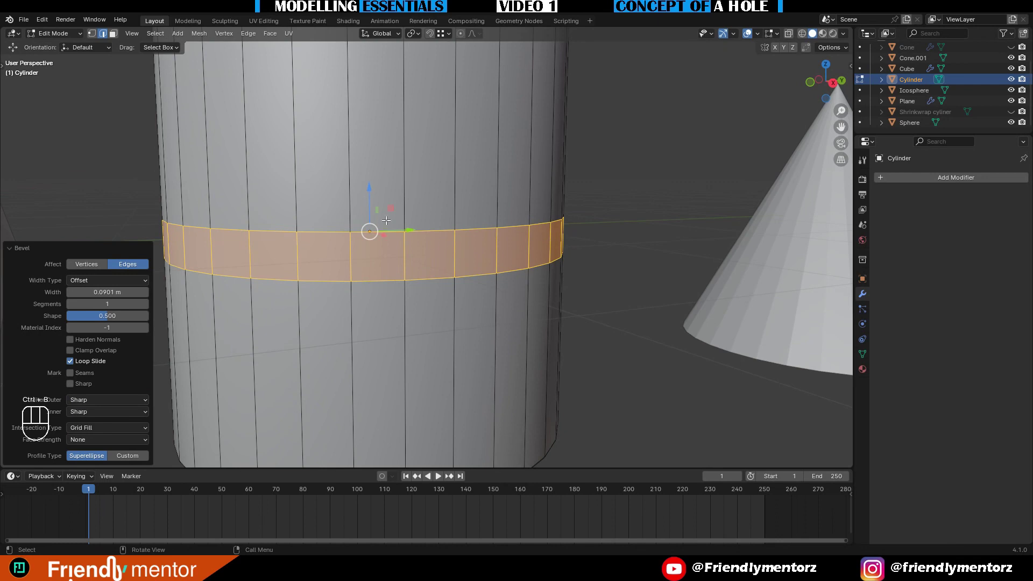
{"action": "left_click_drag", "start_coordinate": [370, 187], "coordinate": [371, 57]}
{"action": "middle_click_drag", "start_coordinate": [437, 213], "coordinate": [422, 254]}
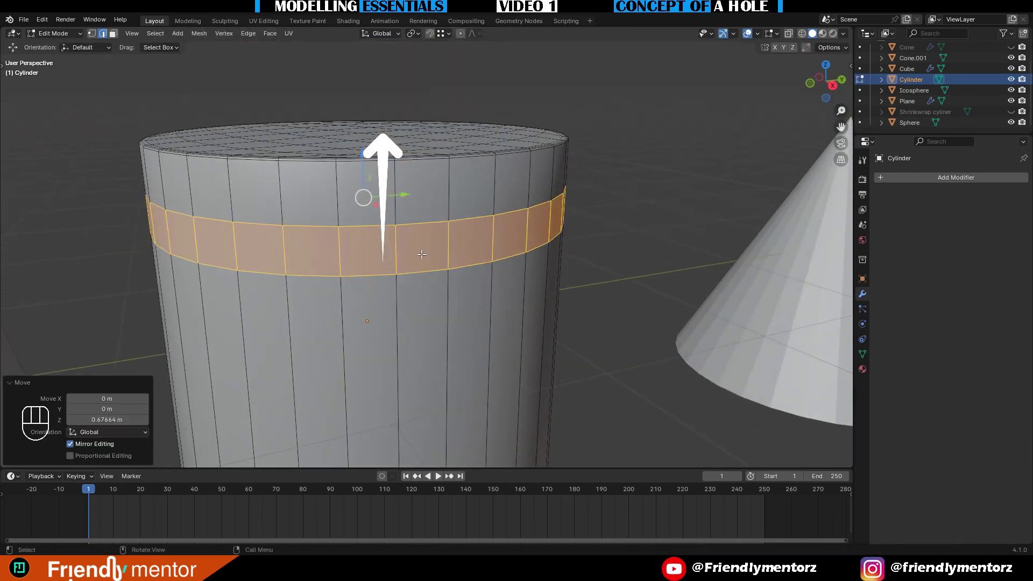
{"action": "key", "text": "e"}
{"action": "key", "text": "ctrl+z"}
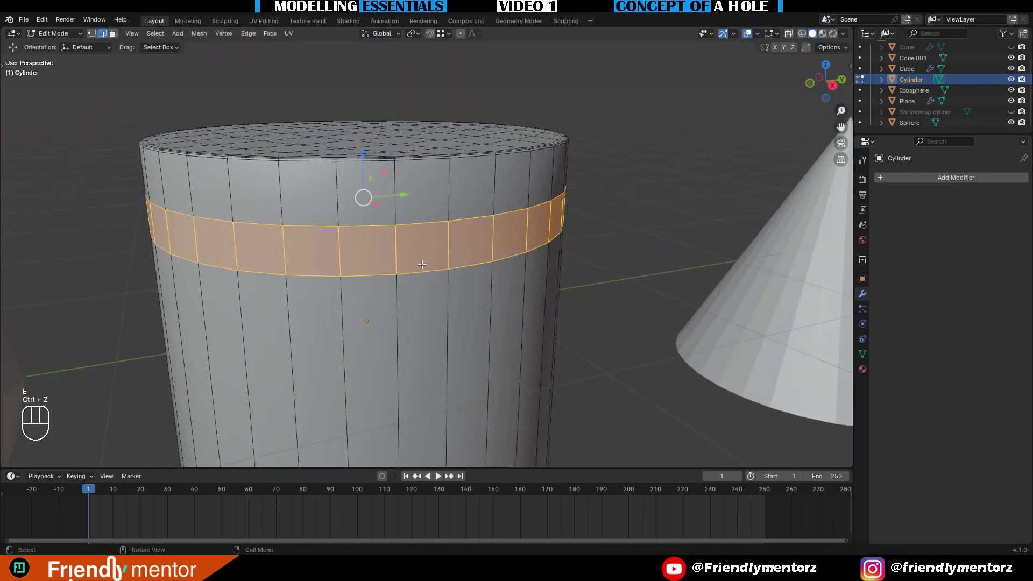
Extrude one face of the cylinder's upper band inward along its normal by about 0.054 m
{"action": "left_click", "coordinate": [431, 248]}
{"action": "middle_click_drag", "start_coordinate": [533, 249], "coordinate": [583, 263]}
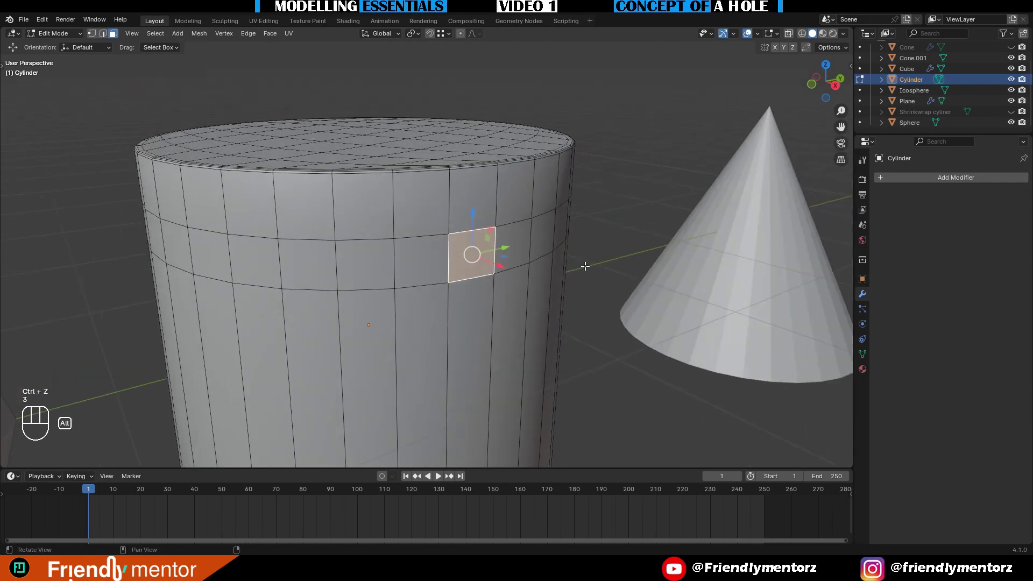
{"action": "key", "text": "alt+e"}
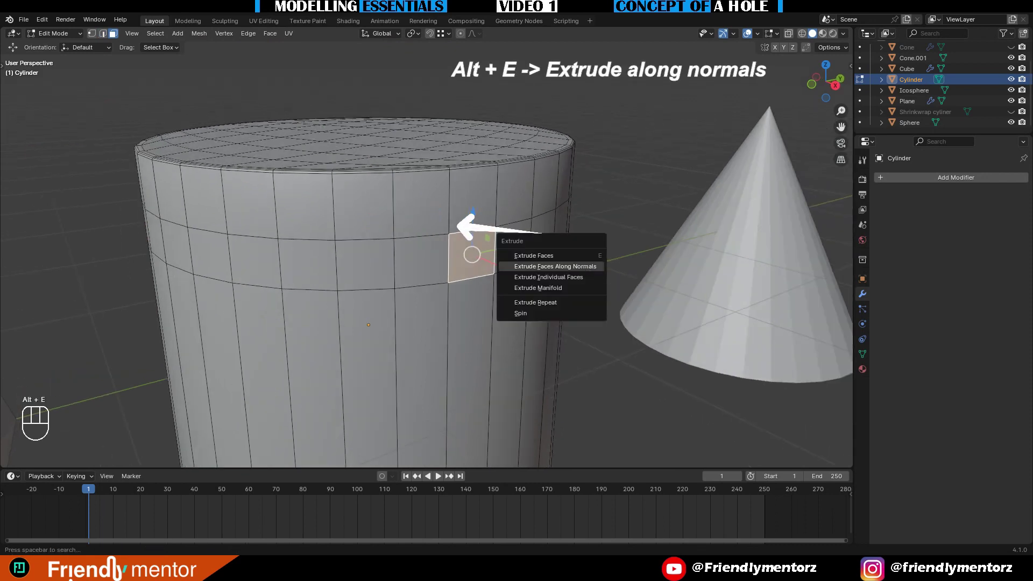
{"action": "left_click", "coordinate": [585, 266]}
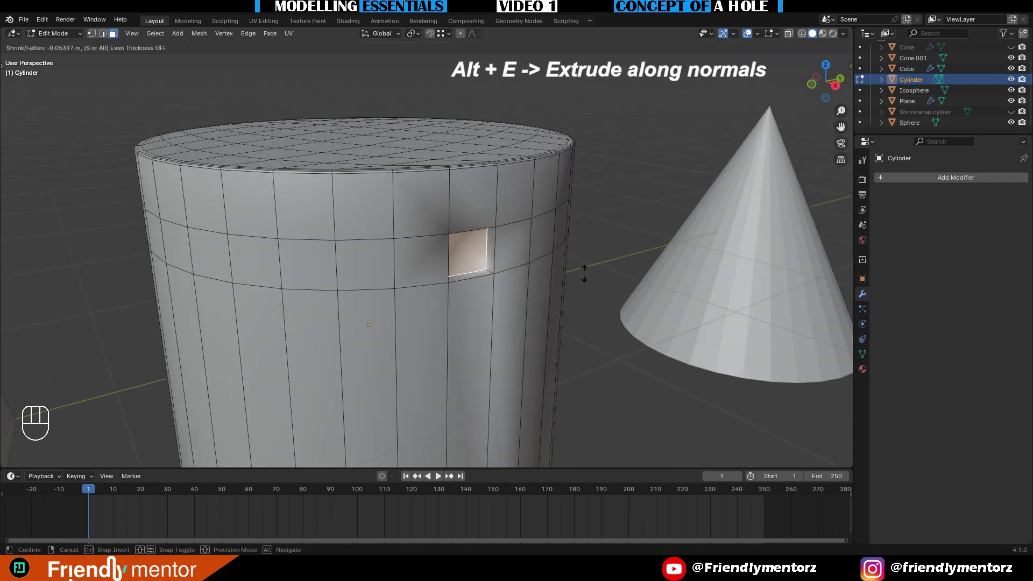
{"action": "left_click", "coordinate": [585, 273]}
Bevel the inner and outer border loops of the square recess about 0.004 m wide with 2 segments
{"action": "scroll", "coordinate": [443, 244], "scroll_direction": "up", "scroll_amount": 3}
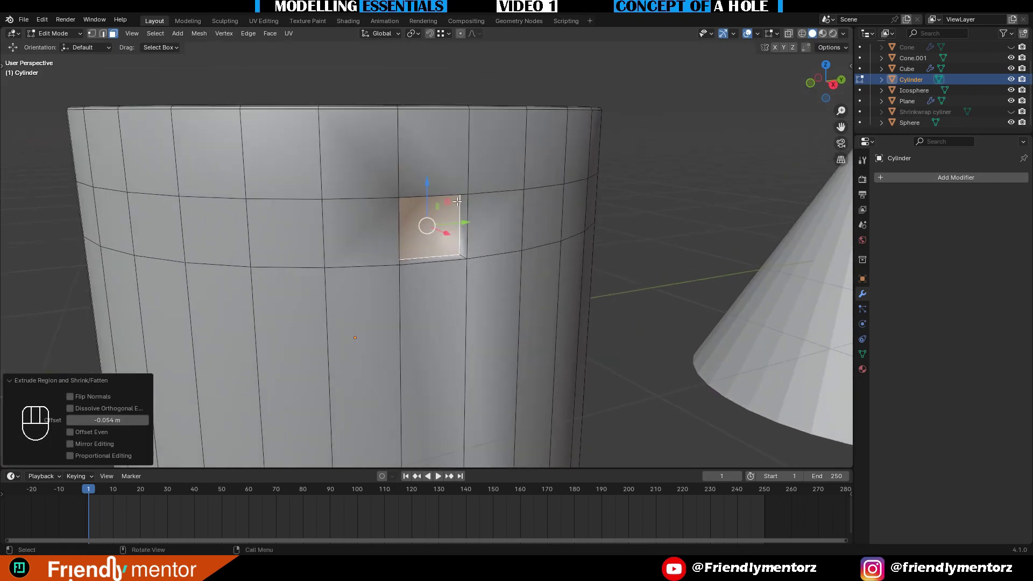
{"action": "scroll", "coordinate": [491, 221], "scroll_direction": "up", "scroll_amount": 3}
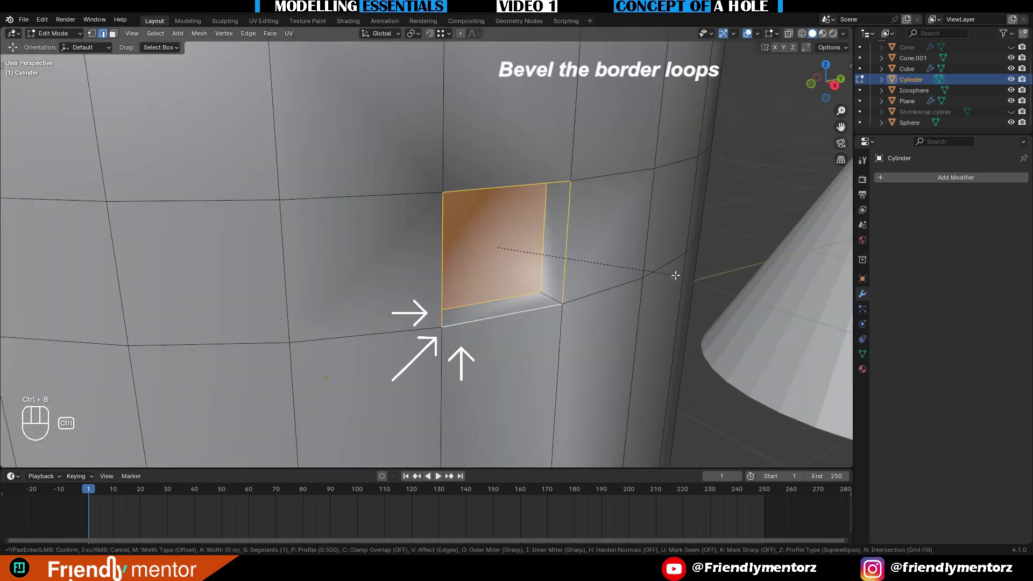
{"action": "key", "text": "ctrl+b"}
{"action": "scroll", "coordinate": [680, 276], "scroll_direction": "up", "scroll_amount": 1}
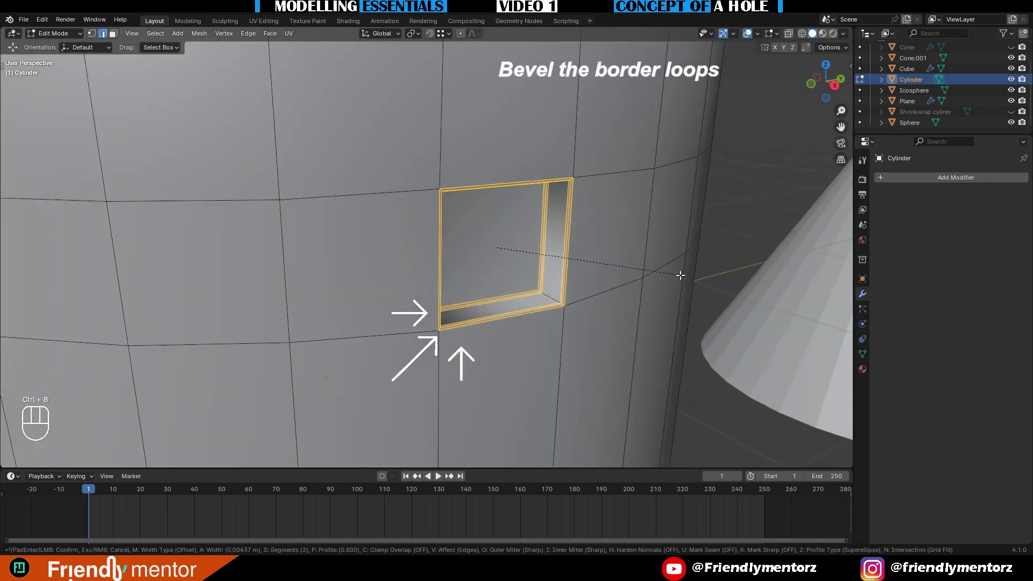
{"action": "left_click", "coordinate": [680, 275]}
Add a level 3 Subdivision modifier to the cylinder with the recess
{"action": "key", "text": "Tab"}
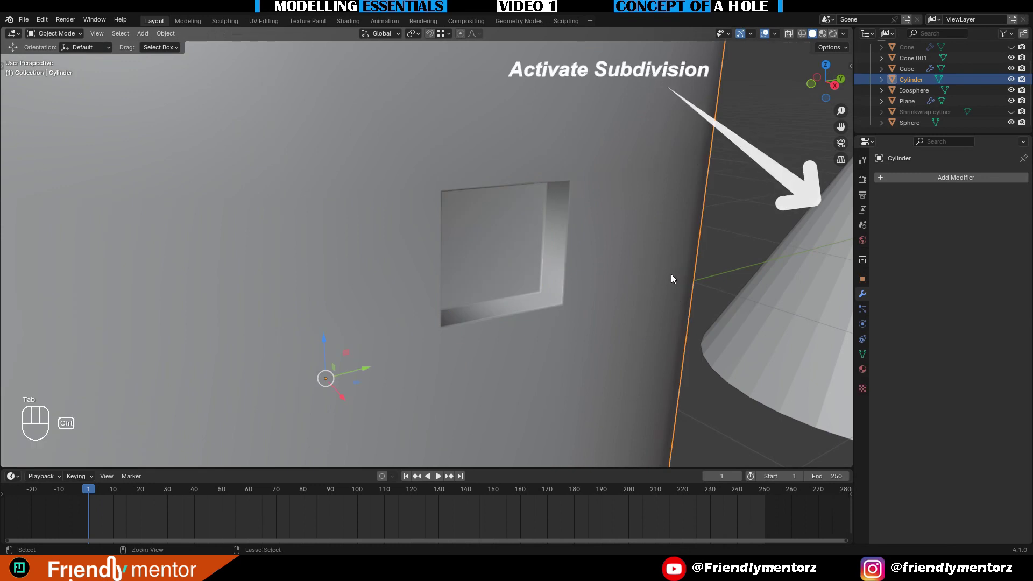
{"action": "key", "text": "ctrl+3"}
{"action": "middle_click_drag", "start_coordinate": [671, 274], "coordinate": [405, 211]}
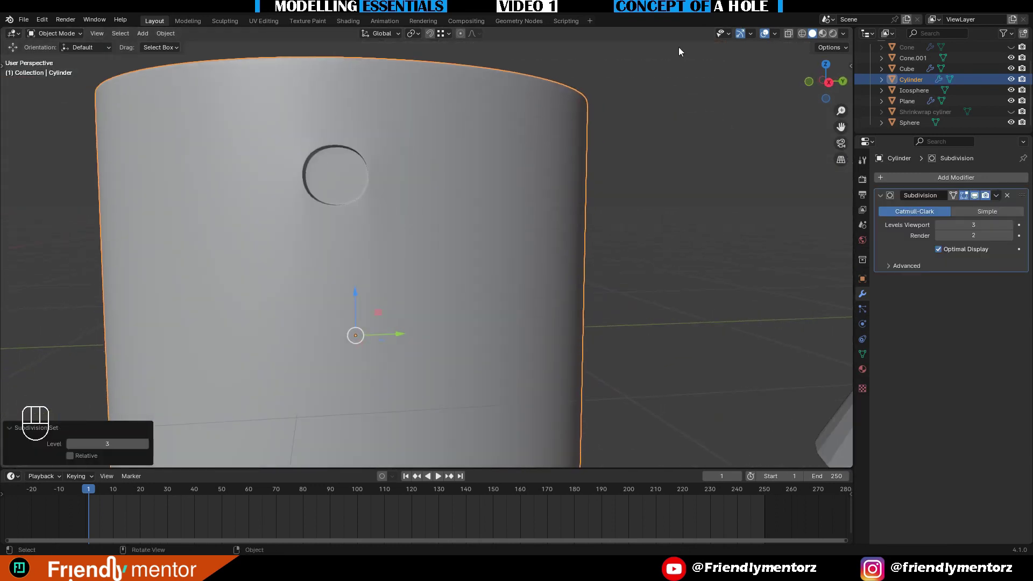
Switch the viewport lighting to MatCap and examine the surface shading around the hole
{"action": "left_click", "coordinate": [844, 33]}
{"action": "left_click", "coordinate": [841, 84]}
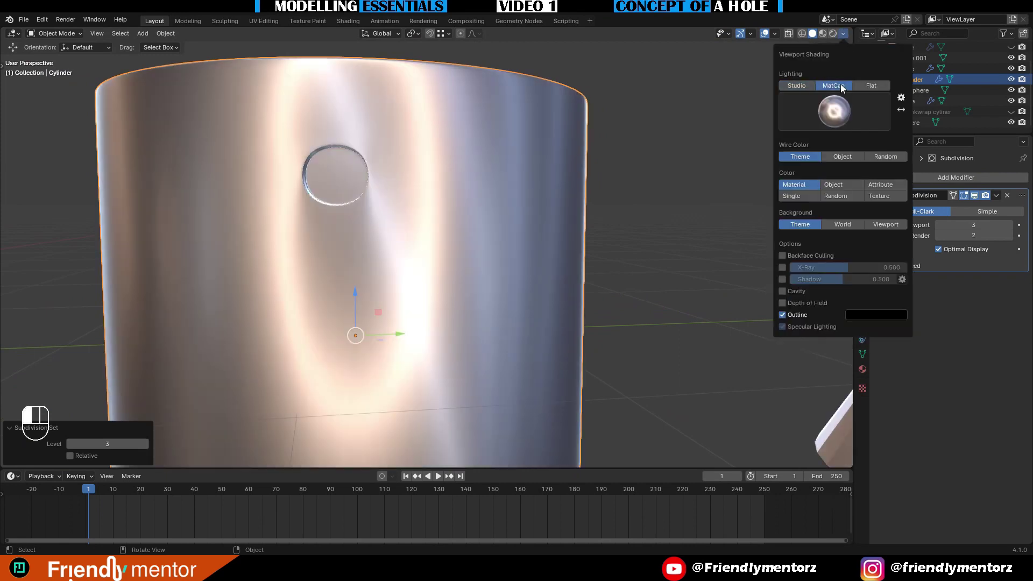
{"action": "middle_click_drag", "start_coordinate": [305, 191], "coordinate": [288, 197], "text": "alt"}
{"action": "scroll", "coordinate": [305, 196], "scroll_direction": "up", "scroll_amount": 4}
{"action": "middle_click_drag", "start_coordinate": [183, 141], "coordinate": [205, 197]}
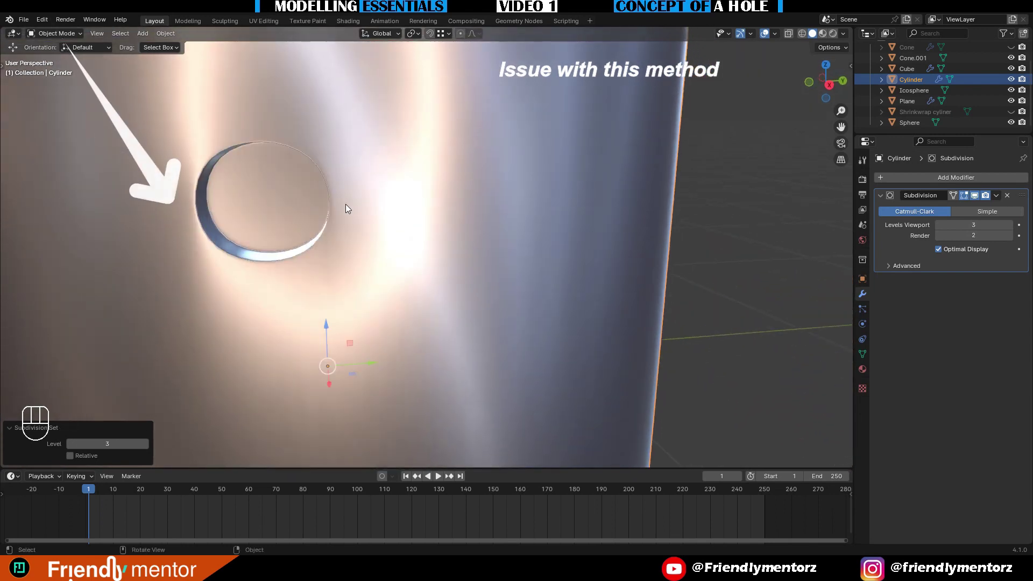
{"action": "mouse_move", "coordinate": [346, 205]}
{"action": "middle_mouse_down", "text": "alt"}
{"action": "mouse_move", "coordinate": [363, 194]}
{"action": "mouse_move", "coordinate": [380, 202]}
{"action": "middle_mouse_up", "text": "alt"}
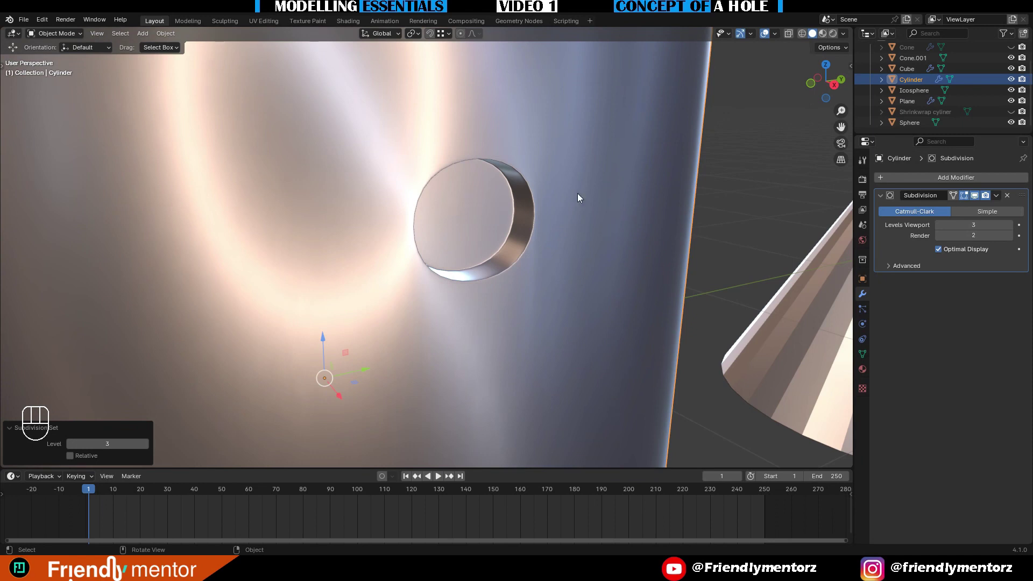
Set the cylinder's viewport subdivision to level 4
{"action": "key", "text": "ctrl+4"}
{"action": "scroll", "coordinate": [522, 216], "scroll_direction": "down", "scroll_amount": 3}
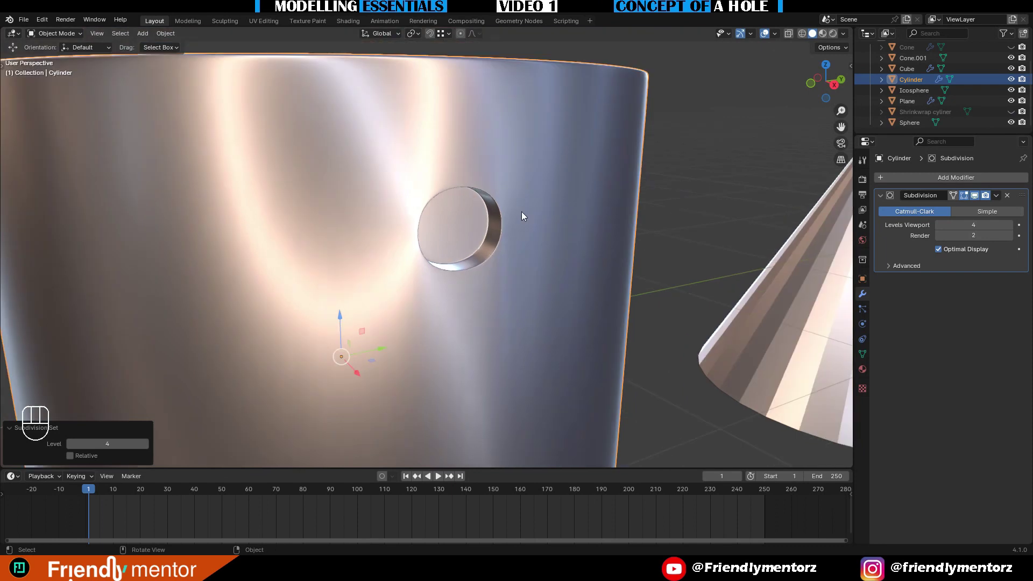
Add a Shrinkwrap modifier to the cylinder with "Shrinkwrap cyliner" as its target
{"action": "left_click", "coordinate": [902, 176]}
{"action": "left_click", "coordinate": [902, 176]}
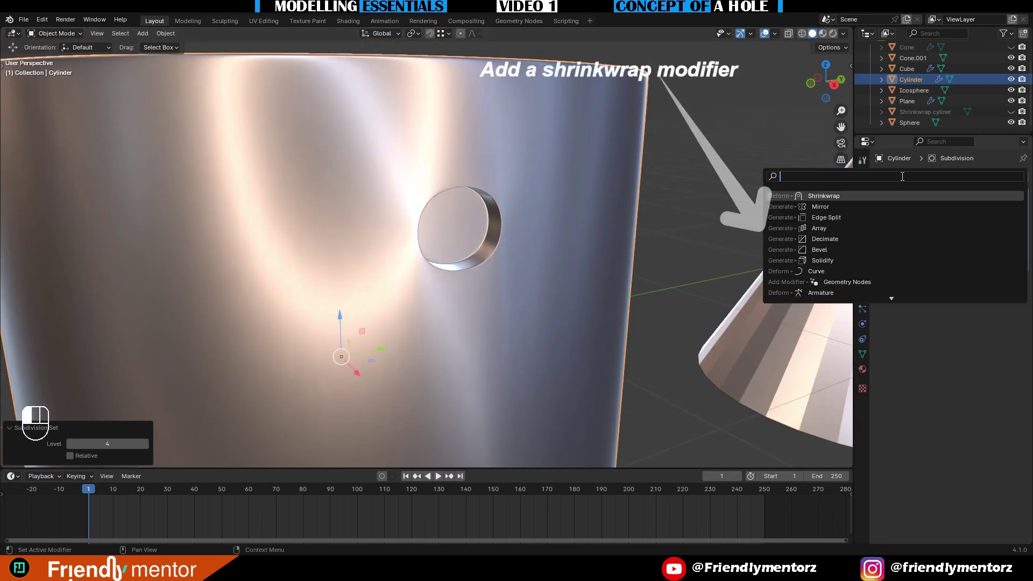
{"action": "left_click", "coordinate": [861, 197]}
{"action": "left_click", "coordinate": [977, 324]}
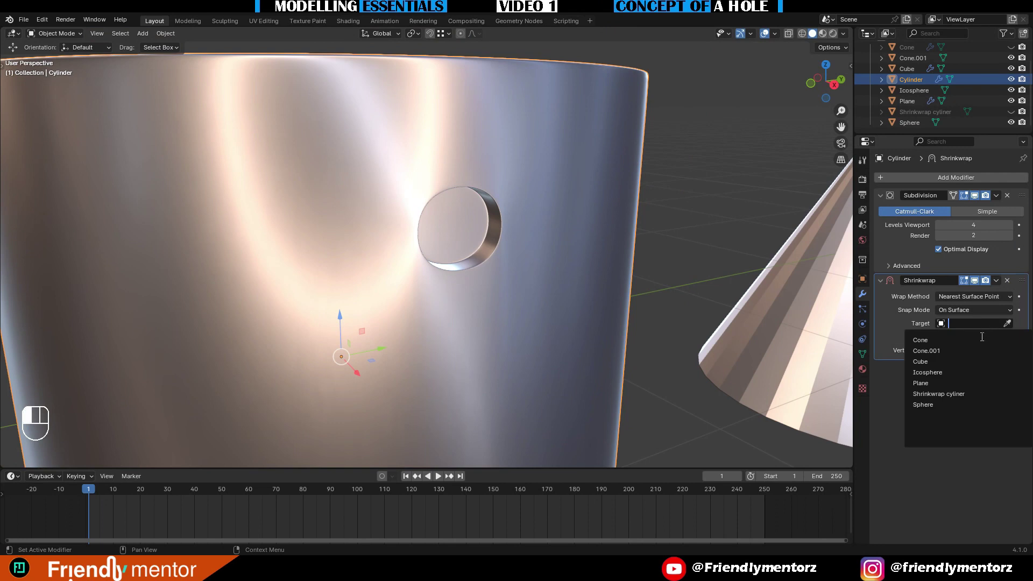
{"action": "left_click", "coordinate": [940, 394]}
{"action": "scroll", "coordinate": [605, 221], "scroll_direction": "down", "scroll_amount": 2}
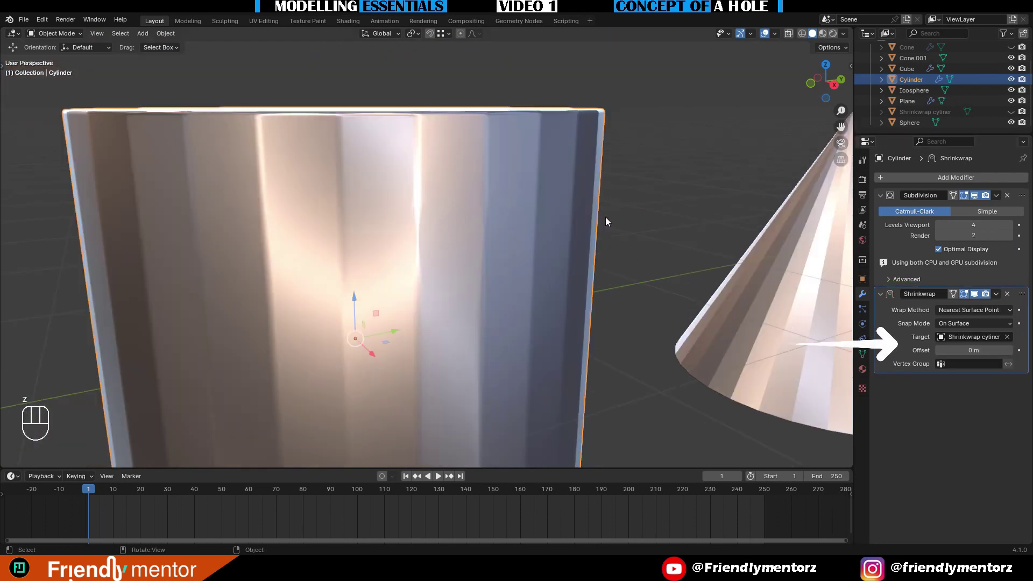
Add a level 3 Subdivision modifier to "Shrinkwrap cyliner", then show the Cylinder again and hide the target
{"action": "left_click", "coordinate": [1011, 79]}
{"action": "left_click", "coordinate": [1011, 111]}
{"action": "left_click", "coordinate": [967, 112]}
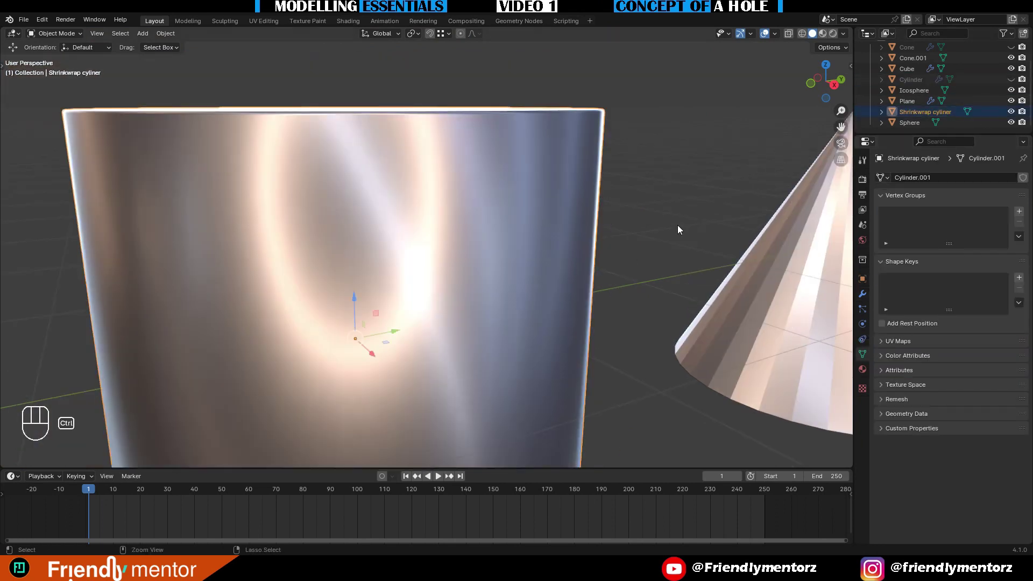
{"action": "key", "text": "ctrl+3"}
{"action": "left_click", "coordinate": [1011, 79]}
{"action": "left_click", "coordinate": [1011, 111]}
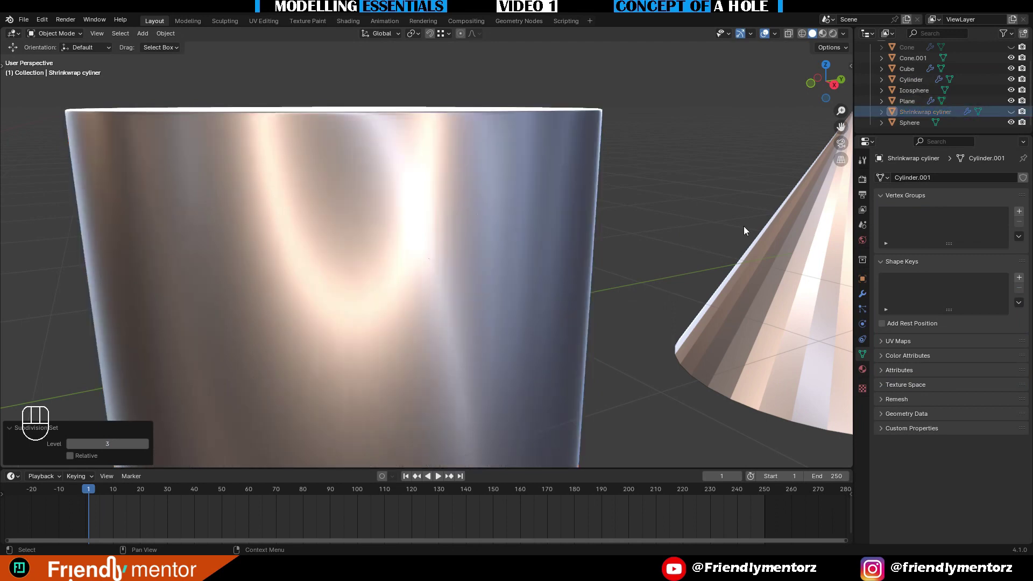
Compare the shrinkwrapped cylinder's surface with its target by toggling the visibility of "Shrinkwrap cyliner"
{"action": "middle_click_drag", "start_coordinate": [745, 230], "coordinate": [554, 274]}
{"action": "left_click", "coordinate": [1011, 112]}
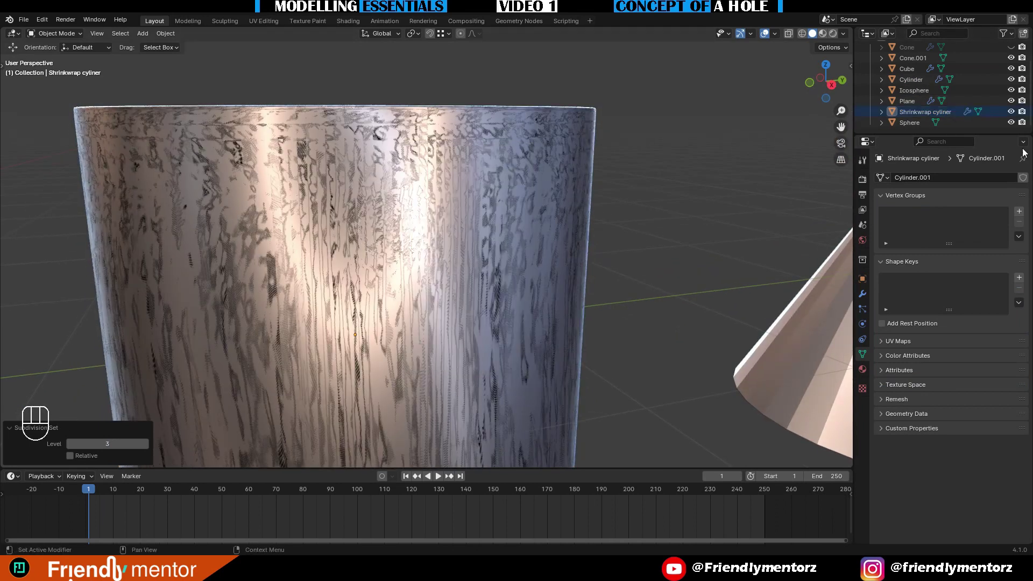
{"action": "left_click", "coordinate": [1011, 111]}
{"action": "mouse_move", "coordinate": [533, 226]}
{"action": "middle_mouse_down"}
{"action": "mouse_move", "coordinate": [548, 229]}
{"action": "mouse_move", "coordinate": [533, 237]}
{"action": "middle_mouse_up"}
{"action": "key", "text": "Tab"}
{"action": "key", "text": "Tab"}
{"action": "left_click", "coordinate": [1011, 111]}
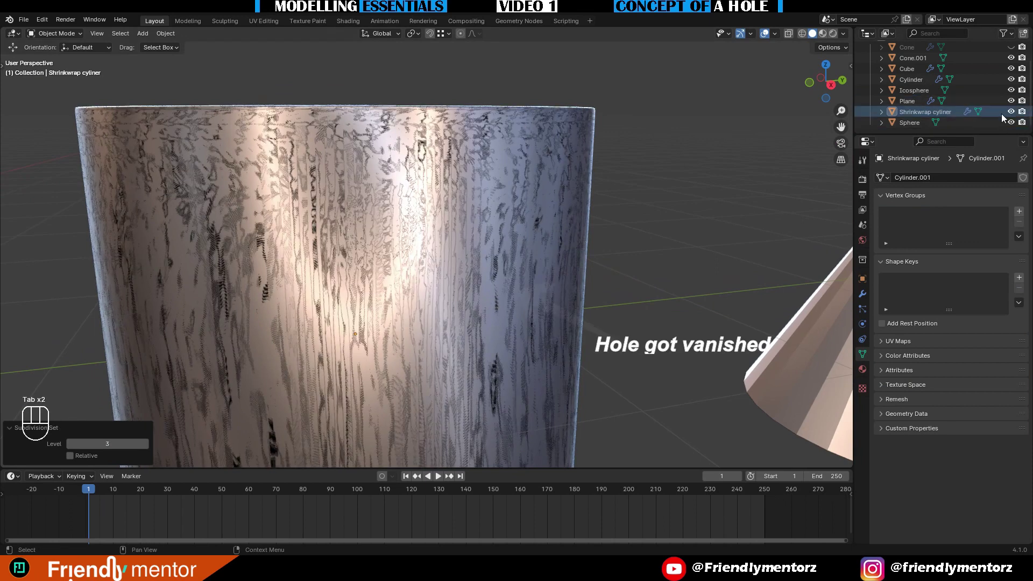
{"action": "scroll", "coordinate": [969, 115], "scroll_direction": "up", "scroll_amount": 2}
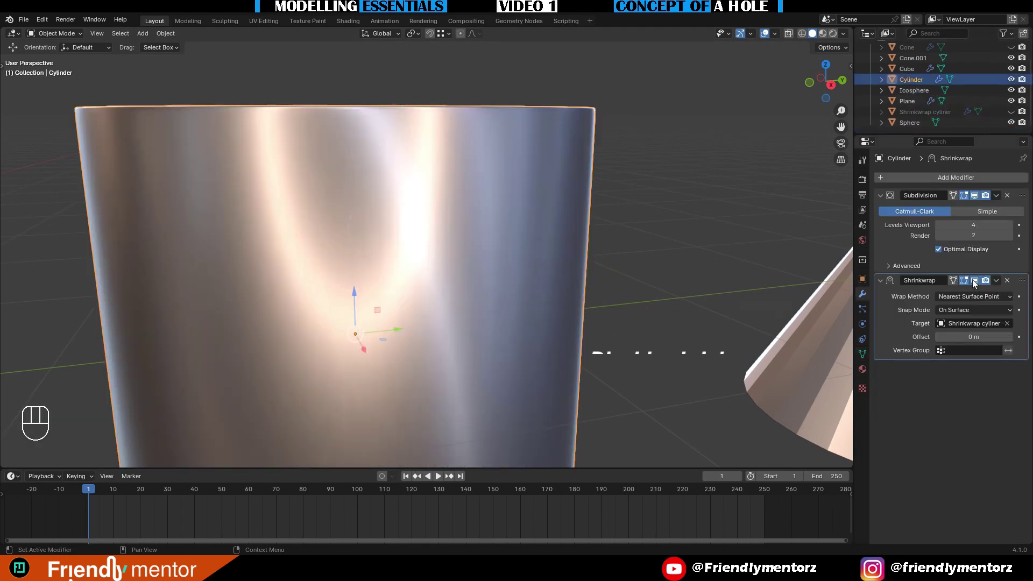
Disable the cylinder's Shrinkwrap modifier in the viewport, enter Edit Mode and switch the viewport lighting to Studio
{"action": "left_click", "coordinate": [973, 281]}
{"action": "middle_click_drag", "start_coordinate": [473, 277], "coordinate": [481, 245]}
{"action": "scroll", "coordinate": [479, 244], "scroll_direction": "up", "scroll_amount": 2}
{"action": "key", "text": "Tab"}
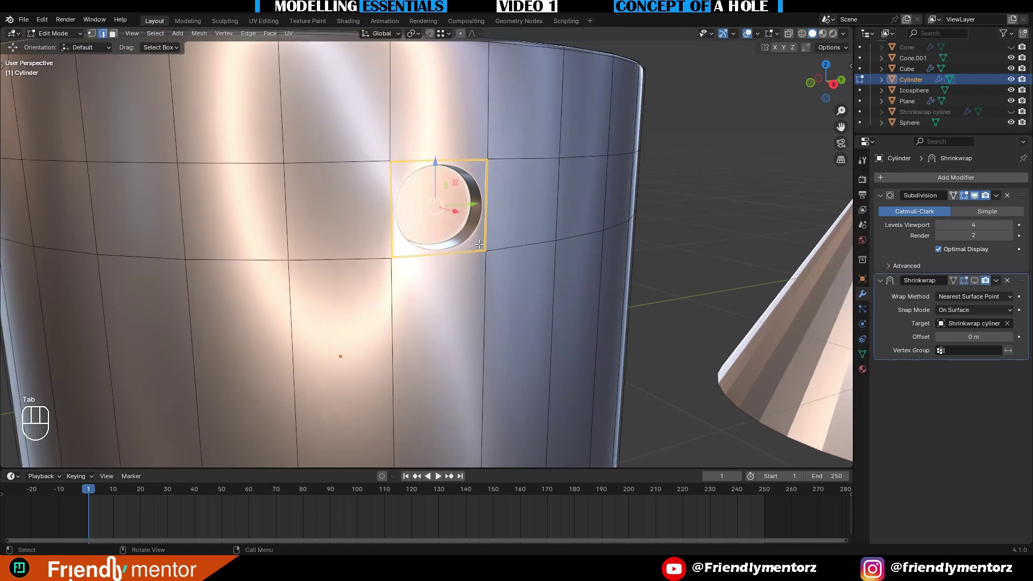
{"action": "left_click", "coordinate": [438, 225]}
{"action": "left_click", "coordinate": [843, 36]}
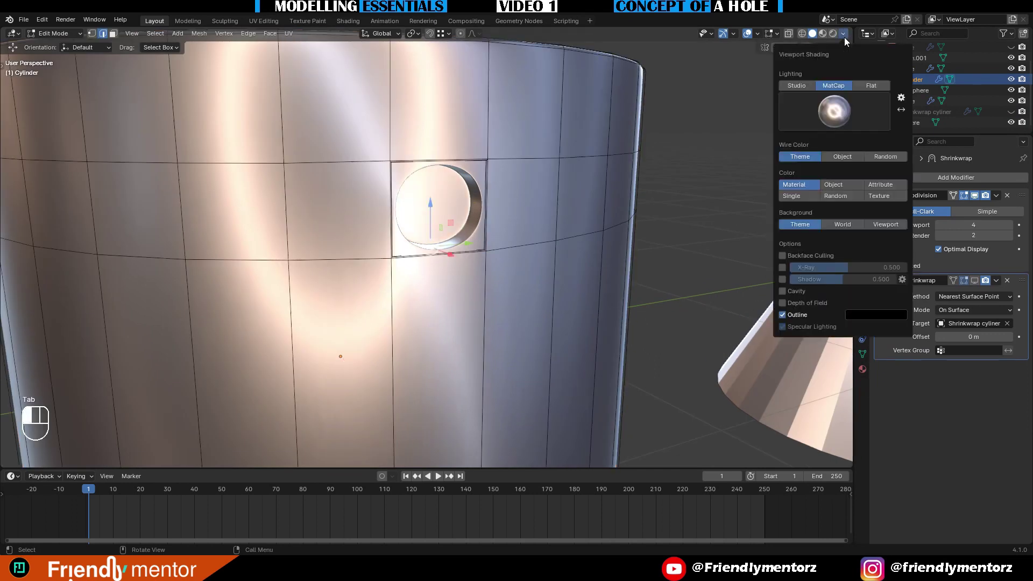
{"action": "left_click", "coordinate": [808, 86]}
Select the recess floor face and grow the selection to cover the hole's whole square patch
{"action": "key", "text": "z"}
{"action": "key", "text": "z"}
{"action": "key", "text": "z"}
{"action": "key", "text": "3"}
{"action": "left_click", "coordinate": [451, 215]}
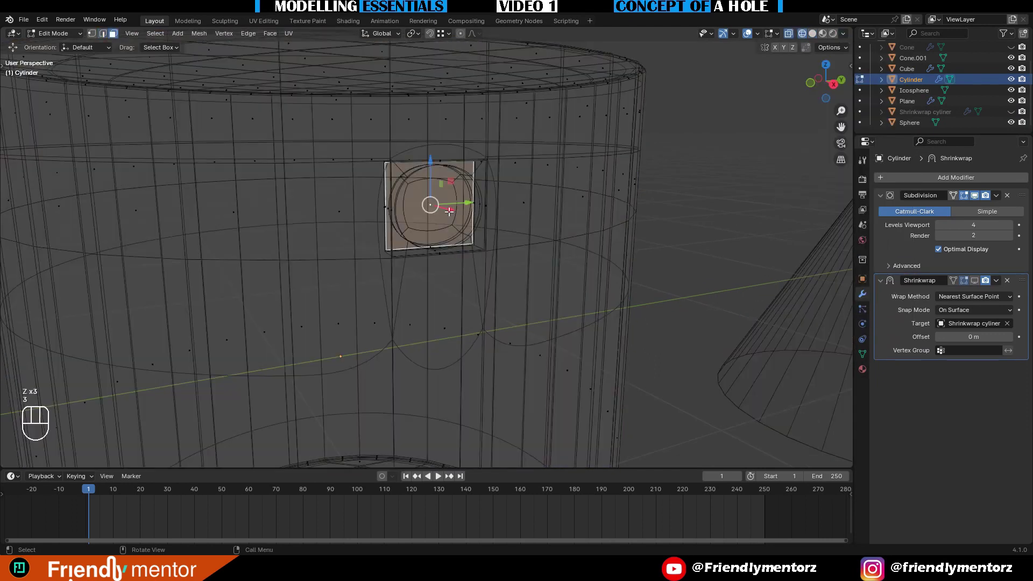
{"action": "key", "text": "z"}
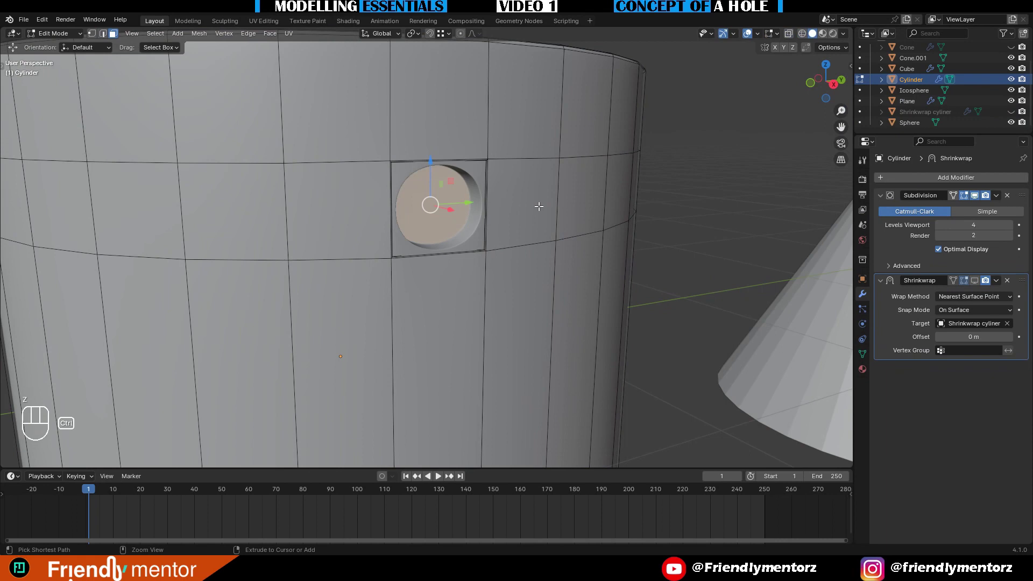
{"action": "key", "text": "ctrl+KP_Add"}
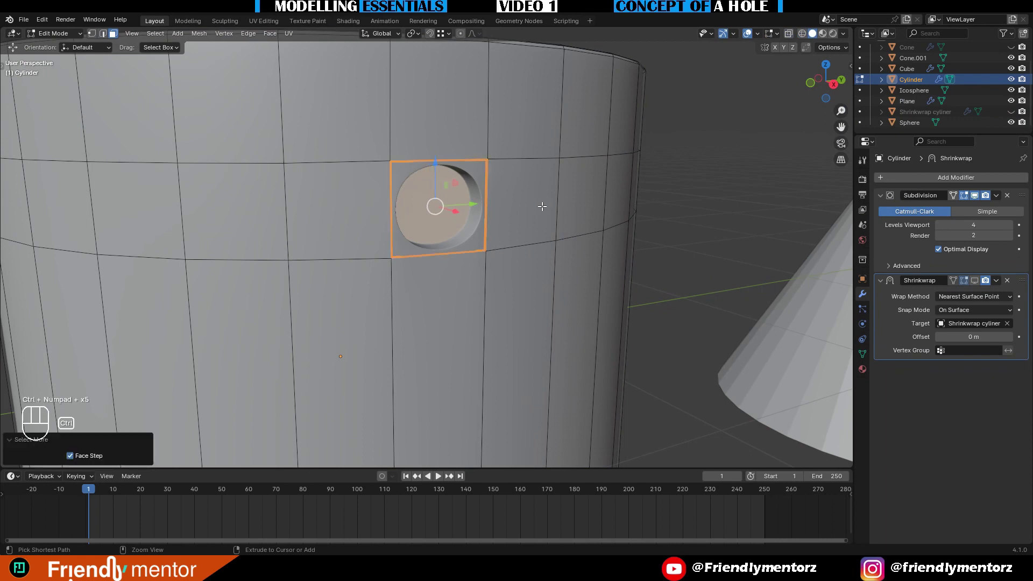
Create a vertex group on the cylinder and assign all faces except the hole patch to it
{"action": "left_click", "coordinate": [863, 355]}
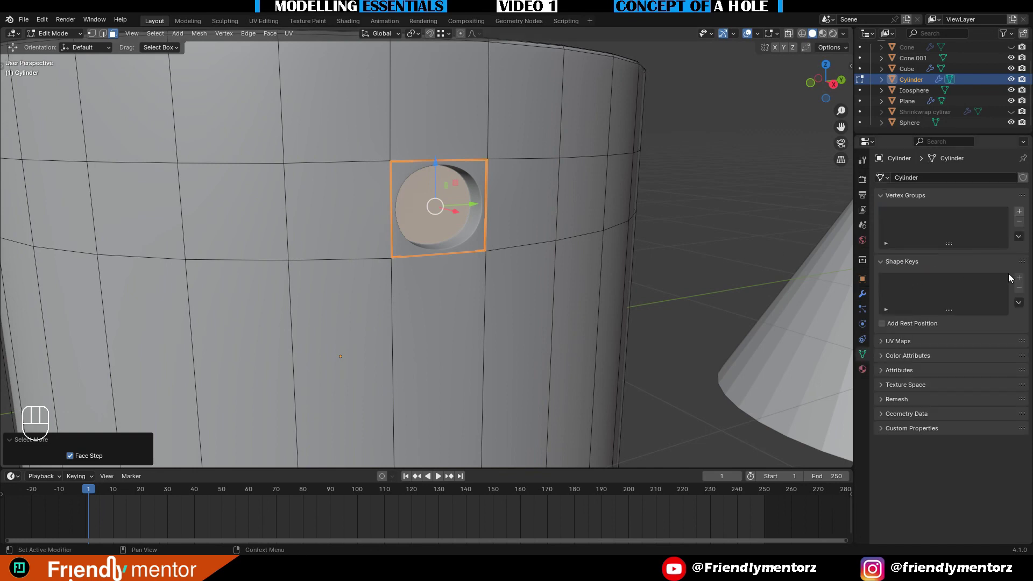
{"action": "left_click", "coordinate": [1019, 211]}
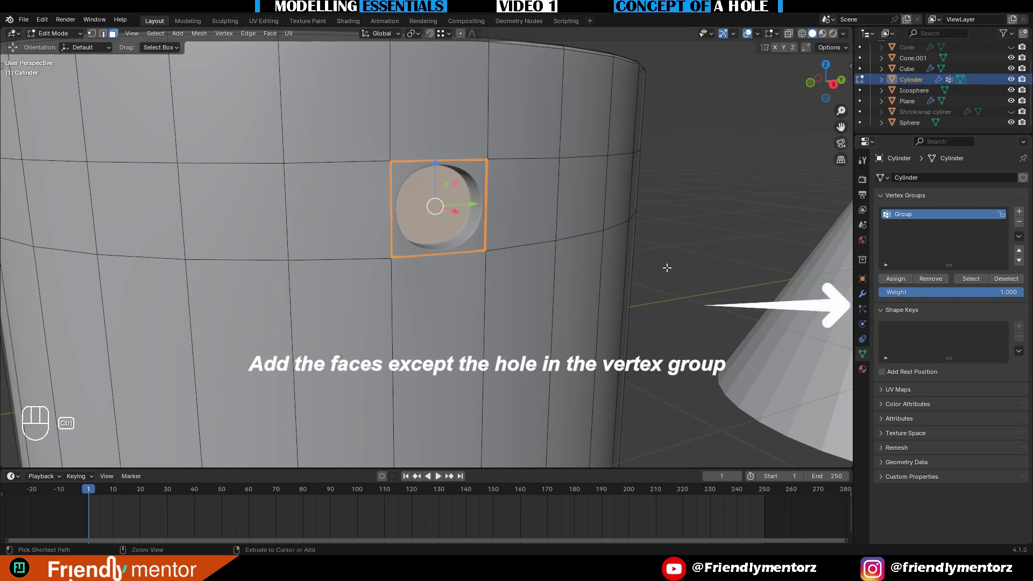
{"action": "key", "text": "ctrl+i"}
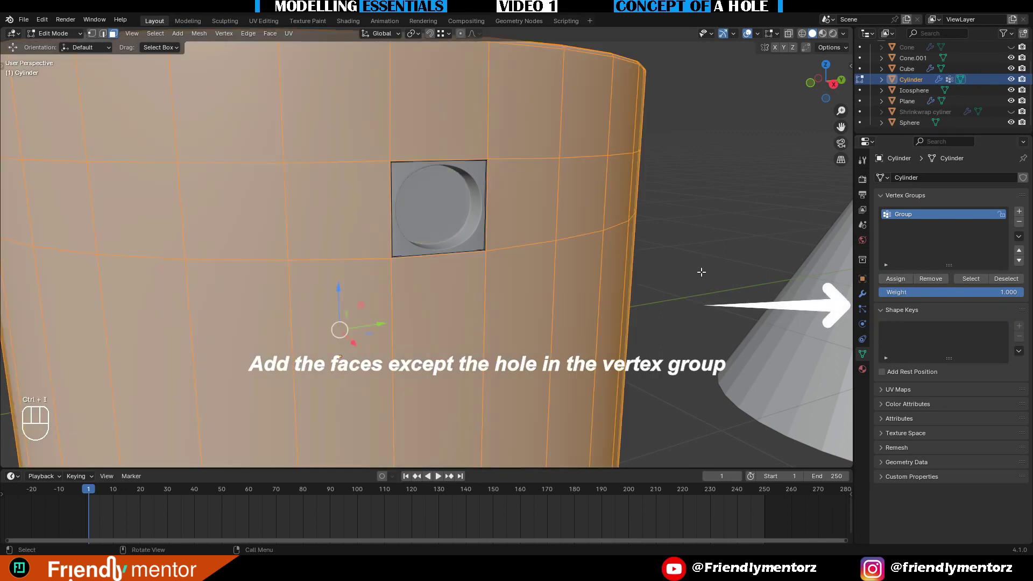
{"action": "left_click", "coordinate": [897, 280]}
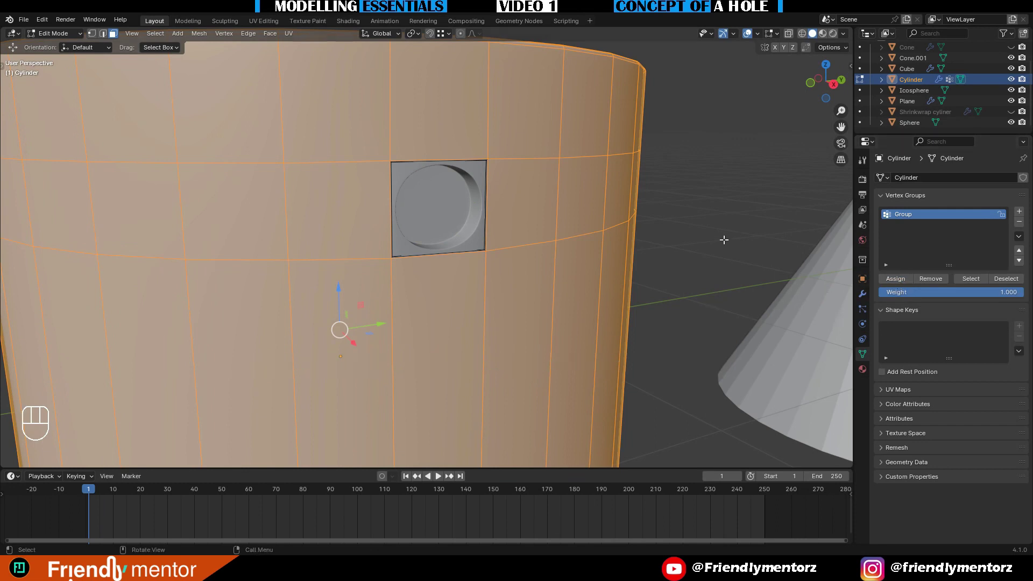
{"action": "left_click", "coordinate": [1014, 279]}
{"action": "left_click", "coordinate": [977, 279]}
{"action": "key", "text": "Tab"}
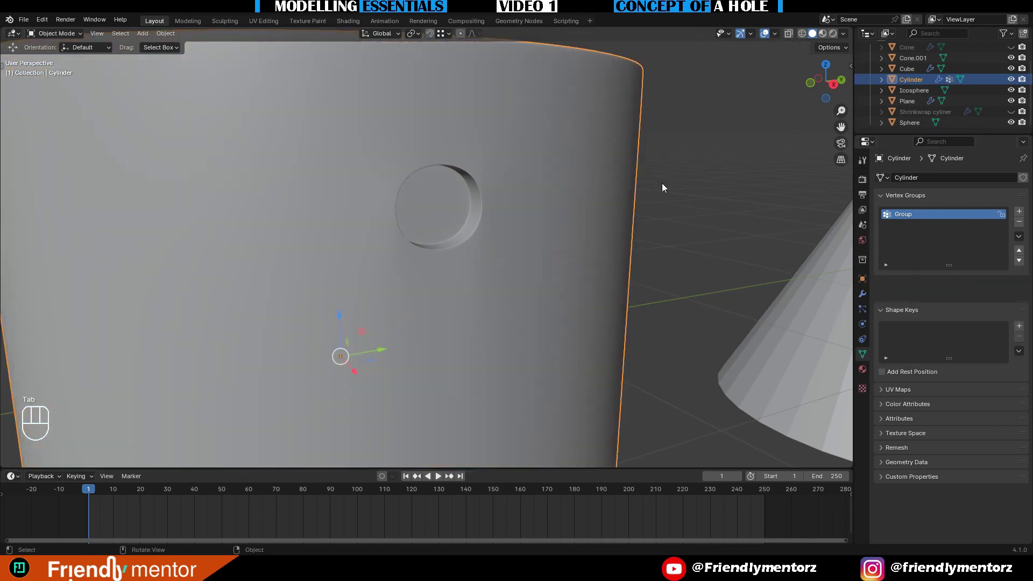
Re-enable the cylinder's Shrinkwrap modifier in the viewport and set its vertex group to "Group"
{"action": "scroll", "coordinate": [592, 226], "scroll_direction": "down", "scroll_amount": 2}
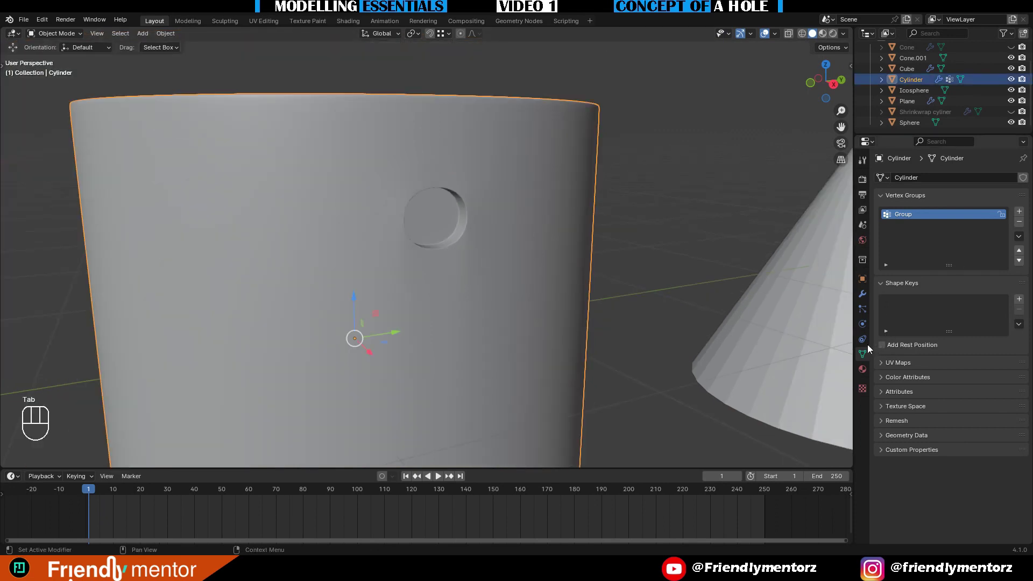
{"action": "left_click", "coordinate": [866, 284]}
{"action": "left_click", "coordinate": [865, 292]}
{"action": "left_click", "coordinate": [977, 279]}
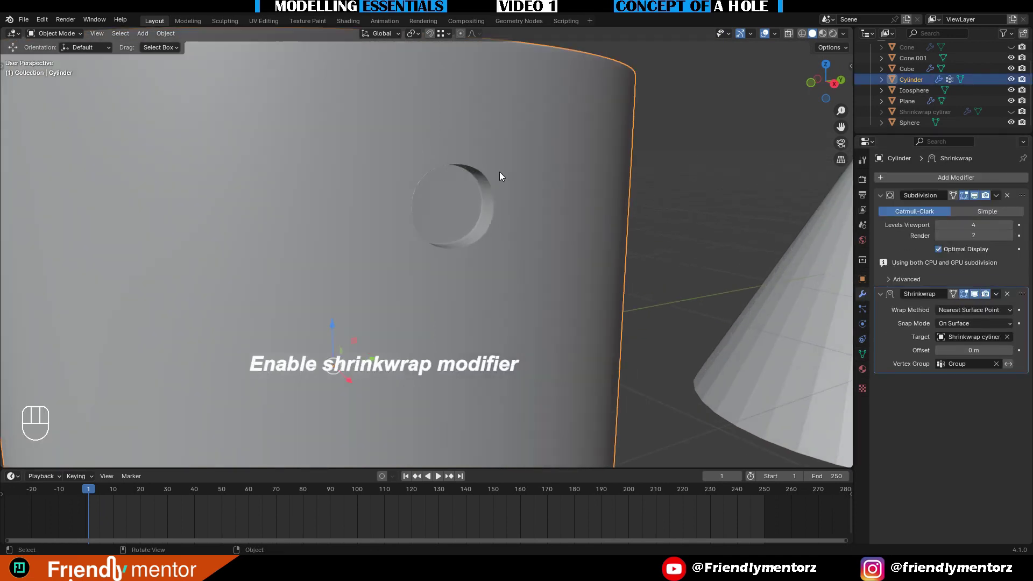
{"action": "scroll", "coordinate": [499, 172], "scroll_direction": "up", "scroll_amount": 3}
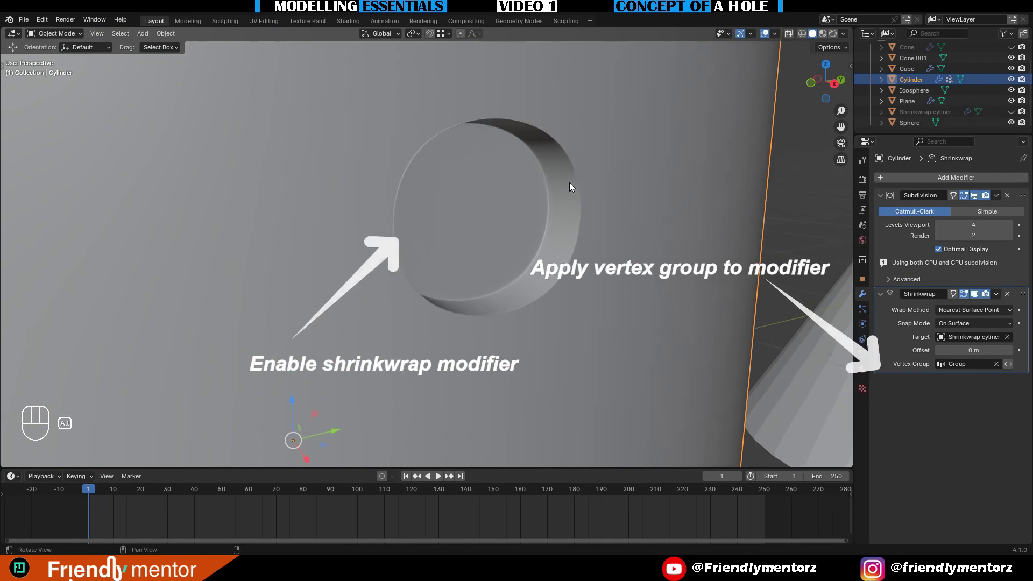
{"action": "left_click_drag", "start_coordinate": [570, 183], "coordinate": [651, 239], "text": "alt"}
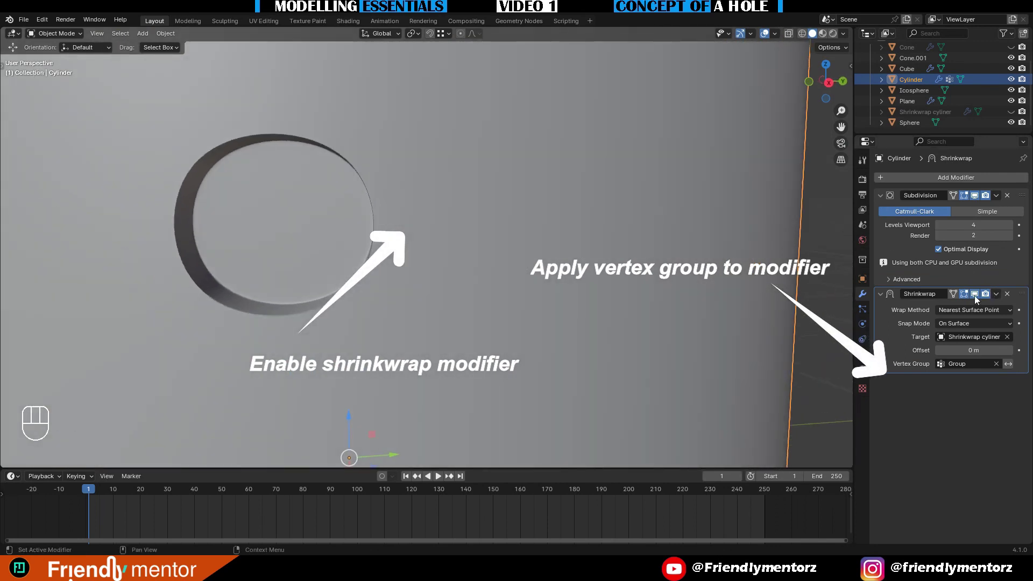
Switch the viewport lighting to MatCap and compare the reflections around the hole with Shrinkwrap off and on
{"action": "left_click", "coordinate": [843, 34]}
{"action": "left_click", "coordinate": [831, 86]}
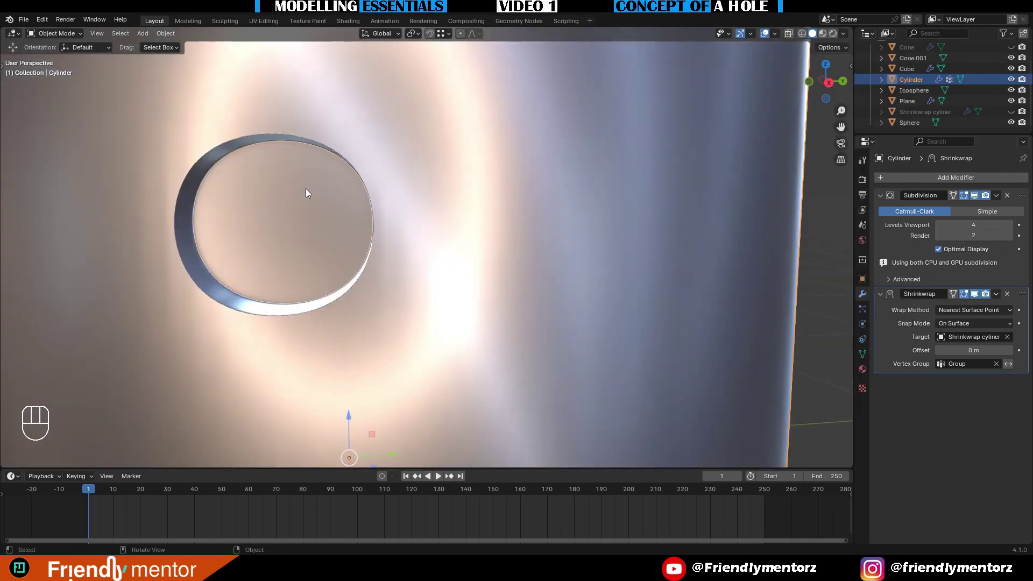
{"action": "left_click_drag", "start_coordinate": [307, 189], "coordinate": [366, 177], "text": "alt"}
{"action": "left_click", "coordinate": [975, 294]}
{"action": "mouse_move", "coordinate": [566, 204]}
{"action": "left_mouse_down", "text": "alt"}
{"action": "mouse_move", "coordinate": [531, 208]}
{"action": "mouse_move", "coordinate": [556, 206]}
{"action": "left_mouse_up", "text": "alt"}
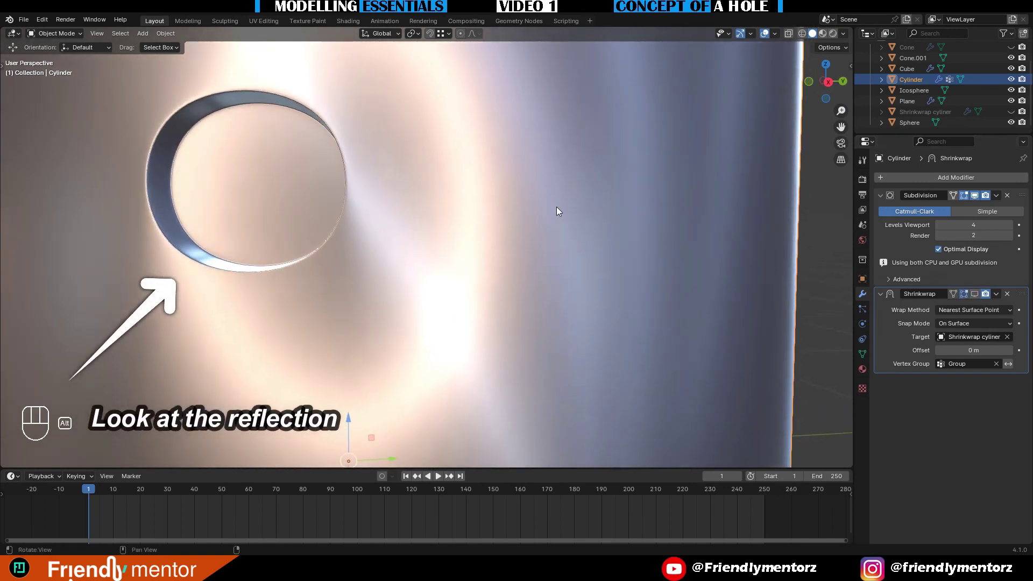
{"action": "left_click", "coordinate": [975, 294]}
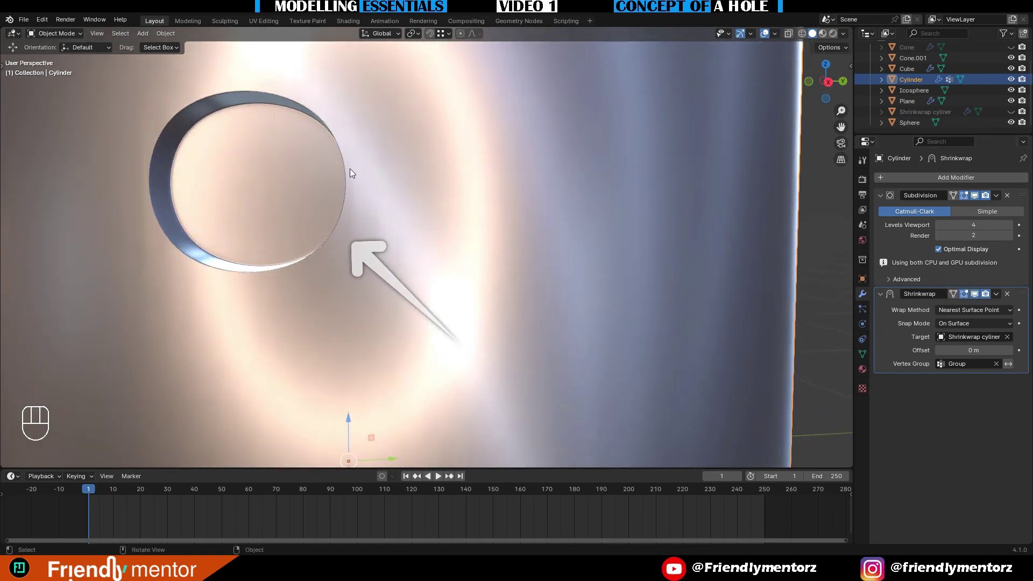
{"action": "left_click_drag", "start_coordinate": [427, 117], "coordinate": [457, 141], "text": "alt"}
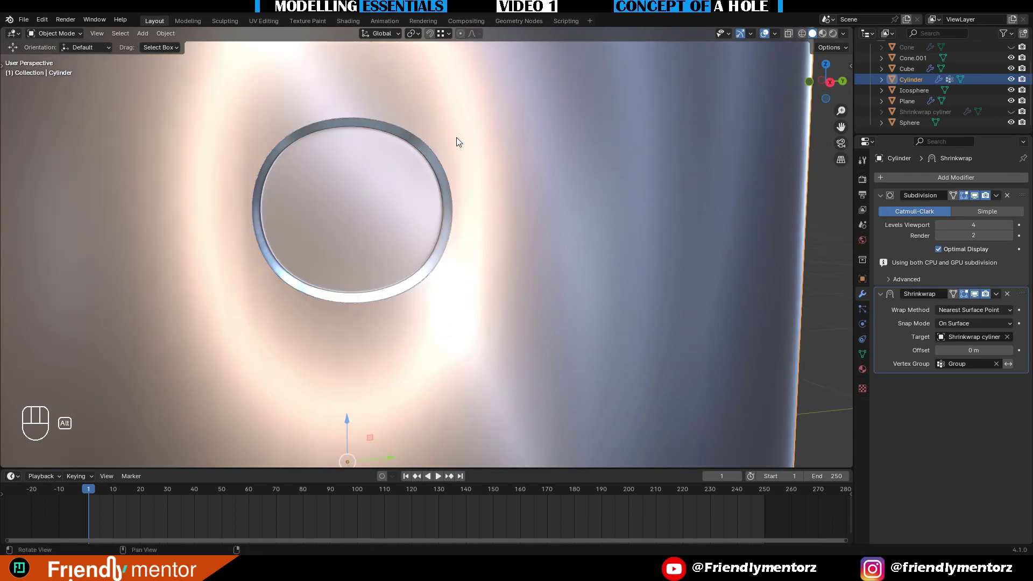
Switch the viewport lighting back to Studio and enter Edit Mode on the cylinder close to the hole
{"action": "left_click", "coordinate": [843, 34]}
{"action": "left_click", "coordinate": [812, 72]}
{"action": "mouse_move", "coordinate": [661, 150]}
{"action": "left_mouse_down", "text": "alt"}
{"action": "mouse_move", "coordinate": [607, 265]}
{"action": "mouse_move", "coordinate": [625, 242]}
{"action": "left_mouse_up", "text": "alt"}
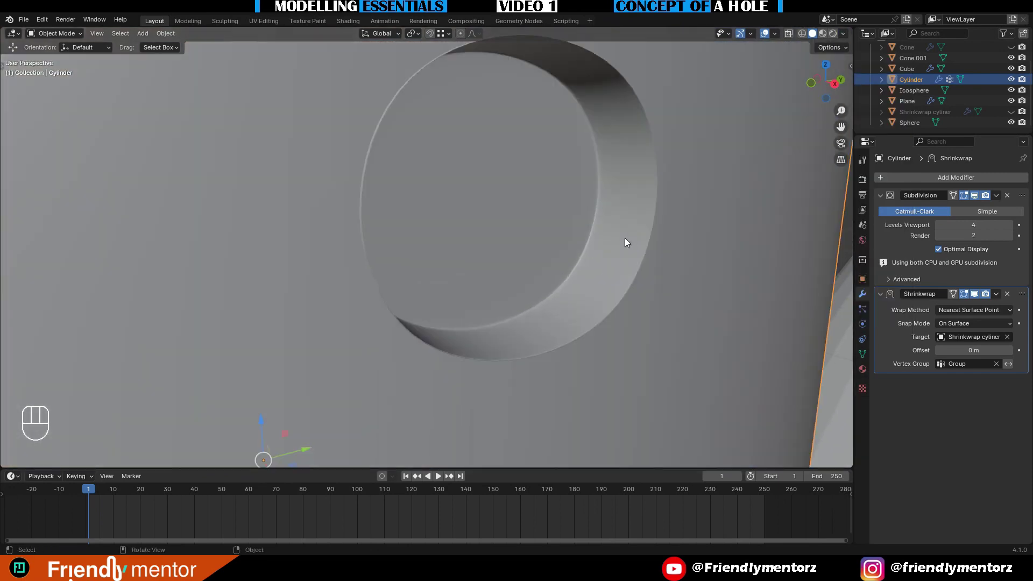
{"action": "key", "text": "Tab"}
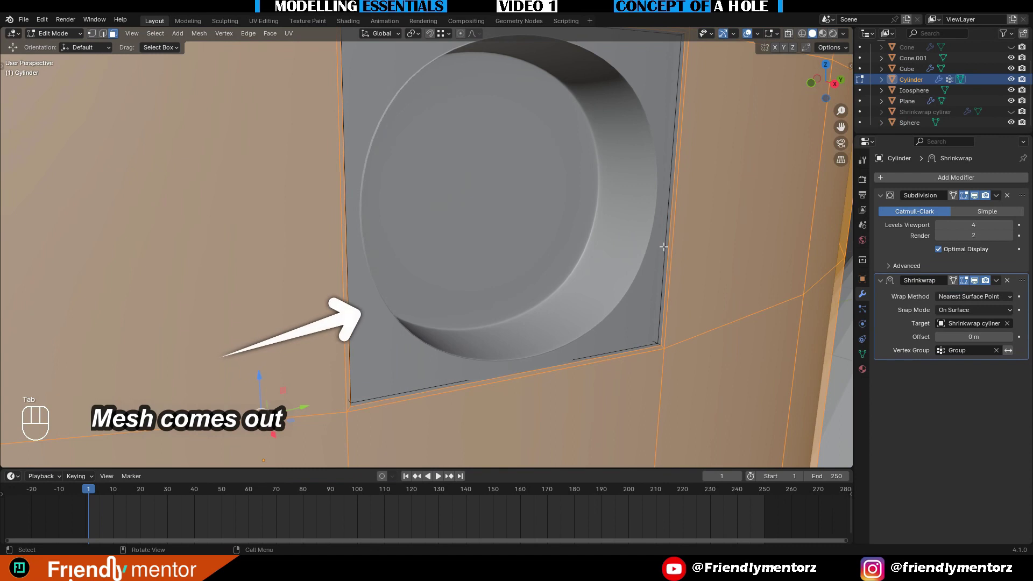
Try to dissolve the outer of the closely spaced edge loops bordering the hole's square patch
{"action": "double_click", "coordinate": [663, 314]}
{"action": "key", "text": "Delete"}
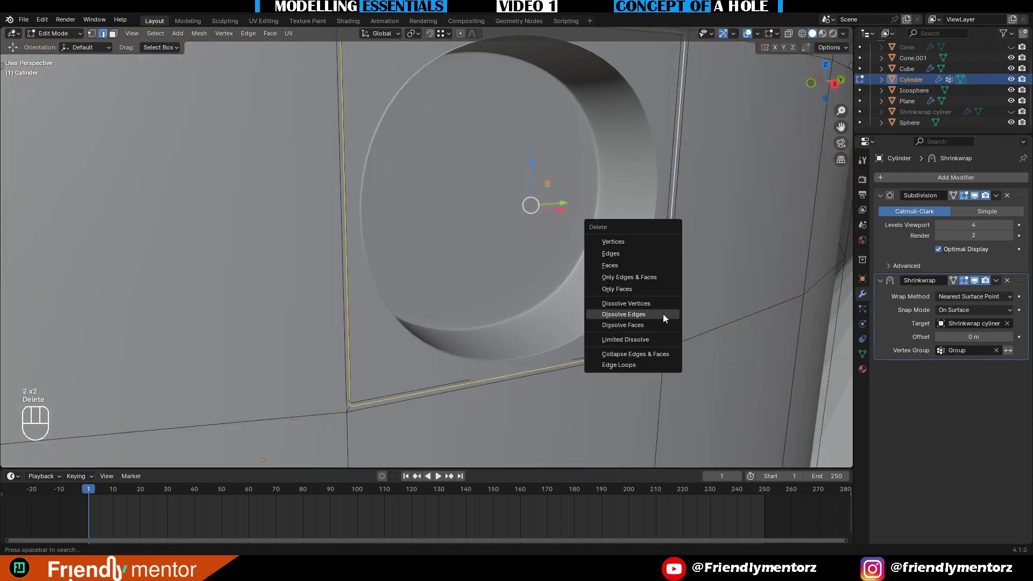
{"action": "left_click", "coordinate": [664, 315]}
{"action": "key", "text": "ctrl+z"}
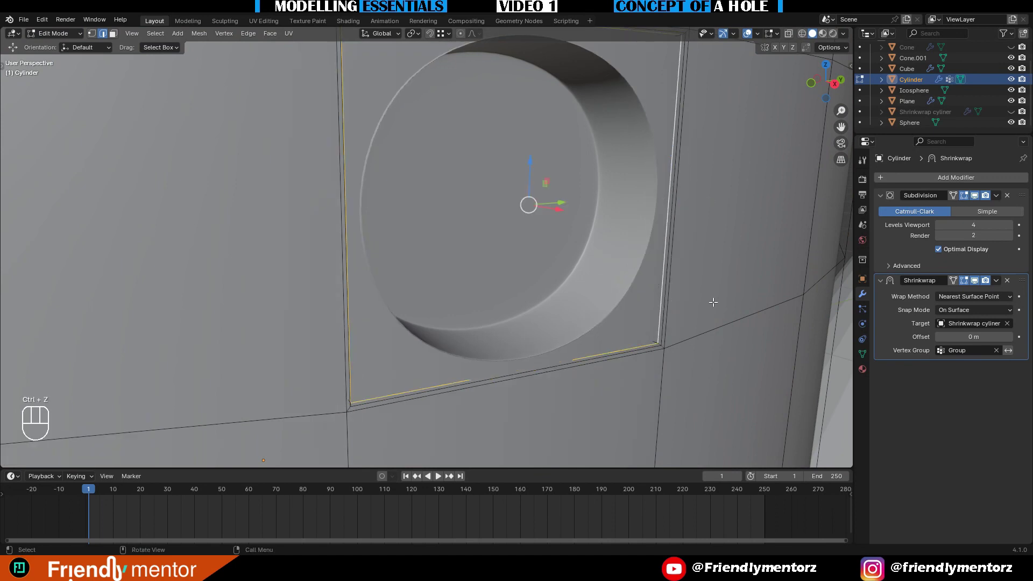
Dissolve the inner edge loop bordering the hole's square patch and return to Object Mode
{"action": "key", "text": "Delete"}
{"action": "left_click", "coordinate": [721, 305]}
{"action": "scroll", "coordinate": [721, 305], "scroll_direction": "down", "scroll_amount": 1}
{"action": "key", "text": "Tab"}
{"action": "scroll", "coordinate": [721, 304], "scroll_direction": "up", "scroll_amount": 1}
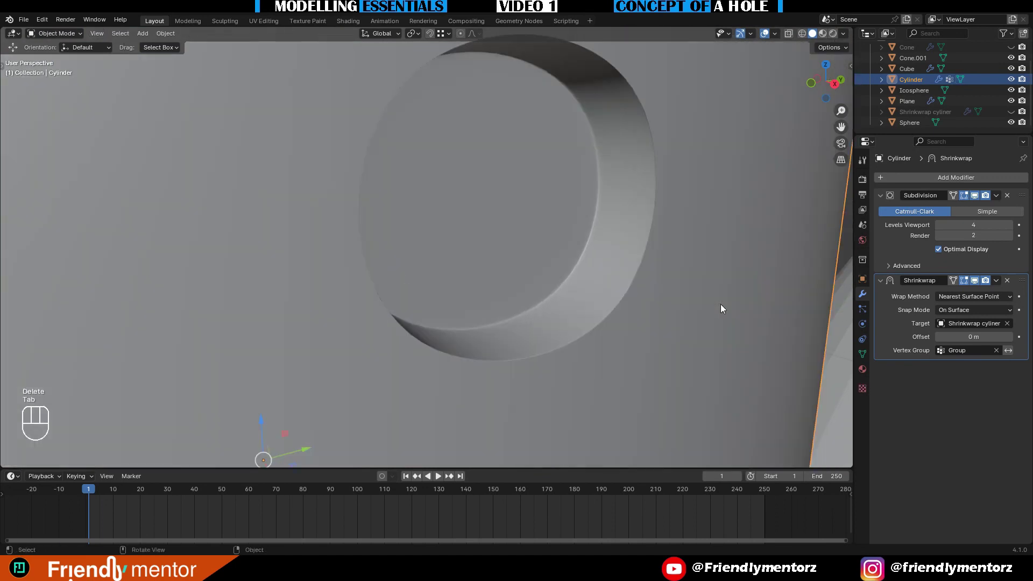
Switch the viewport lighting to MatCap and inspect the finished hole on the cylinder from several angles
{"action": "scroll", "coordinate": [661, 286], "scroll_direction": "down", "scroll_amount": 1}
{"action": "left_click_drag", "start_coordinate": [661, 285], "coordinate": [611, 266], "text": "alt"}
{"action": "scroll", "coordinate": [653, 290], "scroll_direction": "down", "scroll_amount": 3}
{"action": "left_click", "coordinate": [844, 34]}
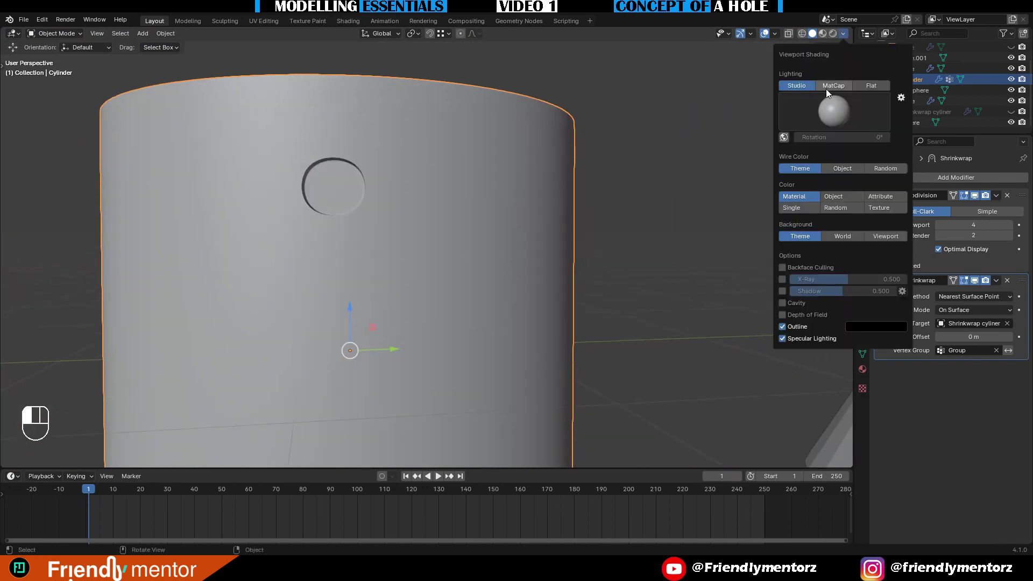
{"action": "left_click", "coordinate": [826, 89]}
{"action": "mouse_move", "coordinate": [457, 192]}
{"action": "left_mouse_down", "text": "alt"}
{"action": "mouse_move", "coordinate": [487, 202]}
{"action": "mouse_move", "coordinate": [476, 199]}
{"action": "mouse_move", "coordinate": [458, 252]}
{"action": "left_mouse_up", "text": "alt"}
{"action": "scroll", "coordinate": [449, 226], "scroll_direction": "down", "scroll_amount": 4}
{"action": "left_click_drag", "start_coordinate": [597, 279], "coordinate": [545, 228], "text": "alt+shift"}
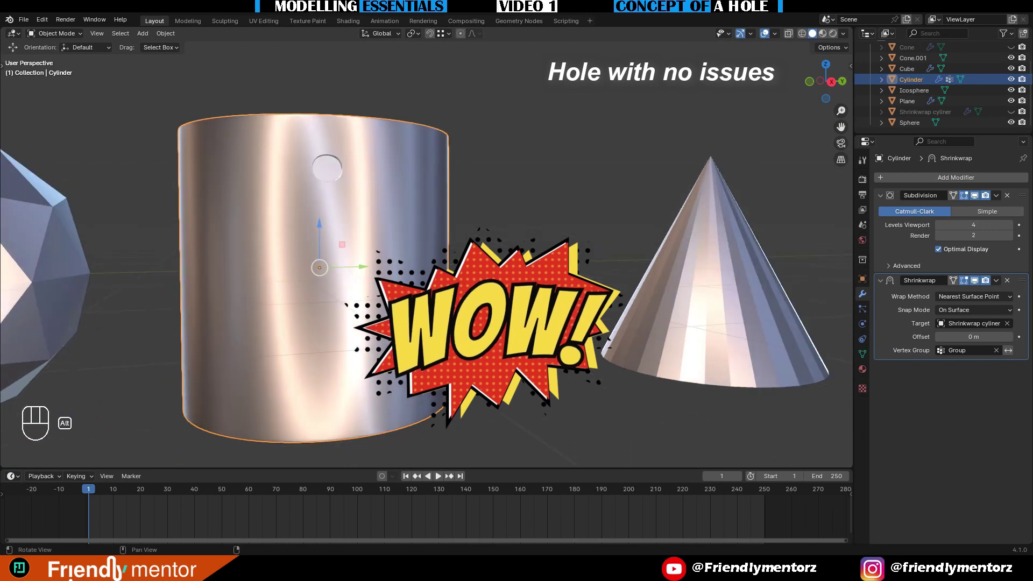
{"action": "scroll", "coordinate": [436, 248], "scroll_direction": "up", "scroll_amount": 1}
{"action": "left_click_drag", "start_coordinate": [436, 248], "coordinate": [439, 312], "text": "alt+shift"}
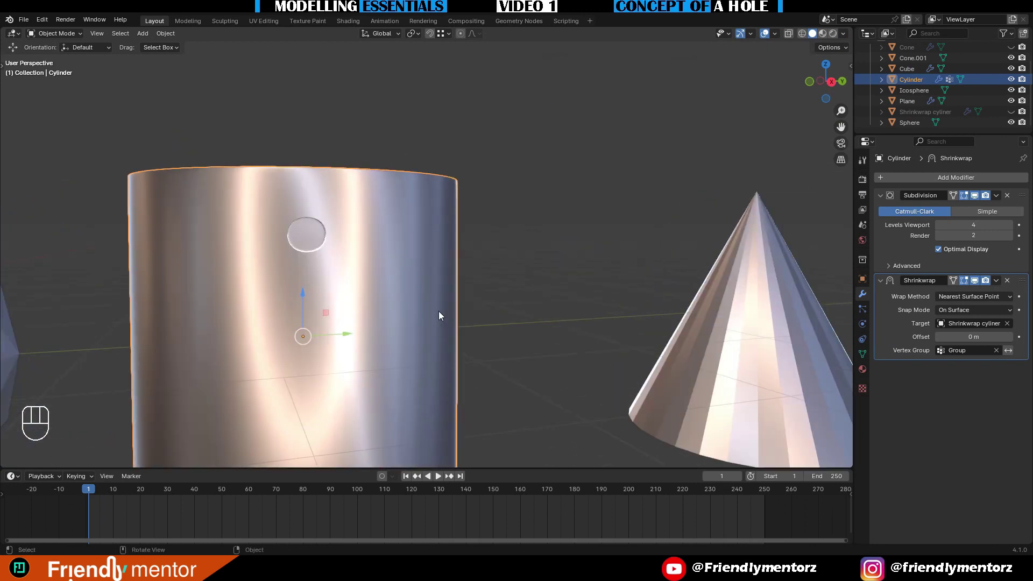